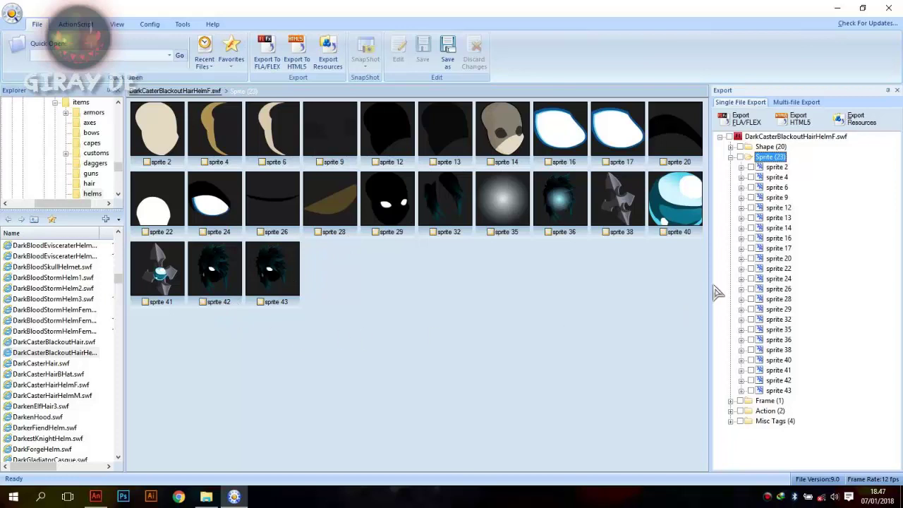
# Examine the DarkCasterBlackoutHairHelmF ActionScript class to find the linkage name in its class declaration and public function
pyautogui.click(731, 157)
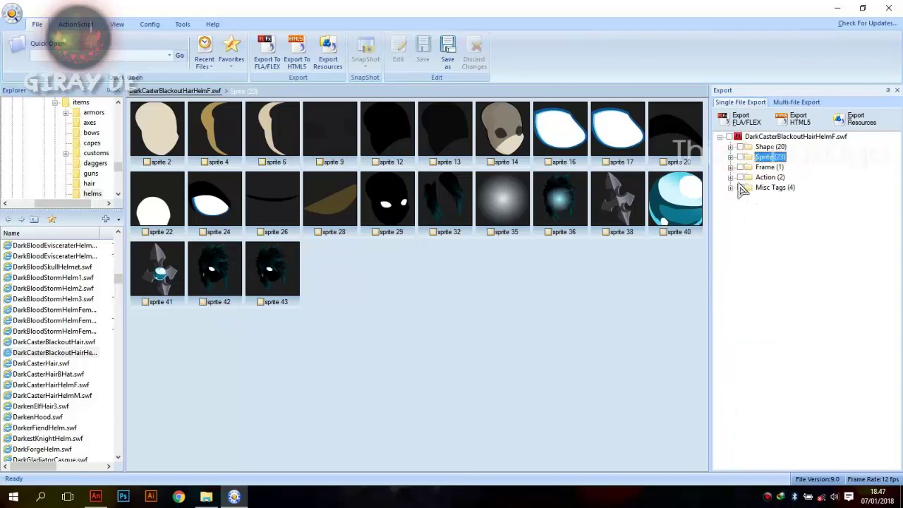
pyautogui.click(731, 177)
pyautogui.click(788, 196)
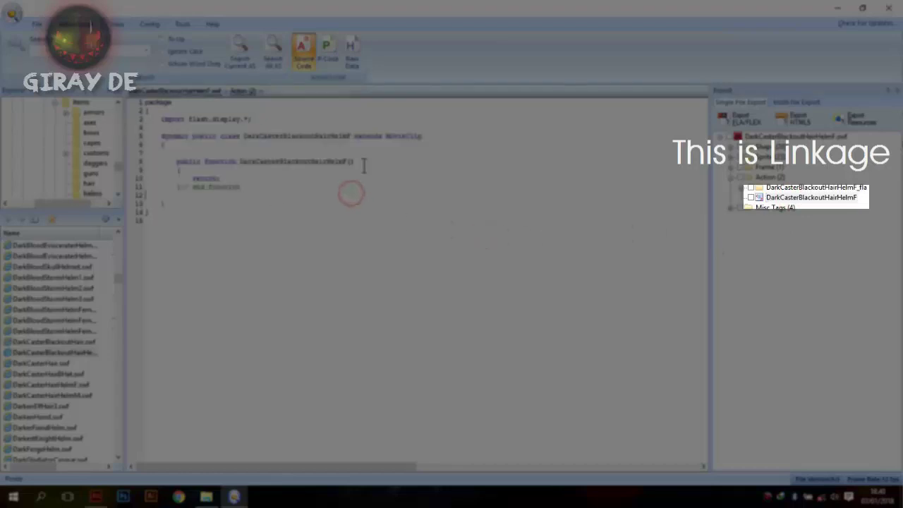
pyautogui.moveTo(180, 169); pyautogui.dragTo(176, 161)
pyautogui.click(290, 205)
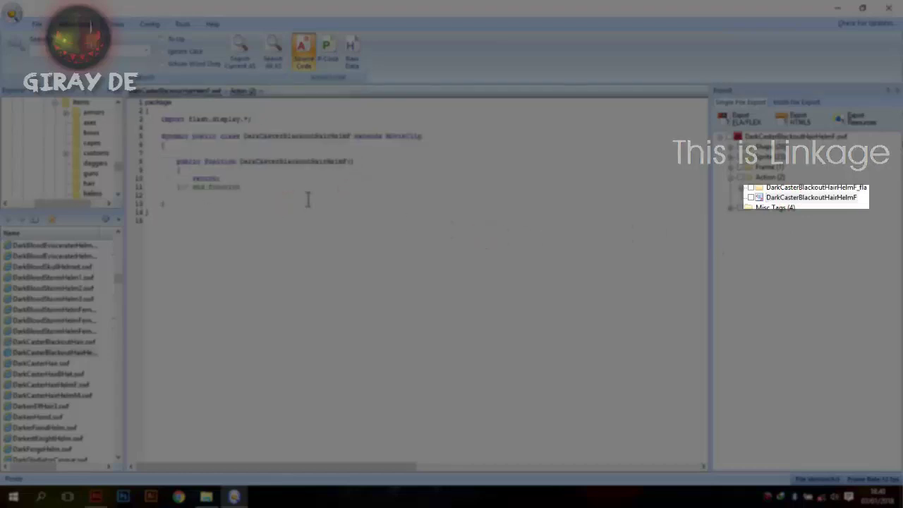
pyautogui.doubleClick(258, 136)
pyautogui.doubleClick(275, 161)
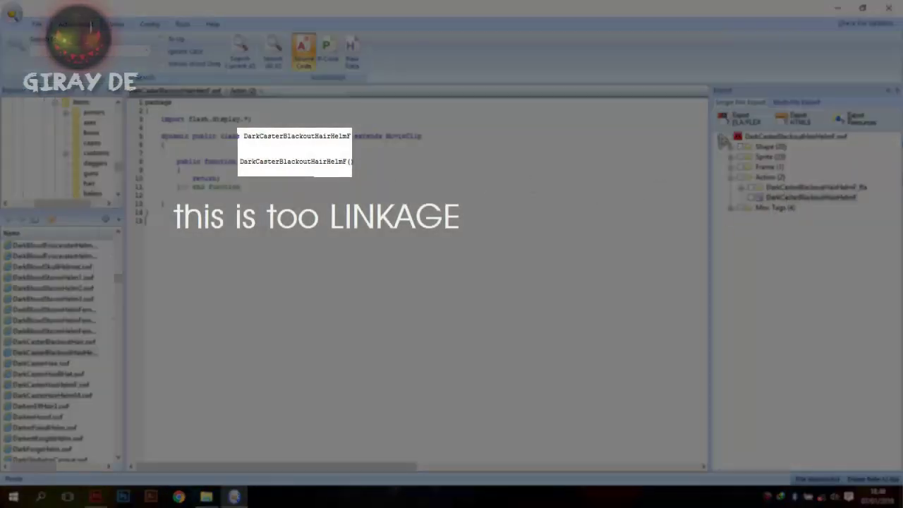
# Export the whole DarkCasterBlackoutHairHelmF.swf to FLA in Flash CS3 (9.0) format and open the exported document
pyautogui.click(719, 137)
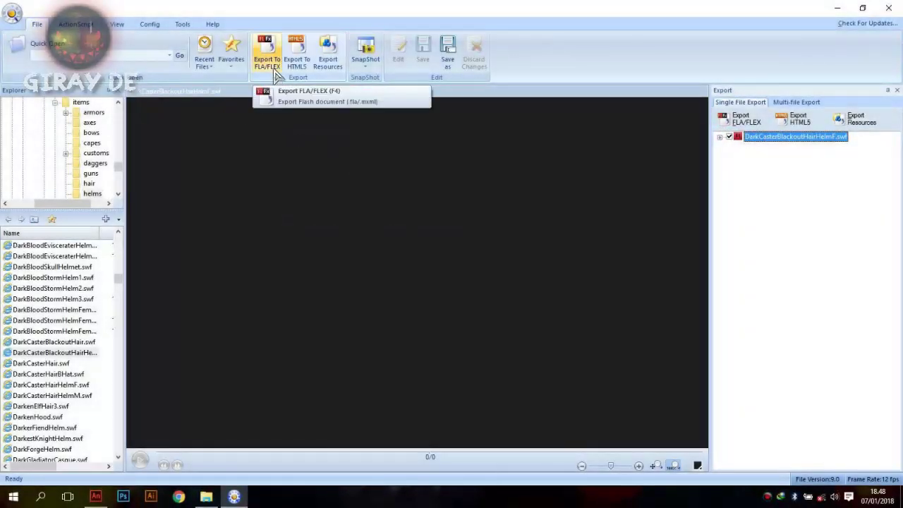
pyautogui.click(278, 74)
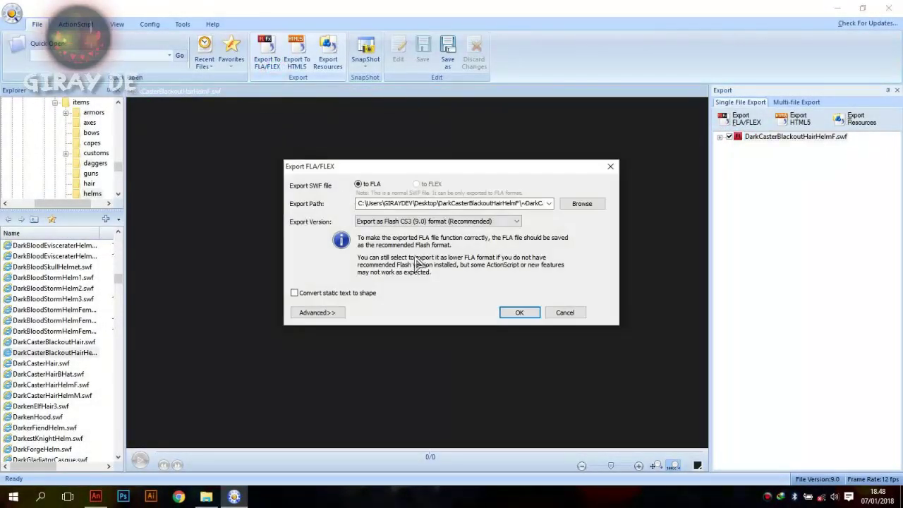
pyautogui.click(515, 222)
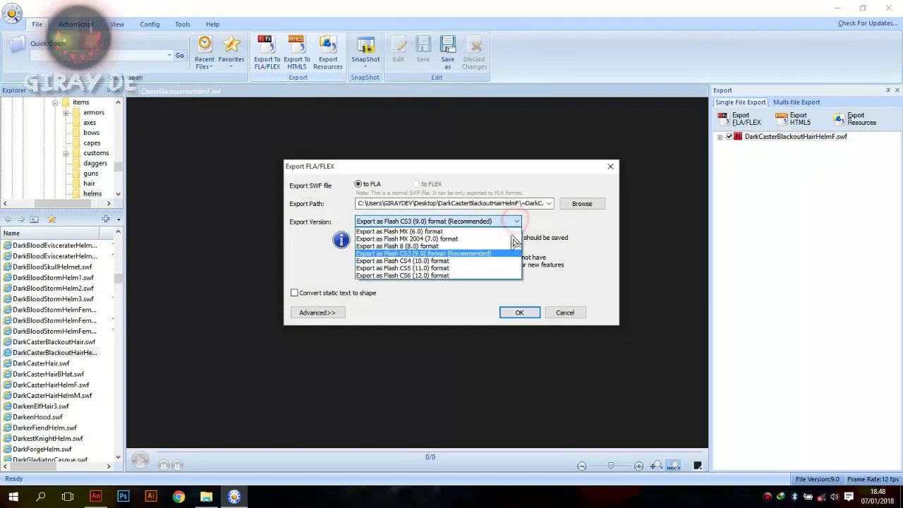
pyautogui.click(499, 254)
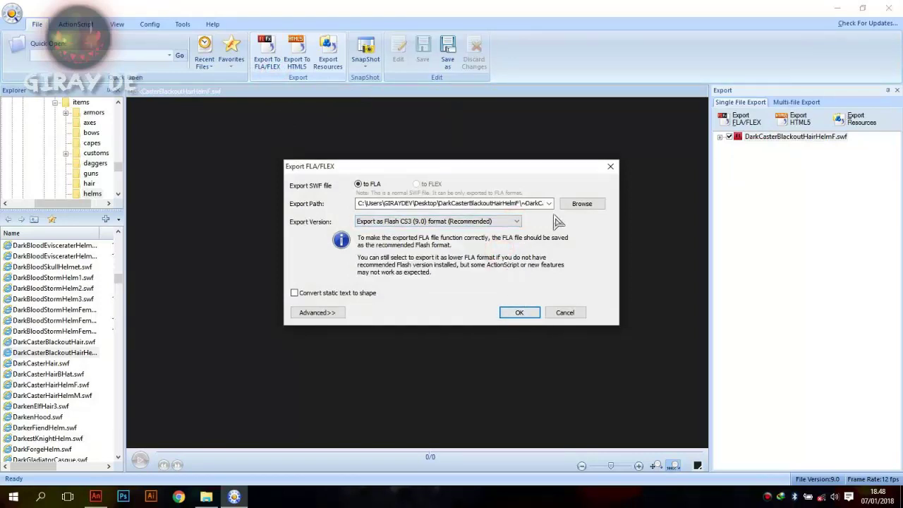
pyautogui.click(521, 312)
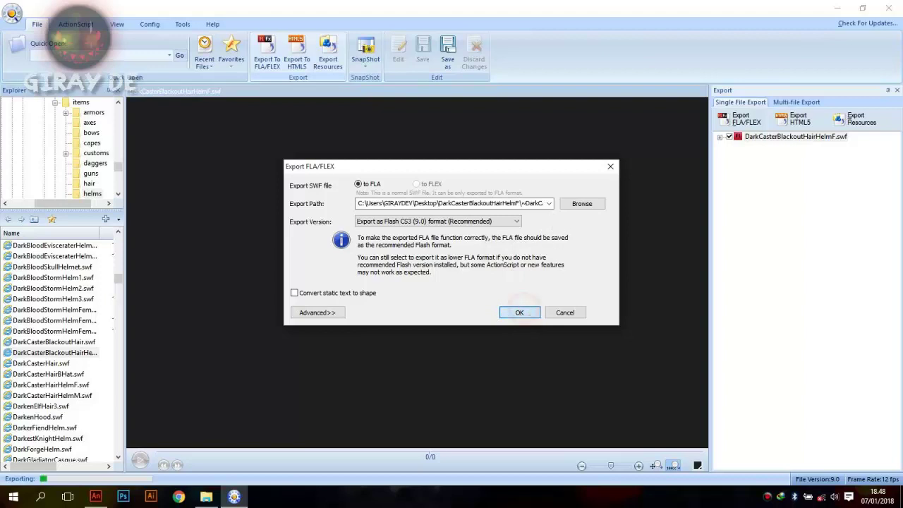
pyautogui.click(484, 266)
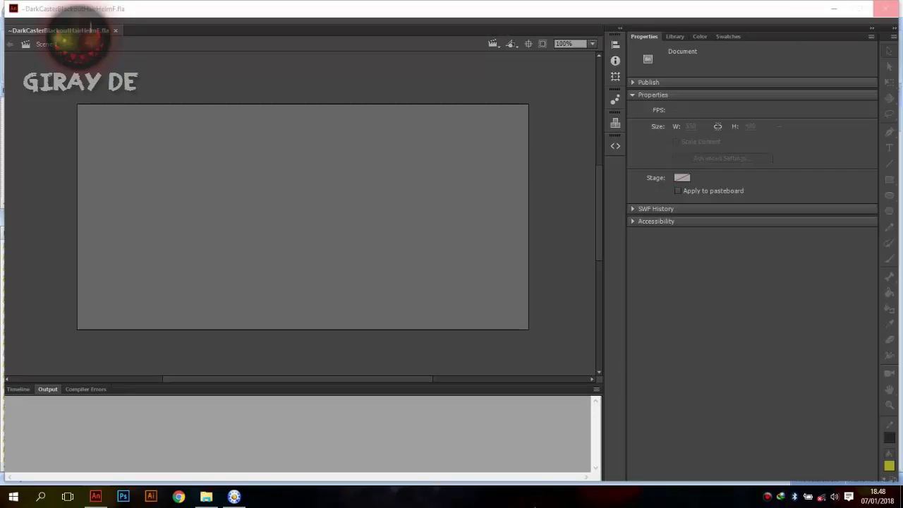
# Expand the MovieClip folder in the document's library, widen the Linkage column to read full names, and select sprite 43
pyautogui.click(675, 36)
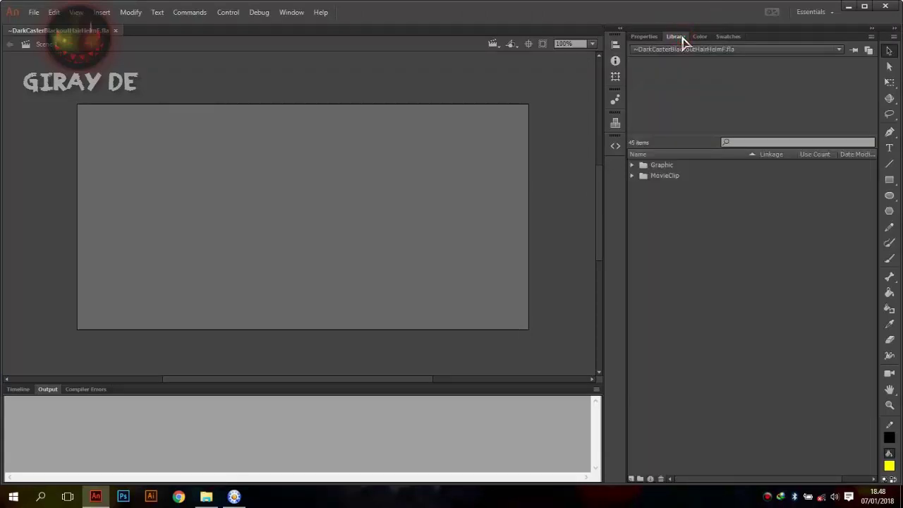
pyautogui.click(633, 177)
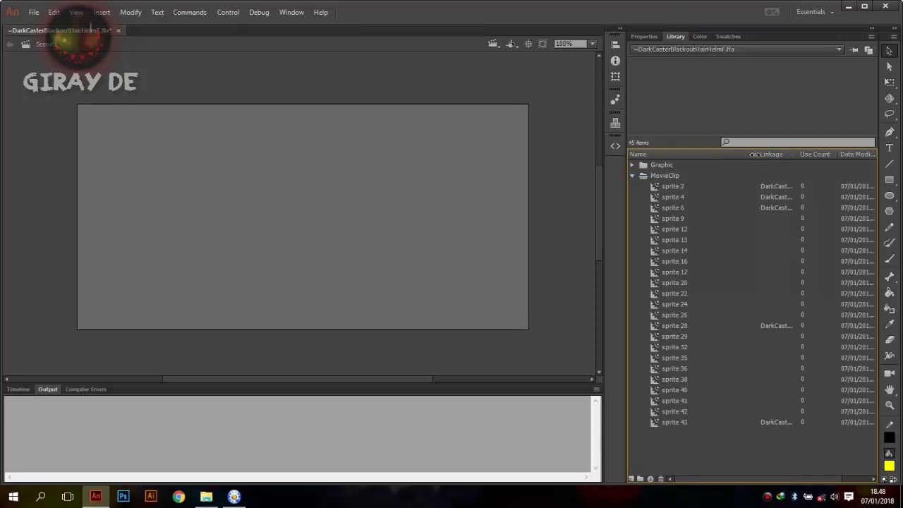
pyautogui.moveTo(751, 154); pyautogui.dragTo(868, 165)
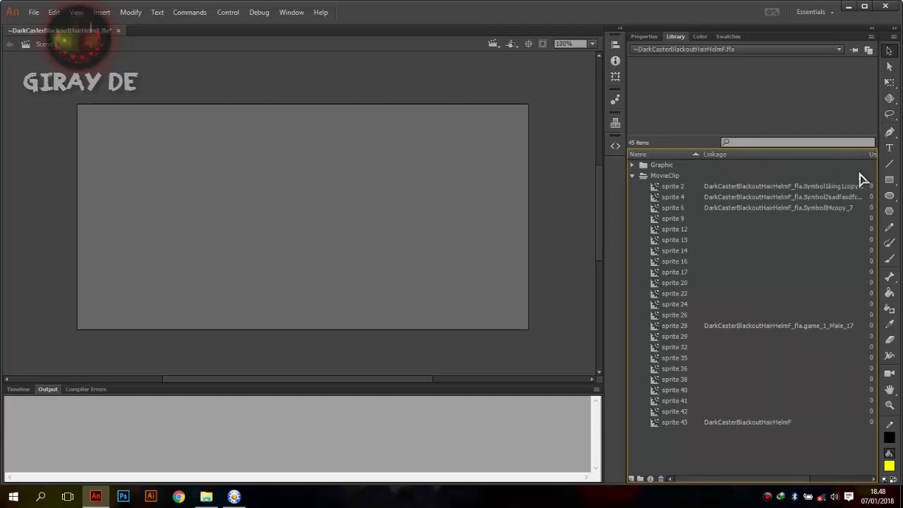
pyautogui.click(727, 424)
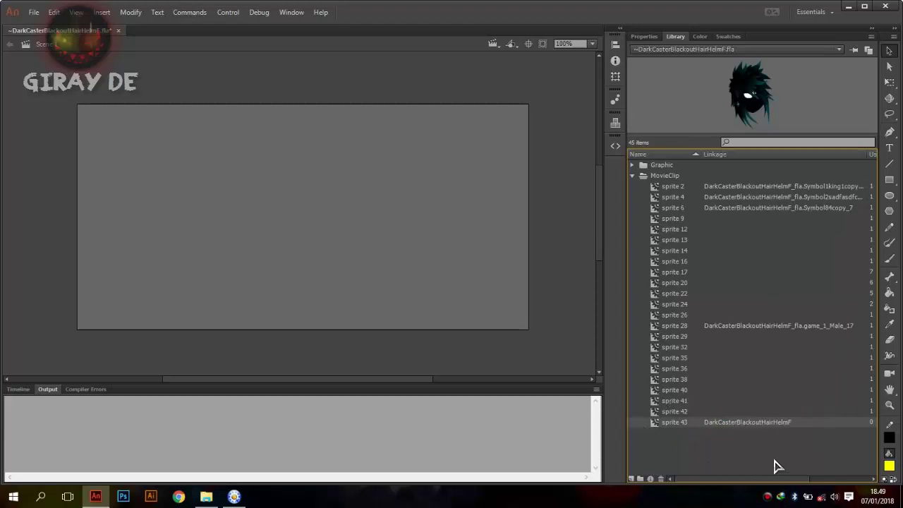
# Open the sprite 43 symbol on the stage and inspect its hair helm artwork up close
pyautogui.doubleClick(654, 424)
pyautogui.click(339, 232)
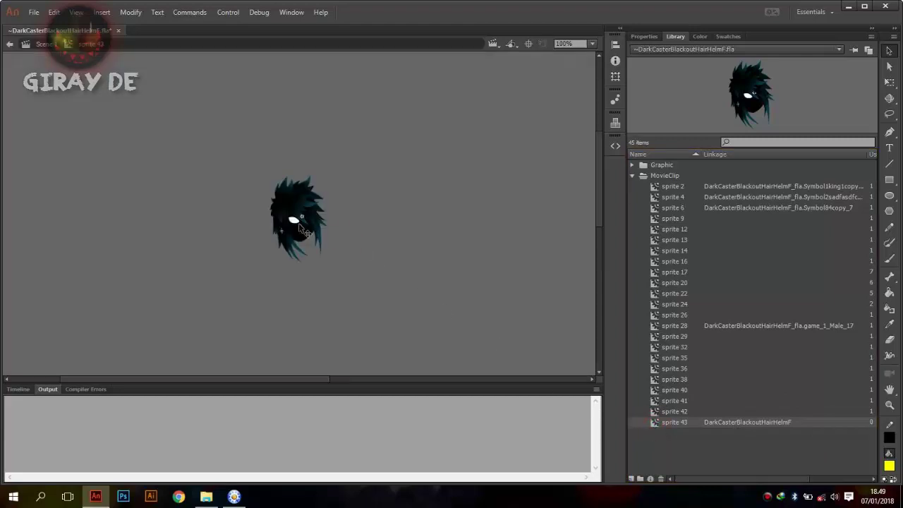
pyautogui.scroll(5, 300, 226)
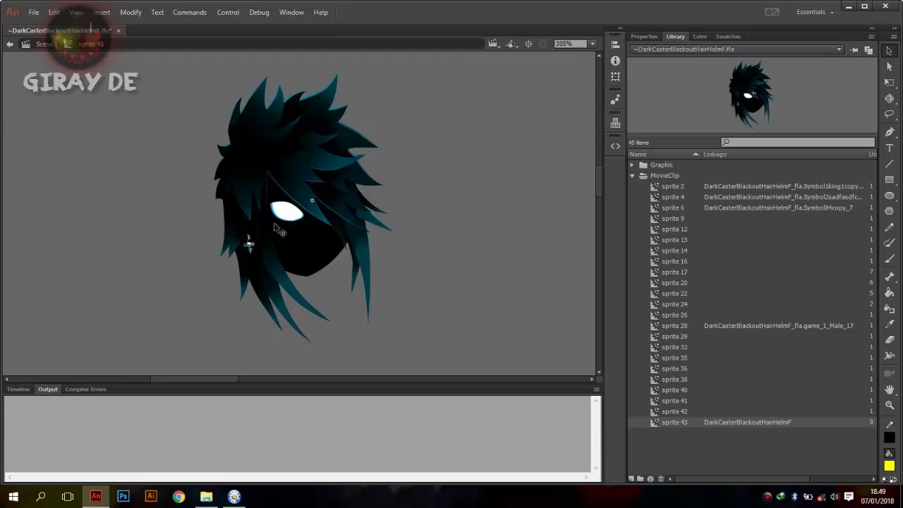
# Open the exported DarkCasterBlackoutHairHelmF folder from the desktop and examine the ActionScript files in its DarkCasterBlackoutHairHelmF_fla subfolder
pyautogui.click(847, 6)
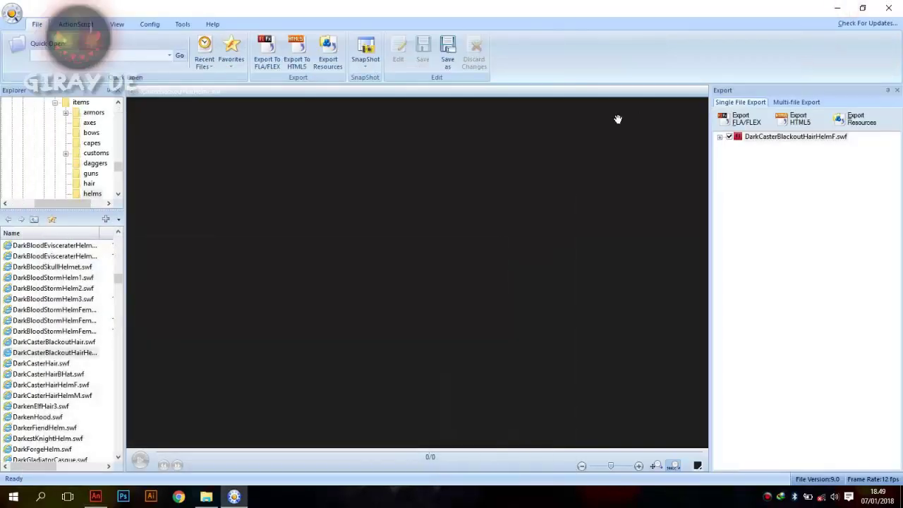
pyautogui.click(836, 8)
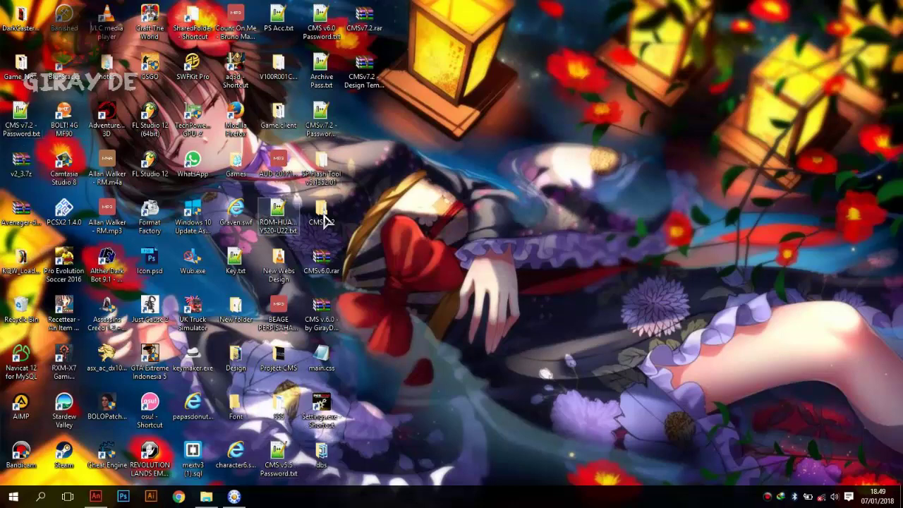
pyautogui.doubleClick(14, 26)
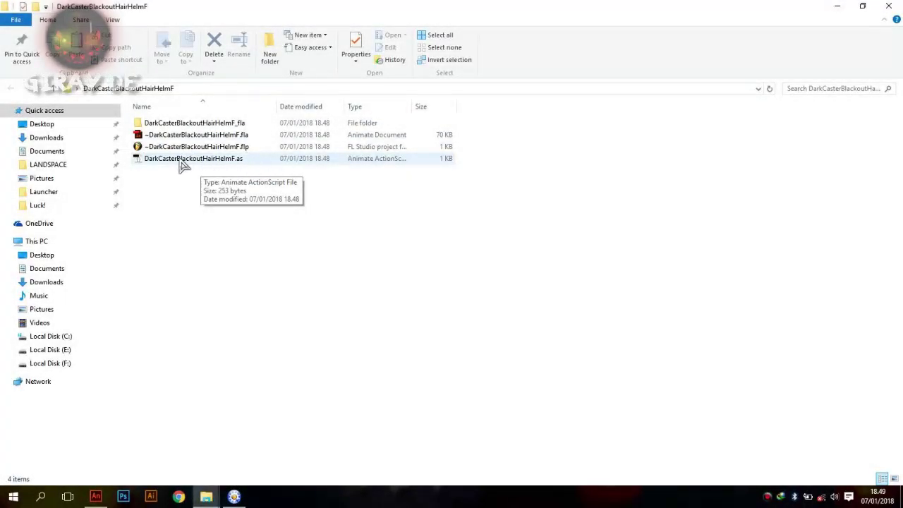
pyautogui.doubleClick(199, 124)
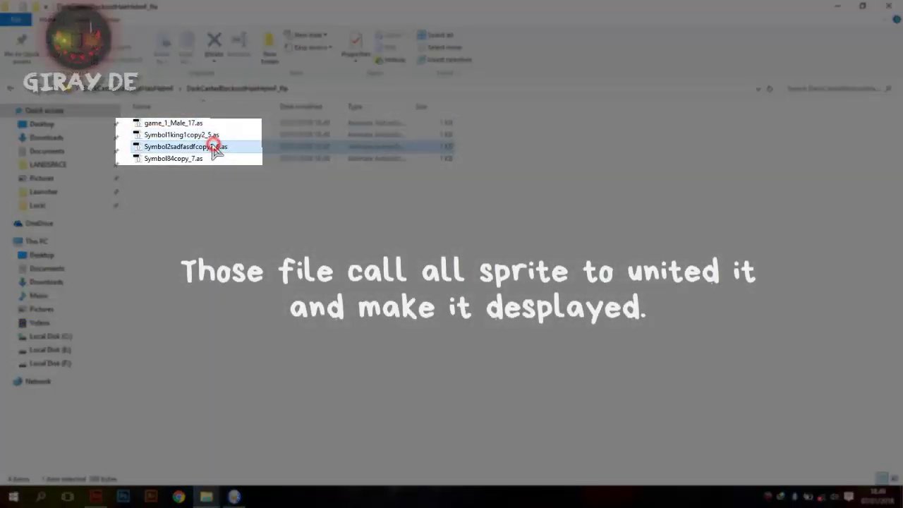
pyautogui.click(201, 158)
pyautogui.click(206, 230)
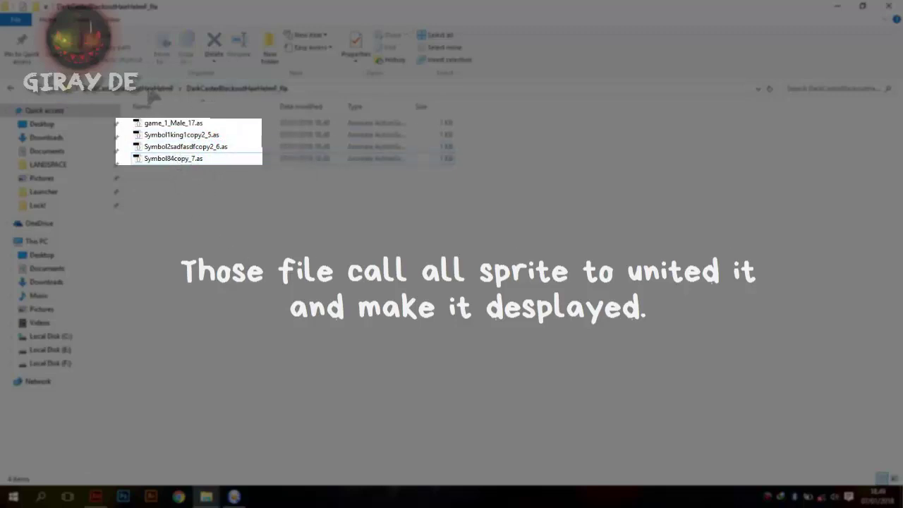
# Return to the DarkCasterBlackoutHairHelmF folder and open DarkCasterBlackoutHairHelmF.as in Notepad++
pyautogui.click(149, 88)
pyautogui.rightClick(191, 160)
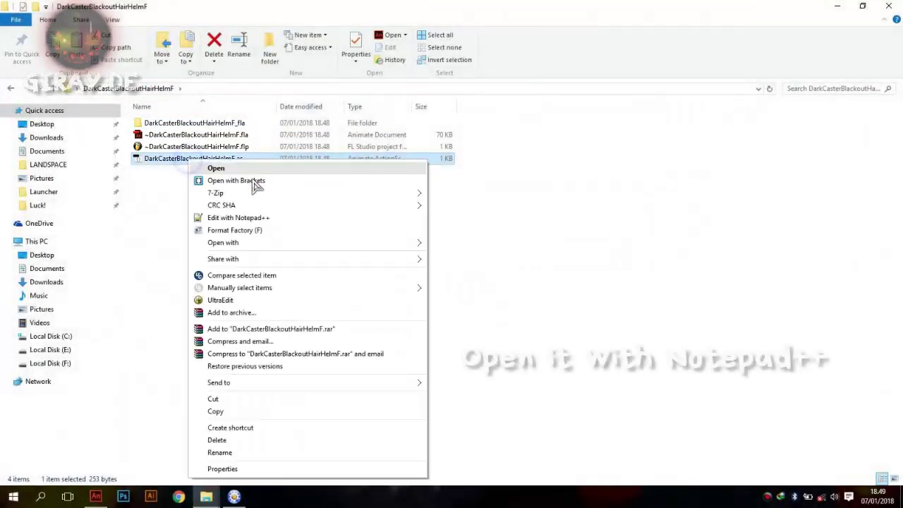
pyautogui.click(258, 219)
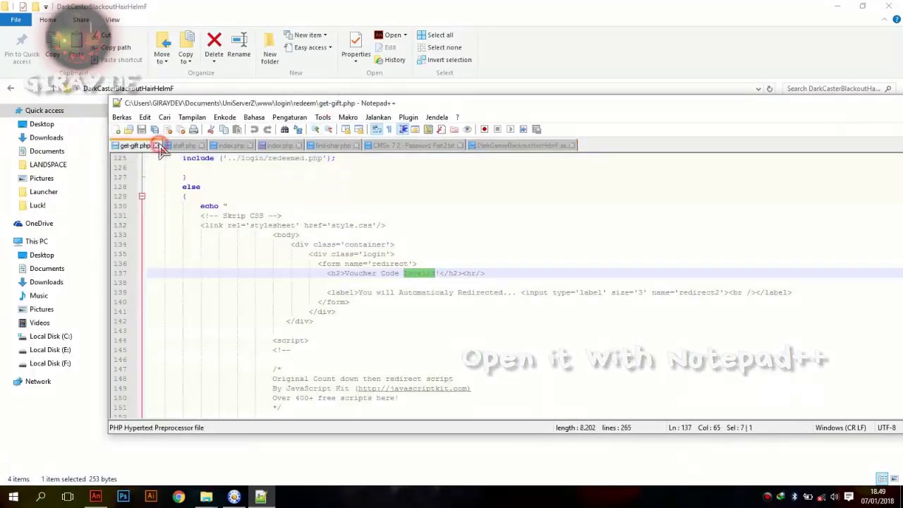
# Close the unrelated open documents, discarding the changes to index.php, so only DarkCasterBlackoutHairHelmF.as stays open
pyautogui.click(158, 148)
pyautogui.click(156, 146)
pyautogui.click(153, 146)
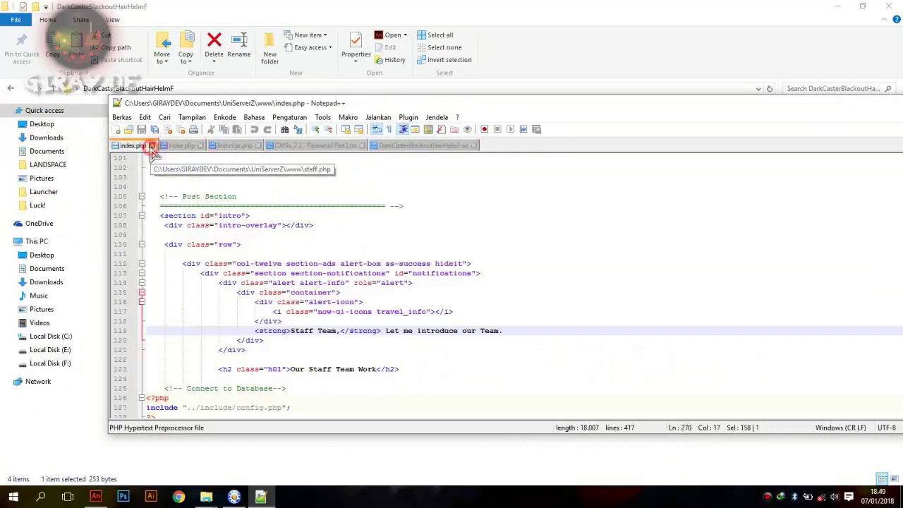
pyautogui.click(152, 146)
pyautogui.click(151, 145)
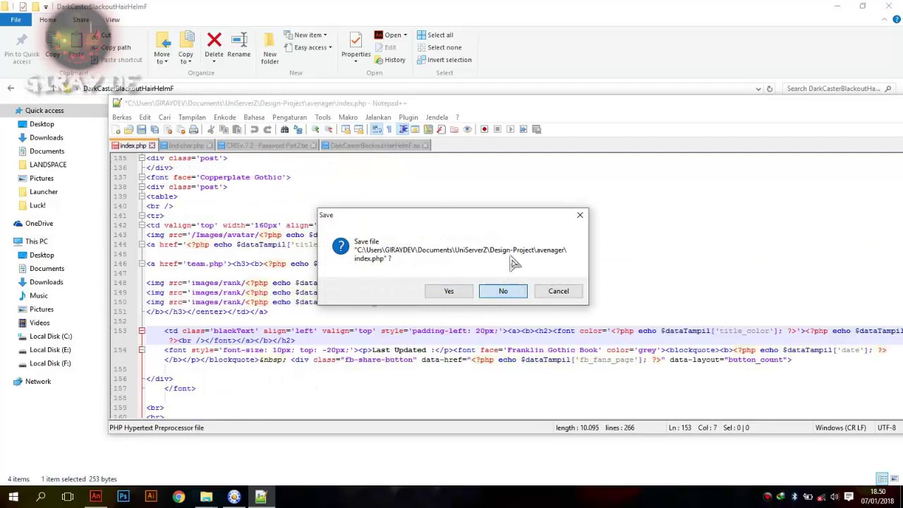
pyautogui.moveTo(444, 226); pyautogui.dragTo(518, 182)
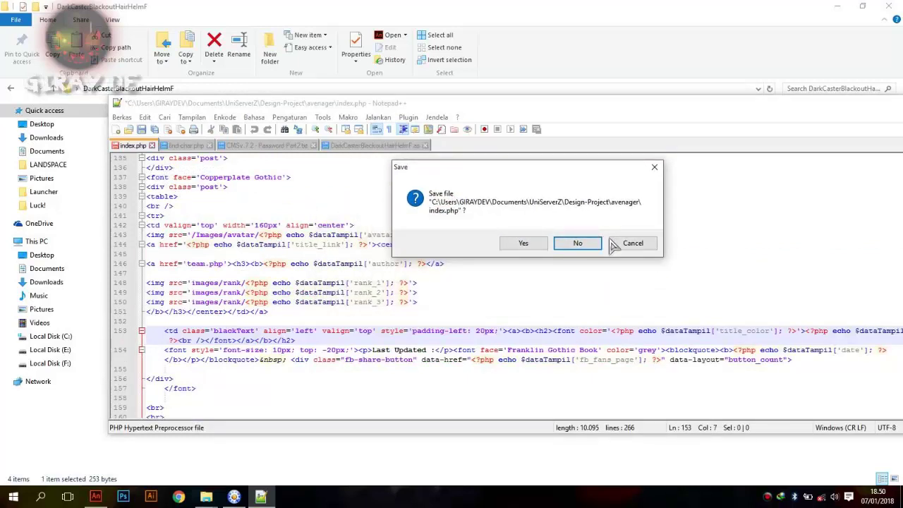
pyautogui.click(579, 246)
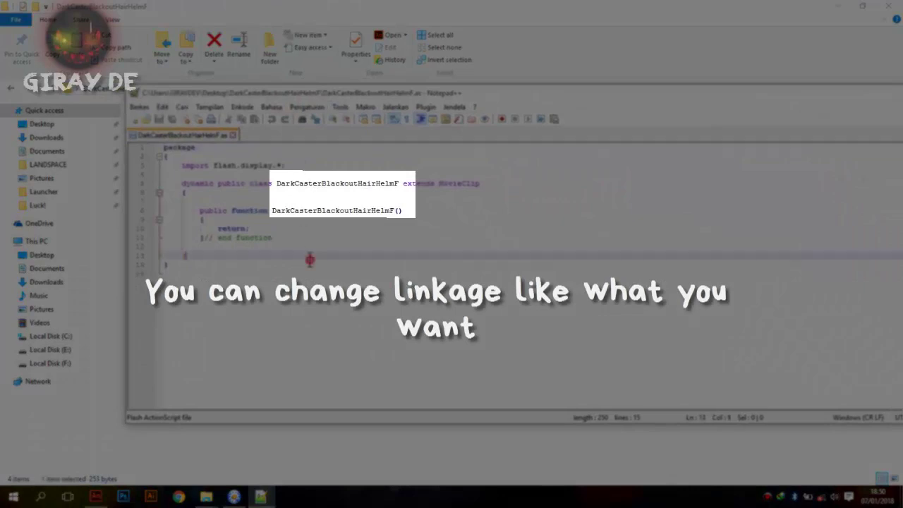
# Examine where the linkage name DarkCasterBlackoutHairHelmF occurs in the class declaration and public function of the script
pyautogui.click(304, 274)
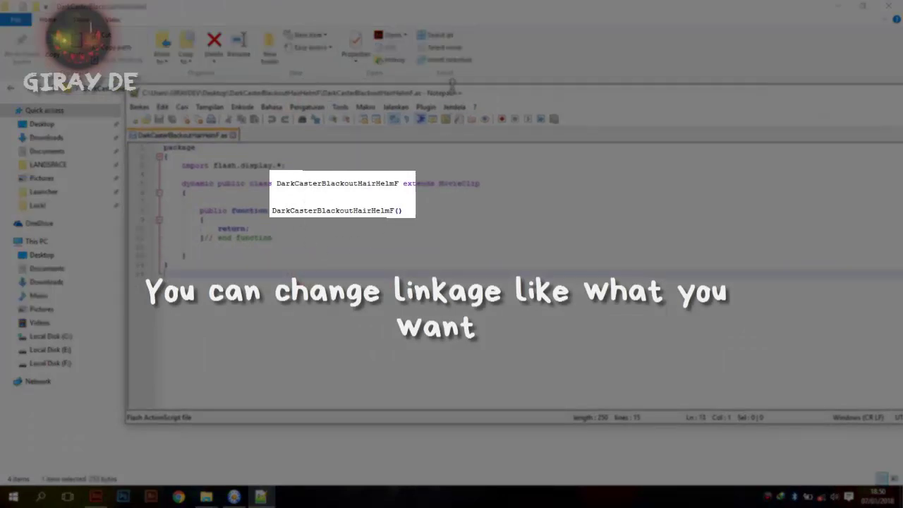
pyautogui.moveTo(431, 93); pyautogui.dragTo(387, 93)
pyautogui.click(287, 212)
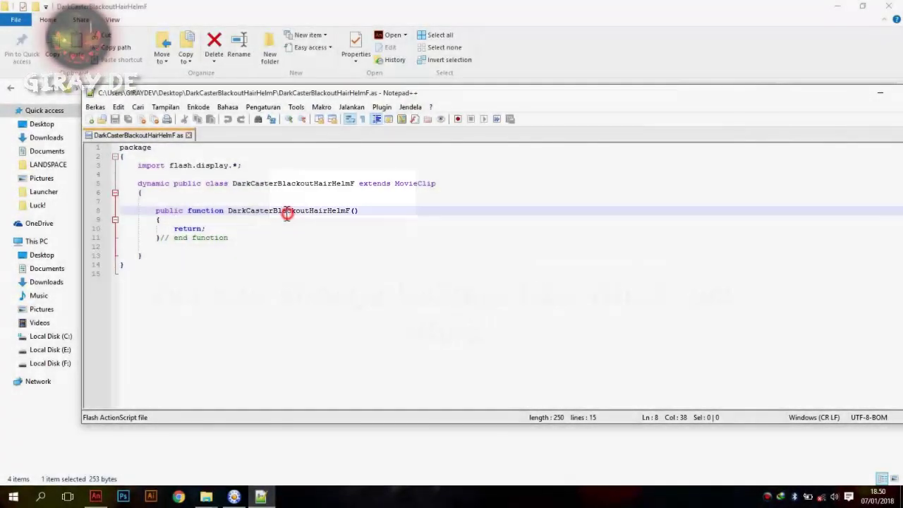
pyautogui.doubleClick(287, 211)
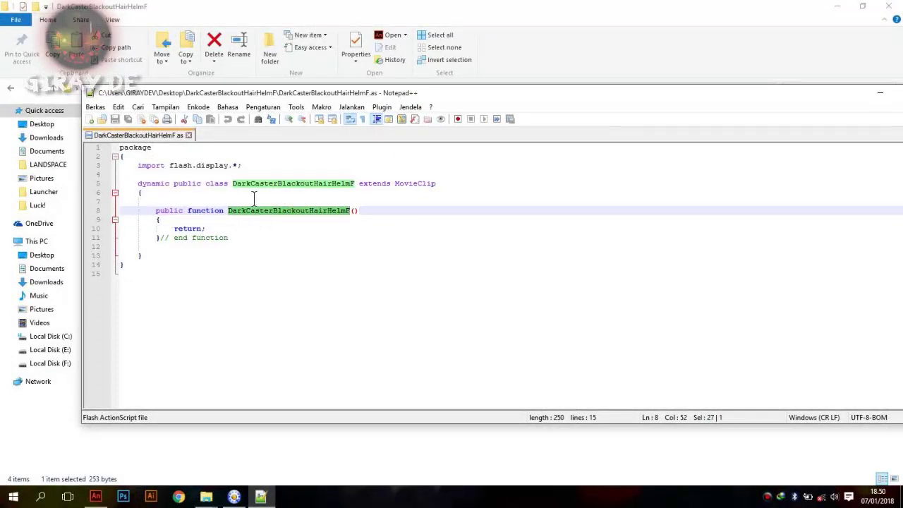
pyautogui.click(147, 147)
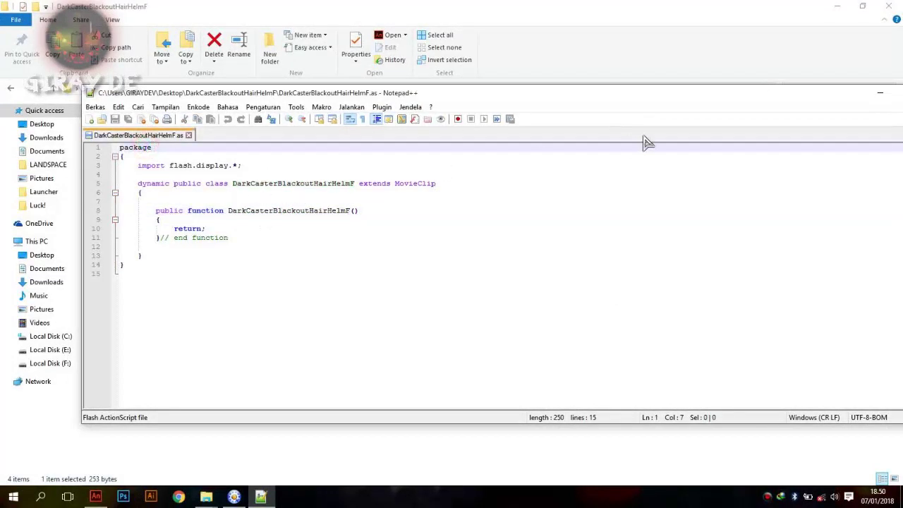
# Close DarkCasterBlackoutHairHelmF.as, minimize Notepad++, and open the DarkCasterBlackoutHairHelmF_fla subfolder in File Explorer
pyautogui.click(874, 93)
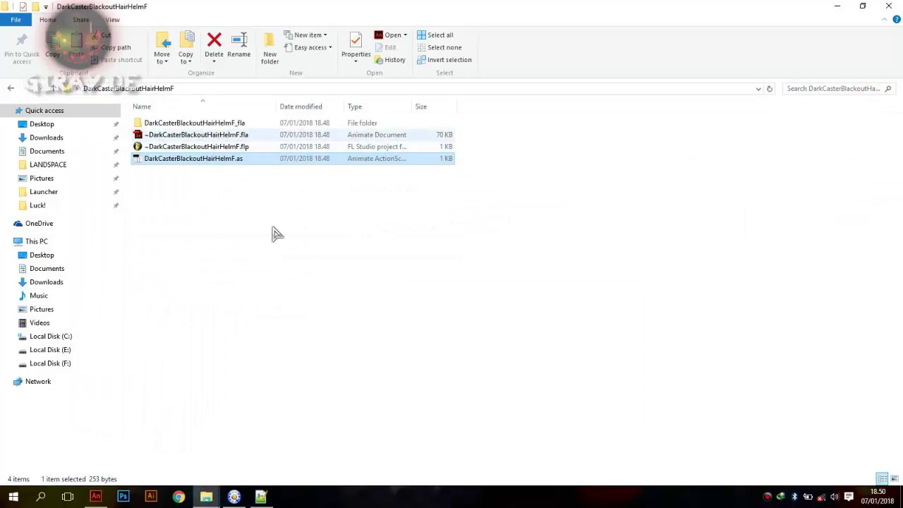
pyautogui.click(259, 498)
pyautogui.hotkey('ctrl', 'w')
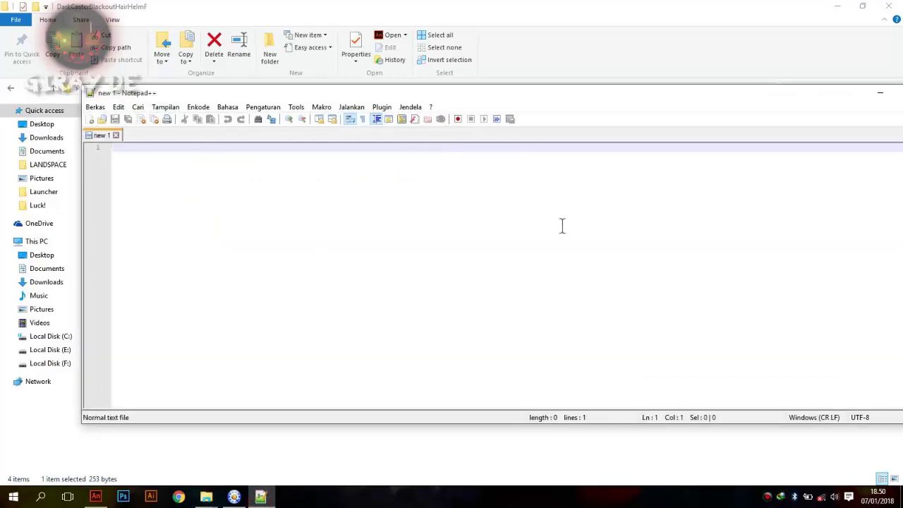
pyautogui.click(879, 93)
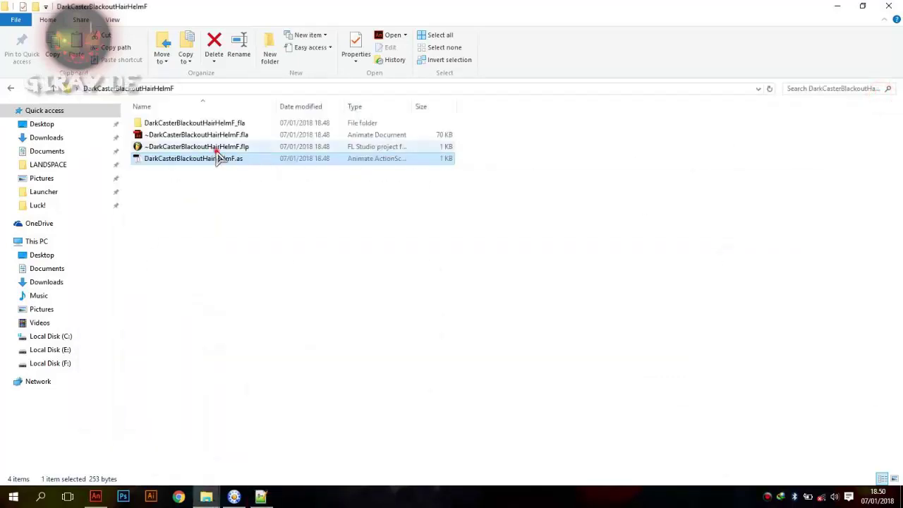
pyautogui.doubleClick(222, 123)
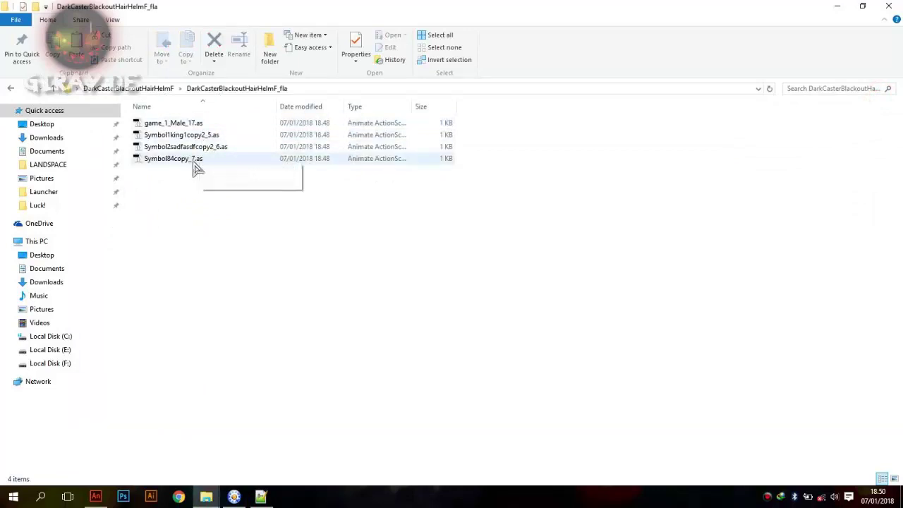
# Open all four ActionScript files of the DarkCasterBlackoutHairHelmF_fla folder in Notepad++
pyautogui.click(194, 146)
pyautogui.click(196, 122)
pyautogui.moveTo(190, 224); pyautogui.dragTo(172, 118)
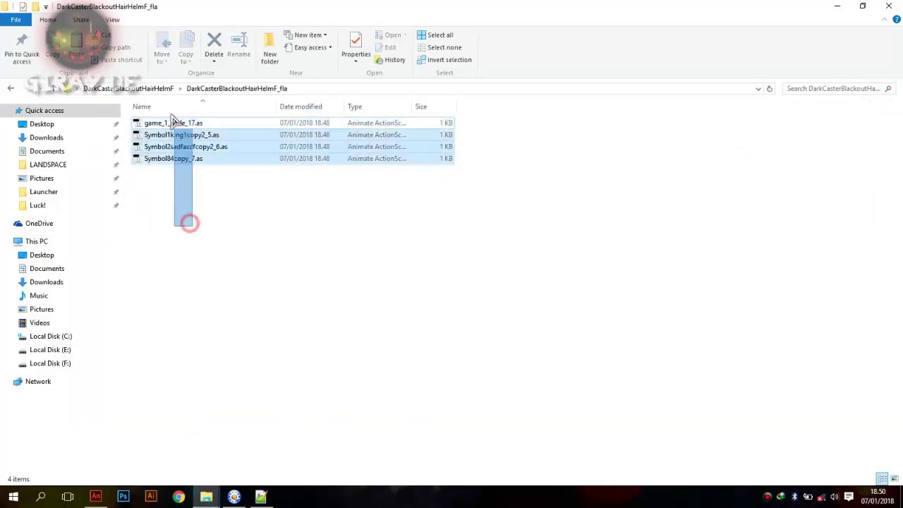
pyautogui.rightClick(173, 141)
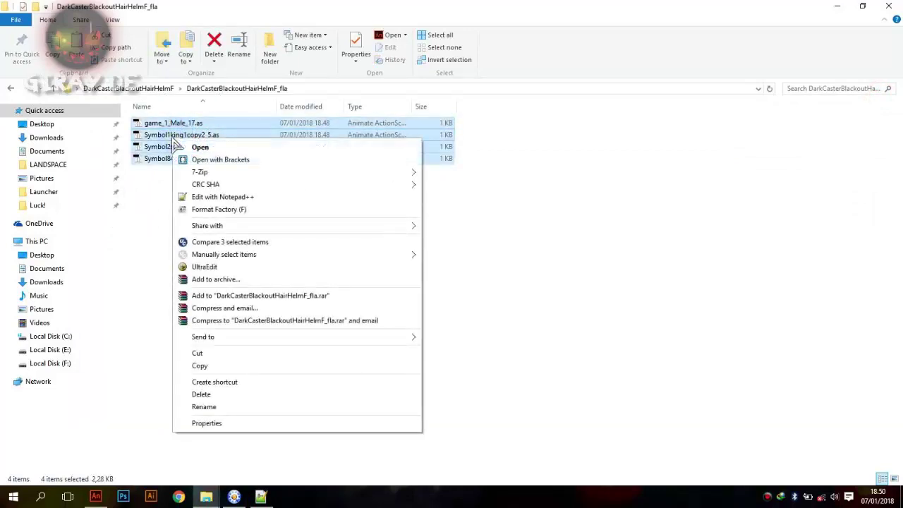
pyautogui.click(371, 198)
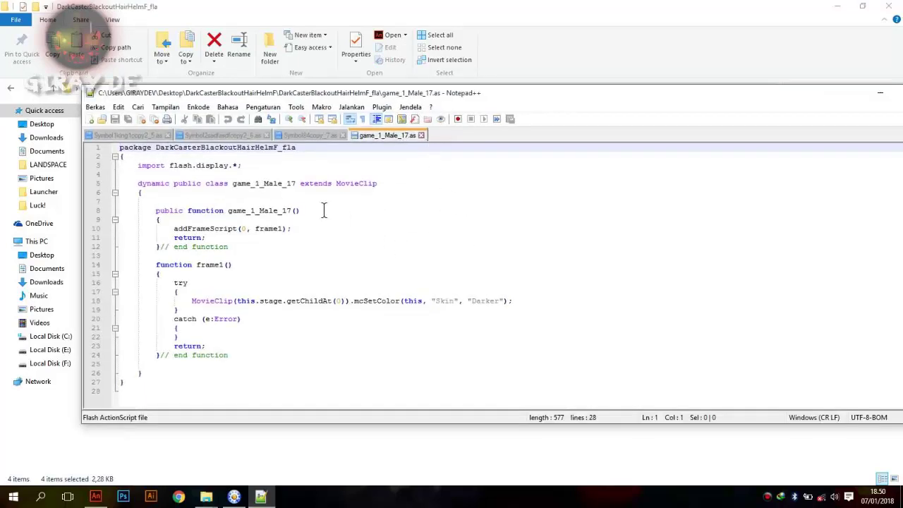
# Examine the package name on line 1 across the opened scripts, from game_1_Male_17.as to Symbol1king1copy2_5.as
pyautogui.doubleClick(227, 149)
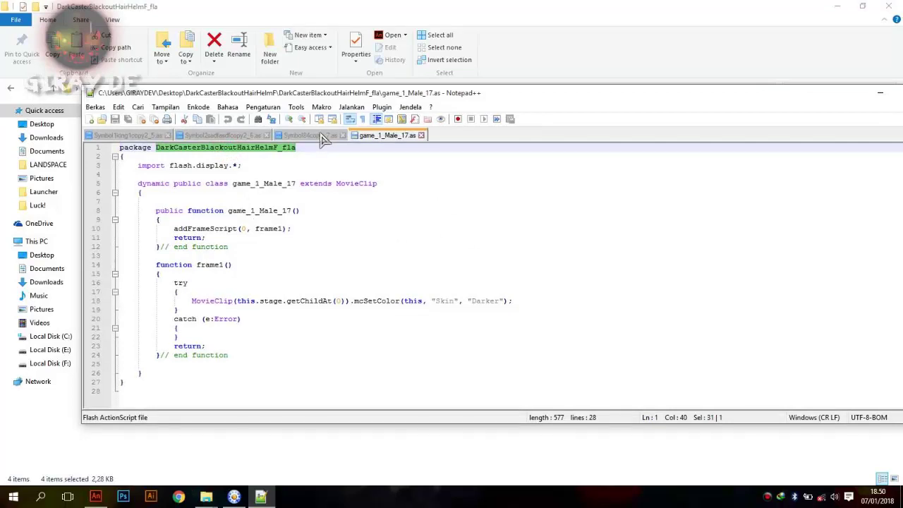
pyautogui.click(321, 136)
pyautogui.click(232, 134)
pyautogui.click(124, 134)
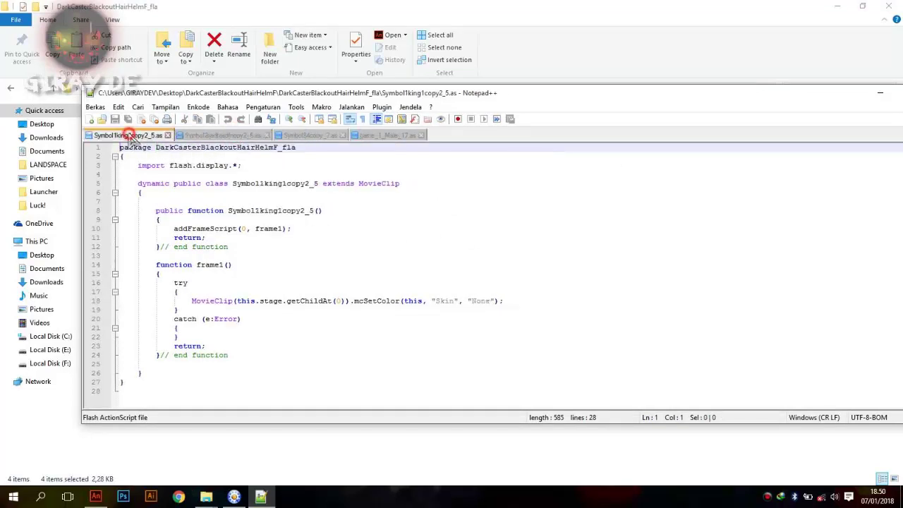
pyautogui.doubleClick(271, 148)
pyautogui.click(317, 149)
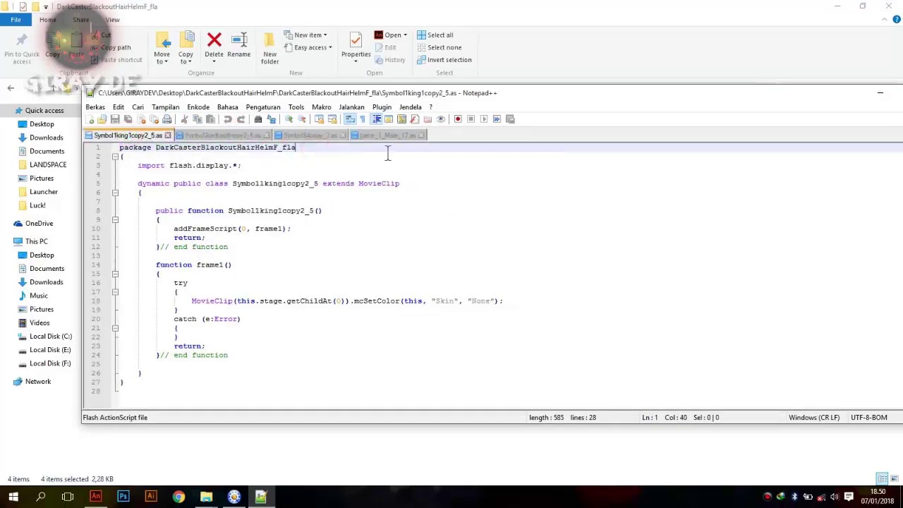
# Close the four scripts, minimize Notepad++, and return to the parent DarkCasterBlackoutHairHelmF folder in File Explorer
pyautogui.hotkey('ctrl', 'w')
pyautogui.hotkey('ctrl', 'w')
pyautogui.hotkey('ctrl', 'w')
pyautogui.hotkey('ctrl', 'w')
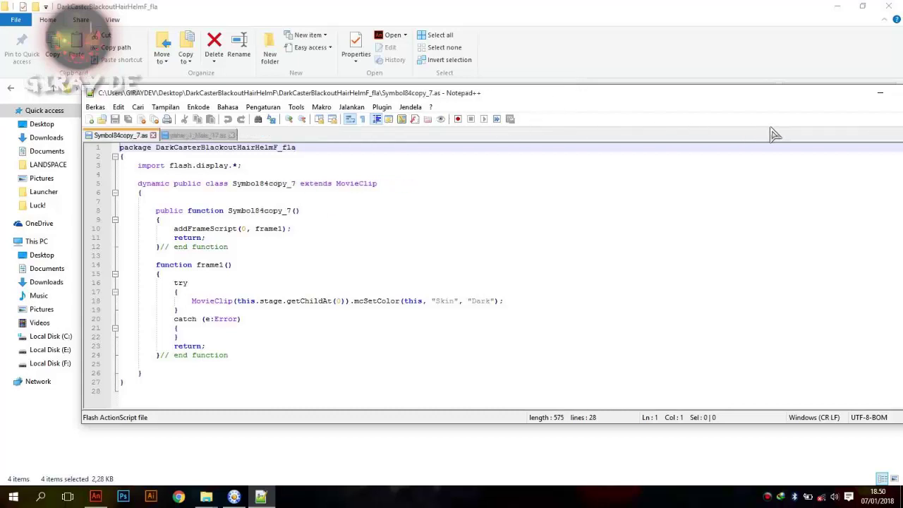
pyautogui.click(876, 96)
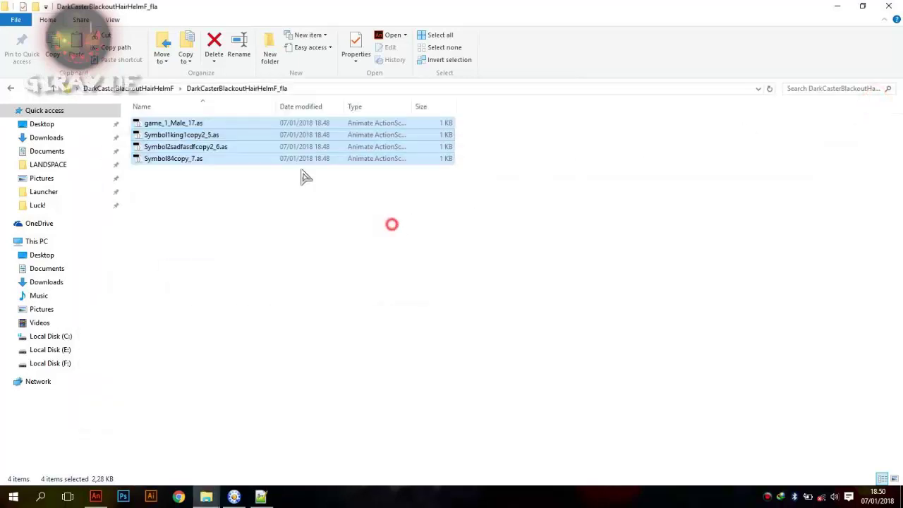
pyautogui.click(158, 88)
pyautogui.click(206, 191)
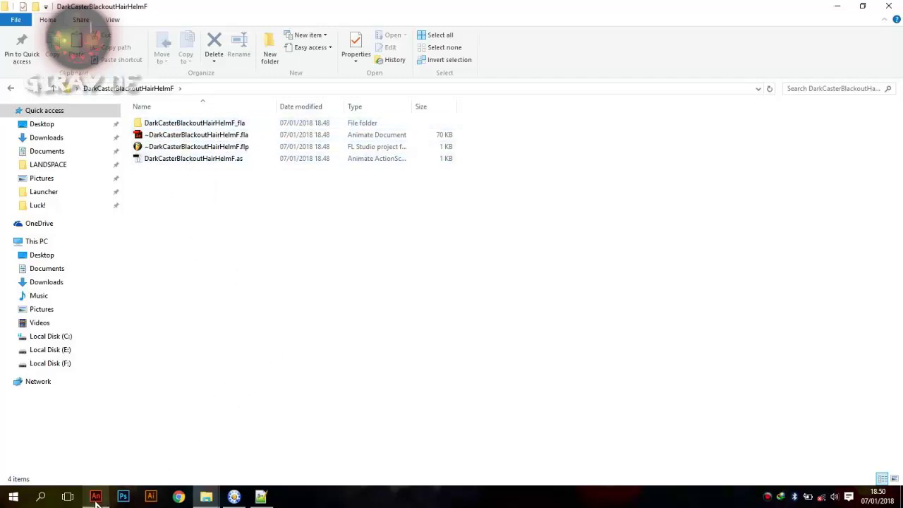
# Open DarkCasterBlackoutHairHelmF.as in Notepad++
pyautogui.click(215, 161)
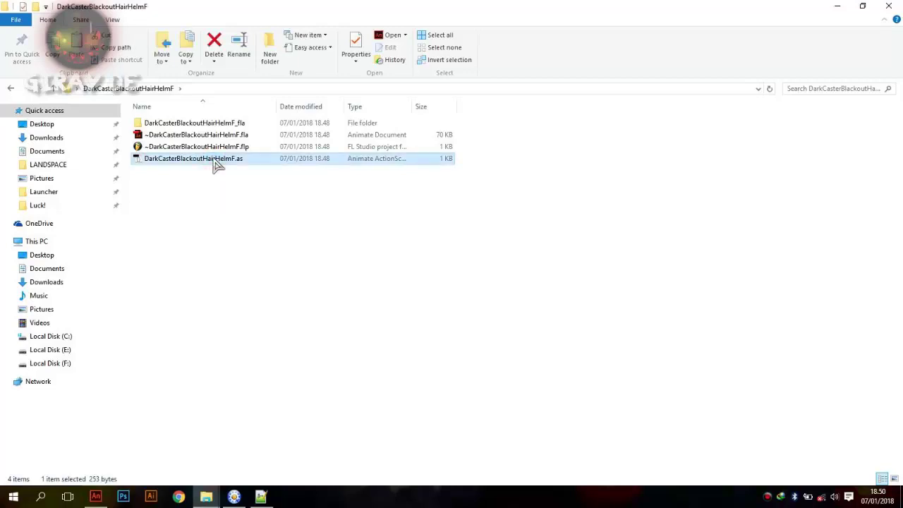
pyautogui.rightClick(215, 162)
pyautogui.click(261, 218)
# Copy the class name in the class declaration and replace it with DarkElementalis
pyautogui.doubleClick(277, 180)
pyautogui.hotkey('ctrl', 'c')
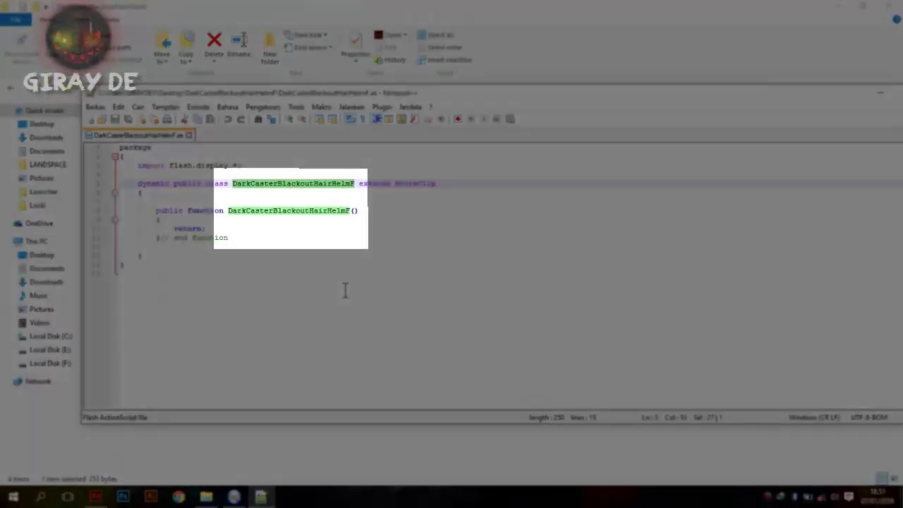
pyautogui.write('Dark')
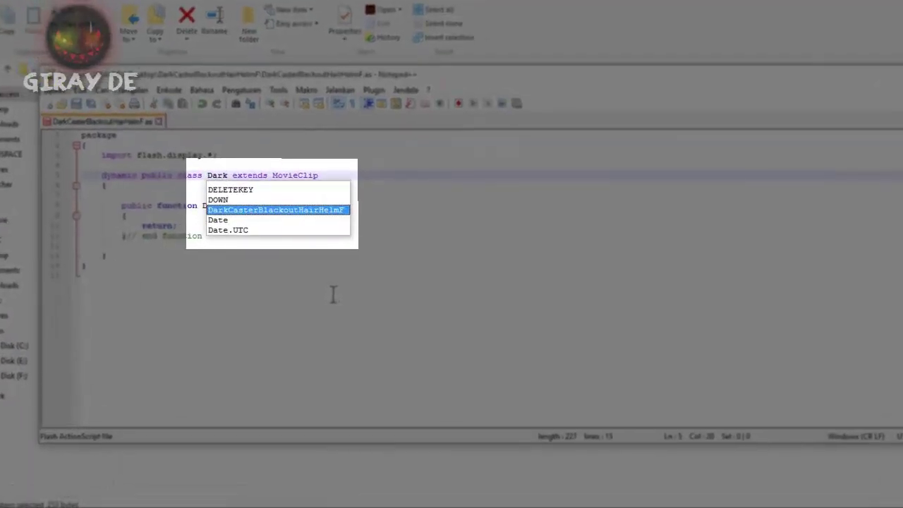
pyautogui.write('Elementa')
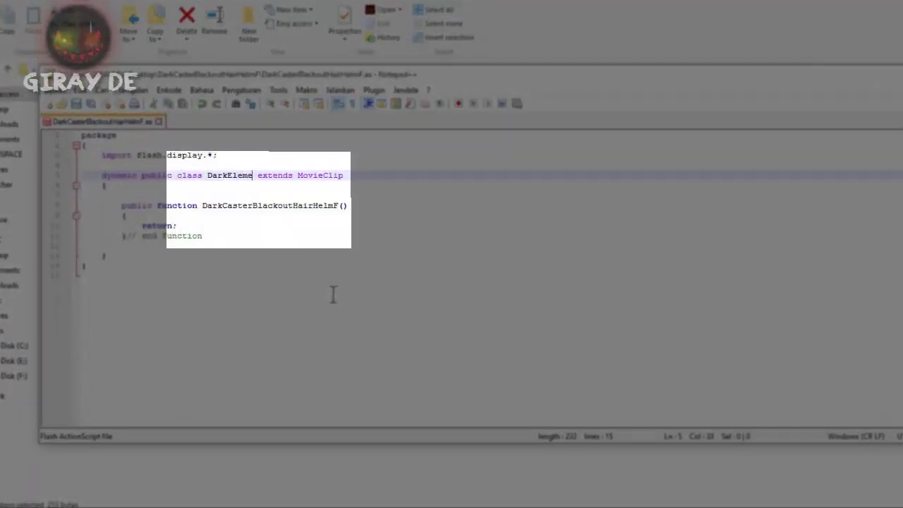
pyautogui.write('lis')
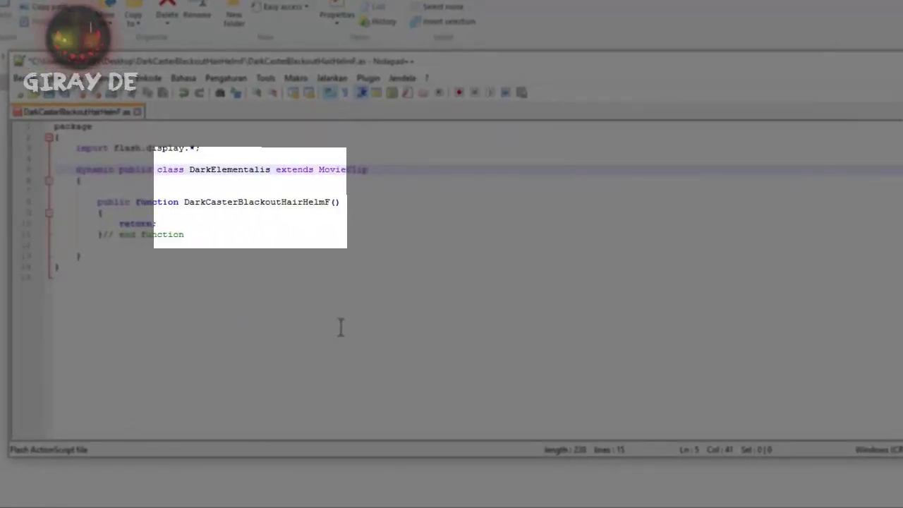
# Restore DarkCasterBlackoutHairHelmF as the class name in the class declaration
pyautogui.doubleClick(219, 171)
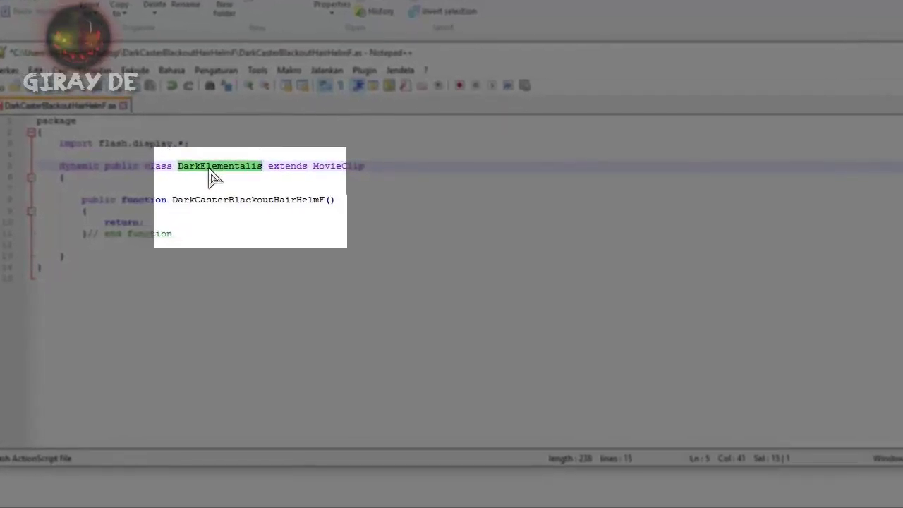
pyautogui.press('BackSpace')
pyautogui.hotkey('ctrl', 'v')
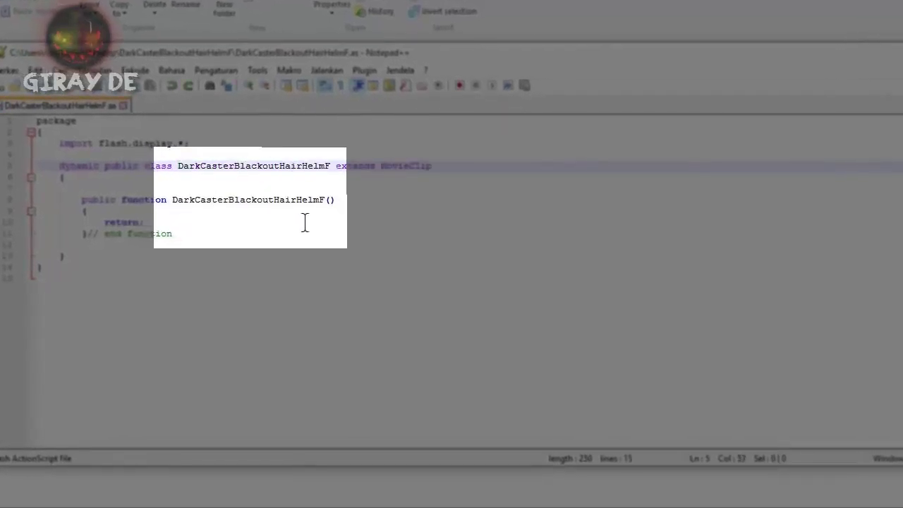
pyautogui.doubleClick(284, 164)
pyautogui.click(253, 168)
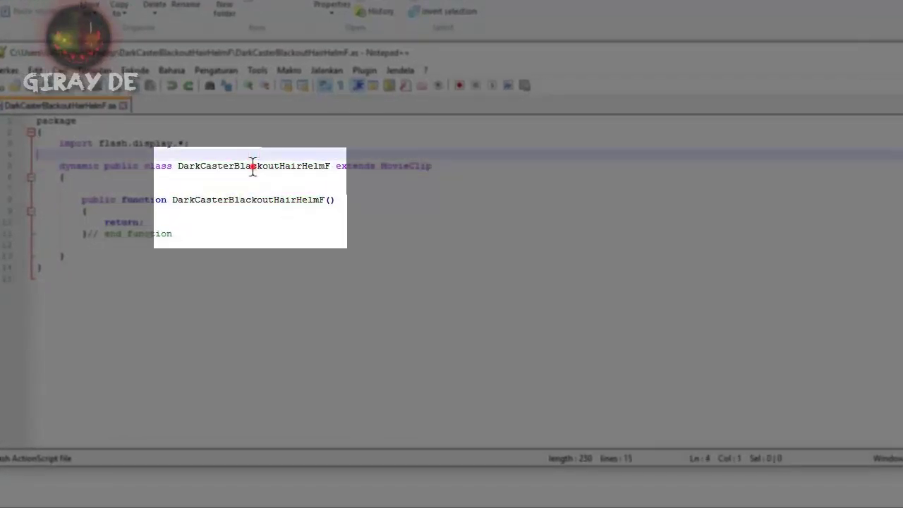
# Rename the class in the dynamic public class declaration to DarkElementalis
pyautogui.doubleClick(253, 167)
pyautogui.write('DarkE')
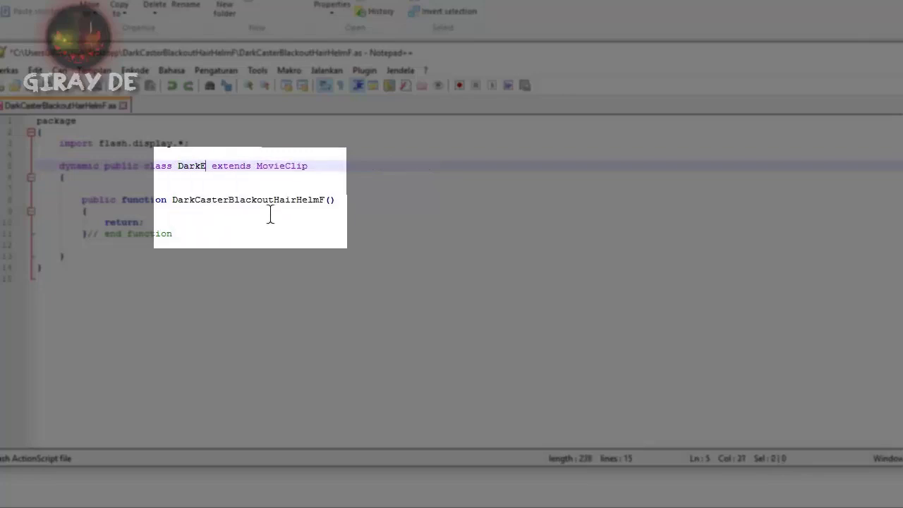
pyautogui.write('lementali')
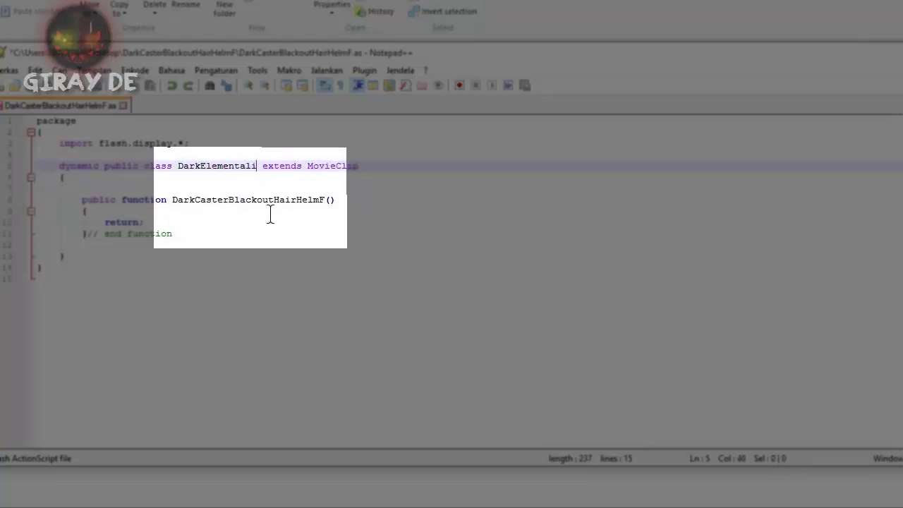
pyautogui.write('s')
# Copy the new class name over the public function's name so it reads DarkElementalis, and save the script
pyautogui.doubleClick(233, 165)
pyautogui.hotkey('ctrl', 'c')
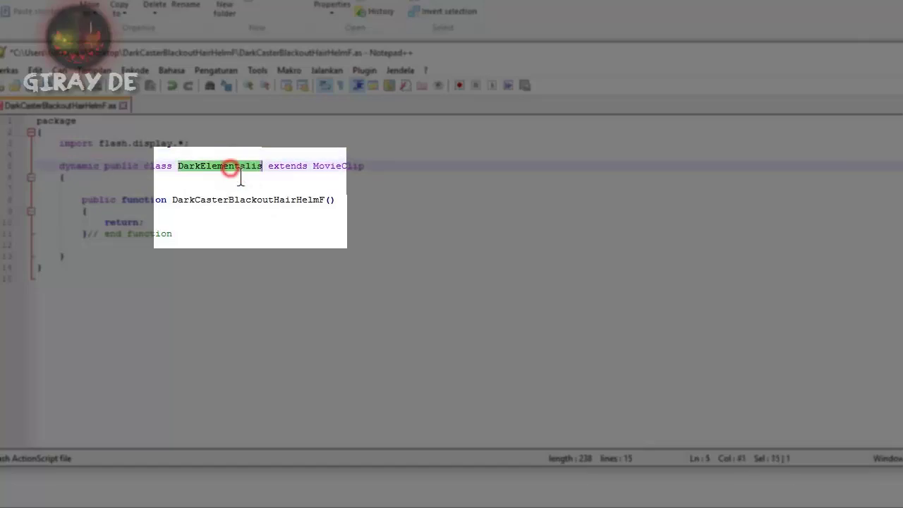
pyautogui.click(253, 200)
pyautogui.doubleClick(253, 200)
pyautogui.hotkey('ctrl', 'v')
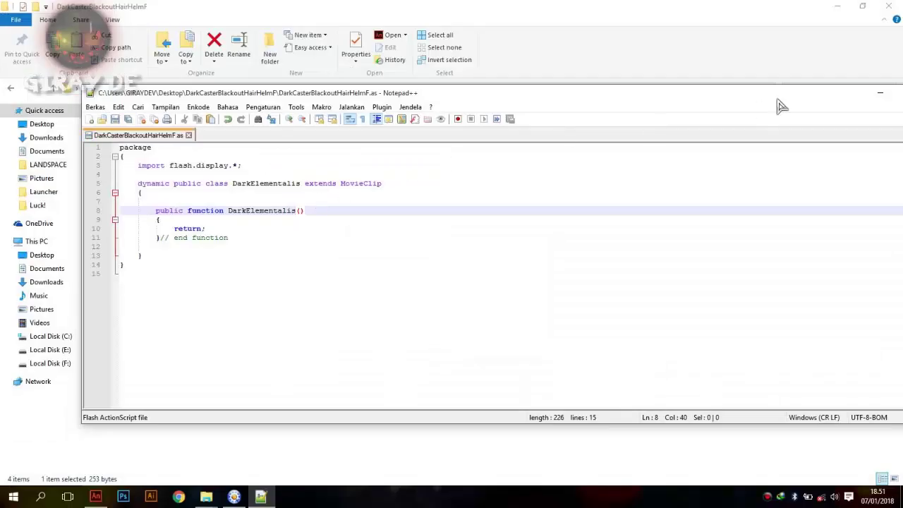
# Close the edited script and minimize Notepad++ to return to the folder
pyautogui.click(880, 93)
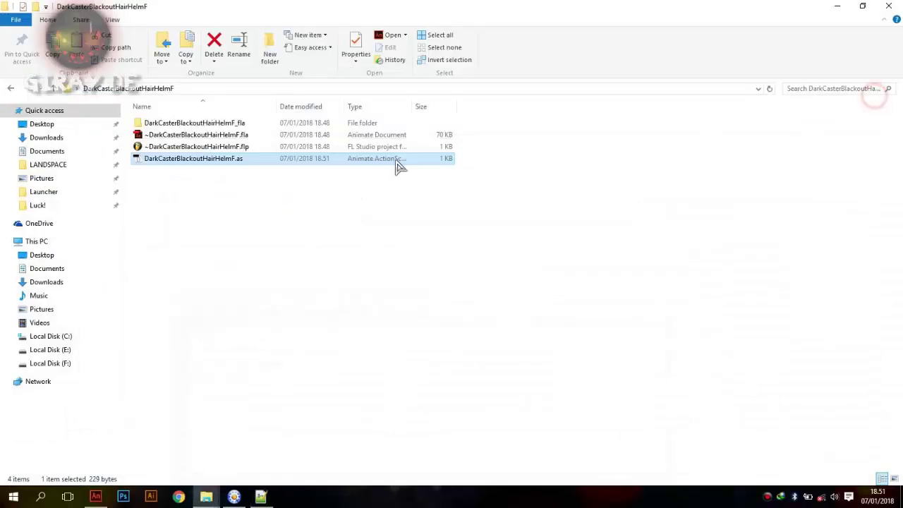
pyautogui.click(260, 496)
pyautogui.hotkey('ctrl', 'w')
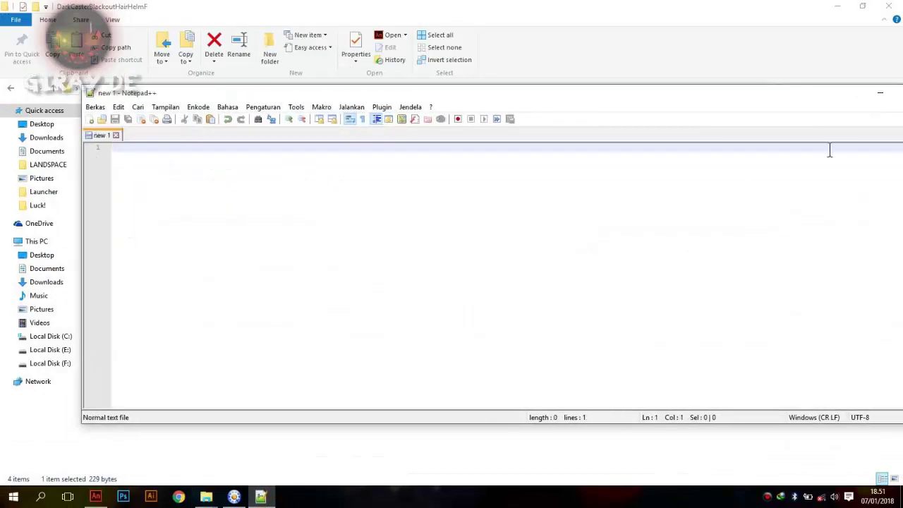
pyautogui.click(878, 87)
# Rename the file DarkCasterBlackoutHairHelmF.as as DarkElementalis.as
pyautogui.rightClick(197, 161)
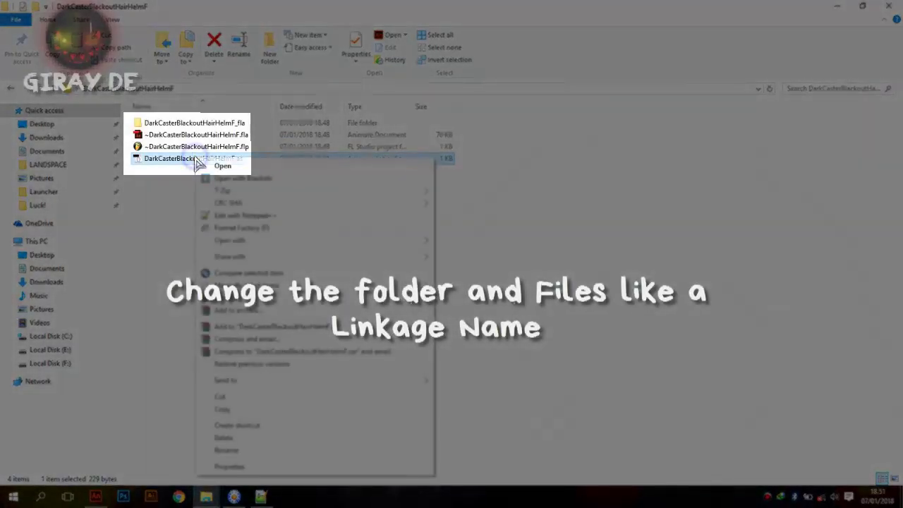
pyautogui.click(243, 450)
pyautogui.write('DarkElementalis.as')
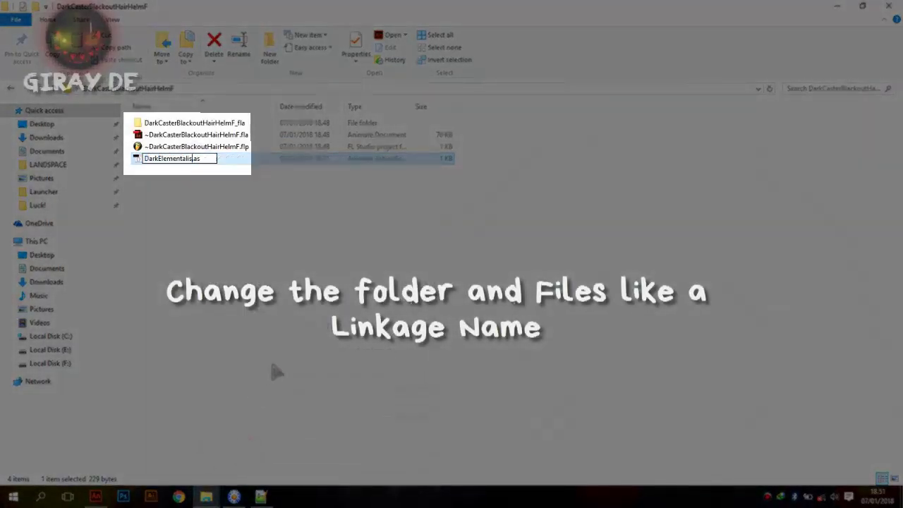
pyautogui.click(238, 253)
# Rename the file ~DarkCasterBlackoutHairHelmF.flp as DarkElementalis.flp
pyautogui.rightClick(204, 148)
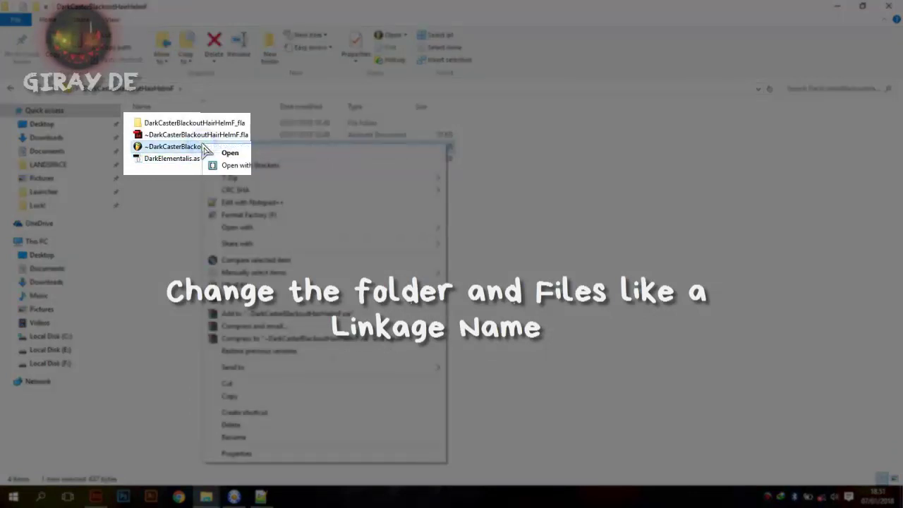
pyautogui.click(257, 436)
pyautogui.hotkey('ctrl', 'v')
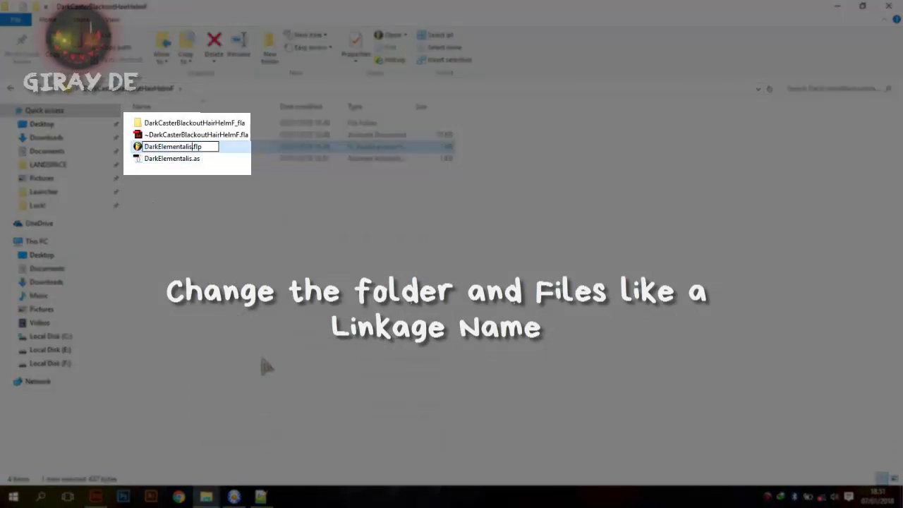
pyautogui.click(223, 245)
# Rename the DarkCasterBlackoutHairHelmF_fla subfolder as DarkElementalis_fla
pyautogui.rightClick(215, 120)
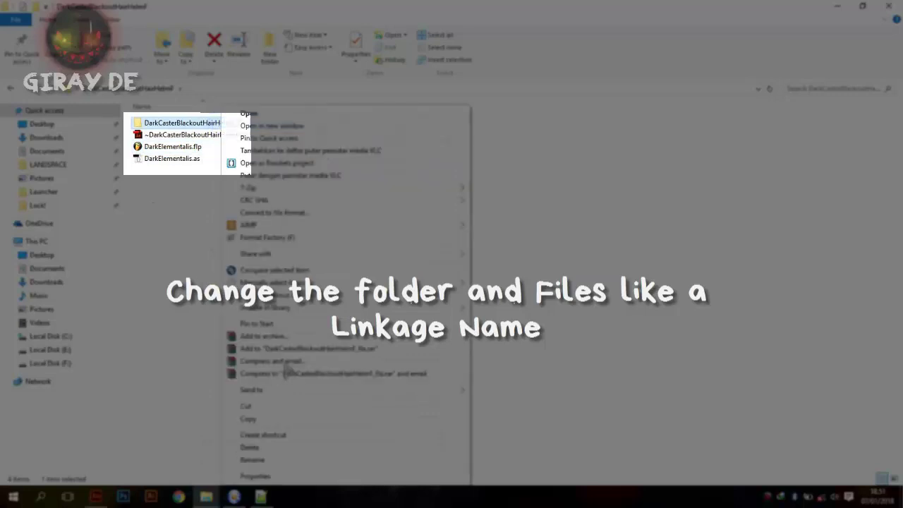
pyautogui.click(279, 461)
pyautogui.hotkey('ctrl', 'v')
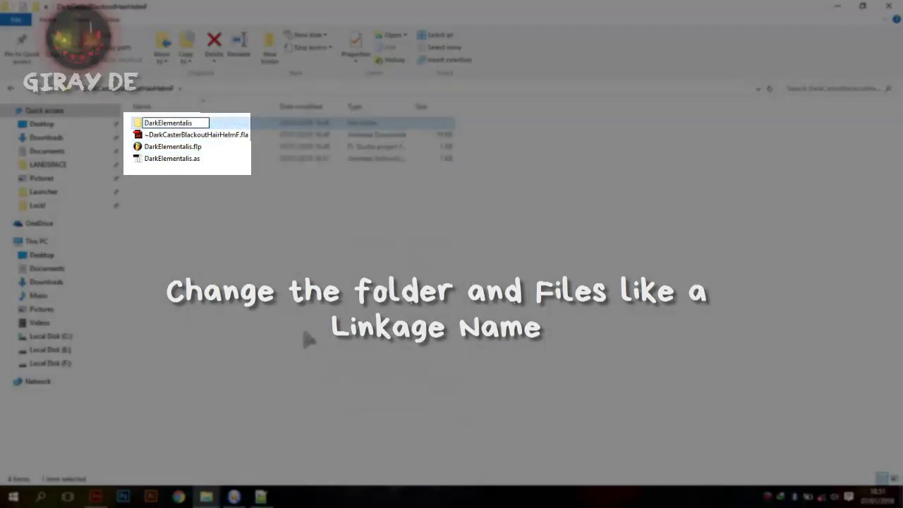
pyautogui.write('_fla')
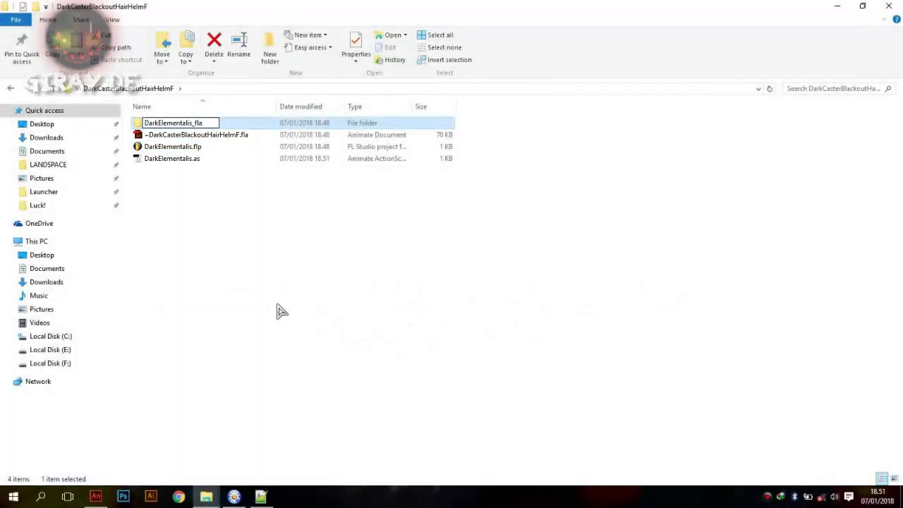
pyautogui.press('Return')
pyautogui.rightClick(208, 123)
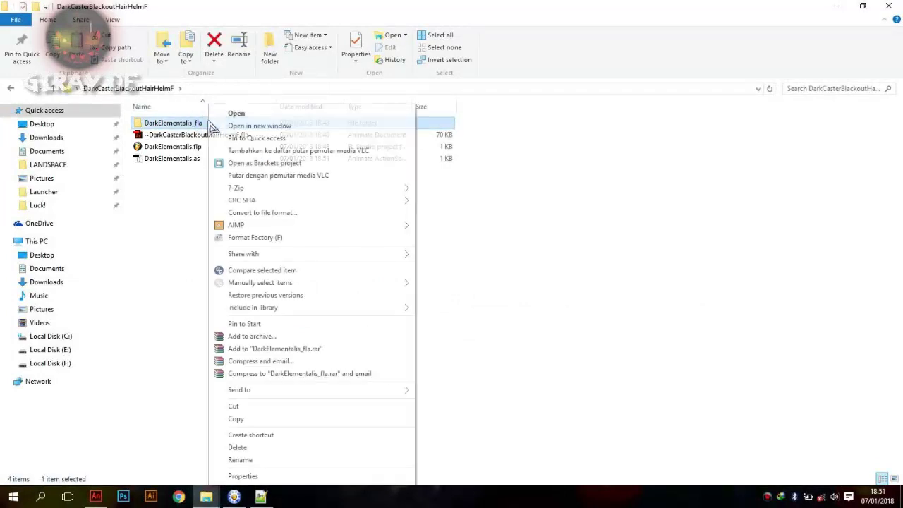
pyautogui.click(253, 458)
pyautogui.click(261, 359)
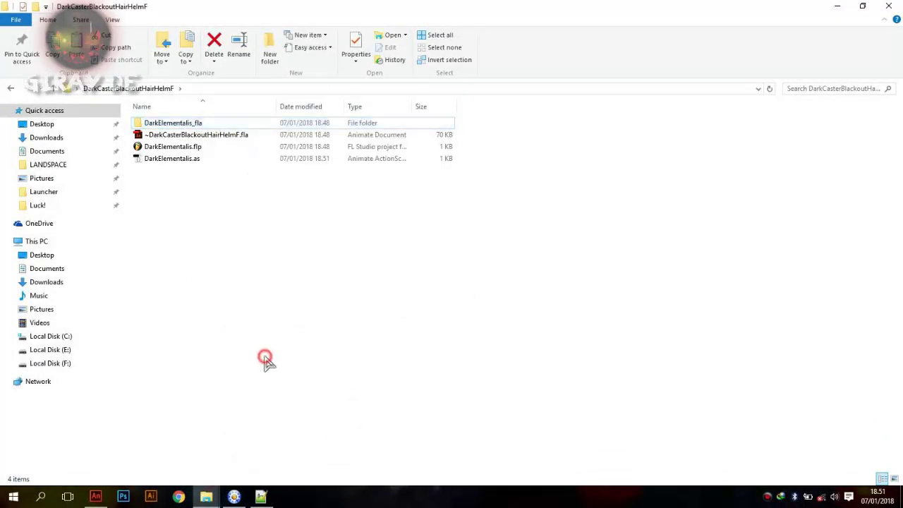
# Open the DarkElementalis_fla folder and load all four of its ActionScript files in Notepad++
pyautogui.doubleClick(192, 124)
pyautogui.hotkey('ctrl', 'a')
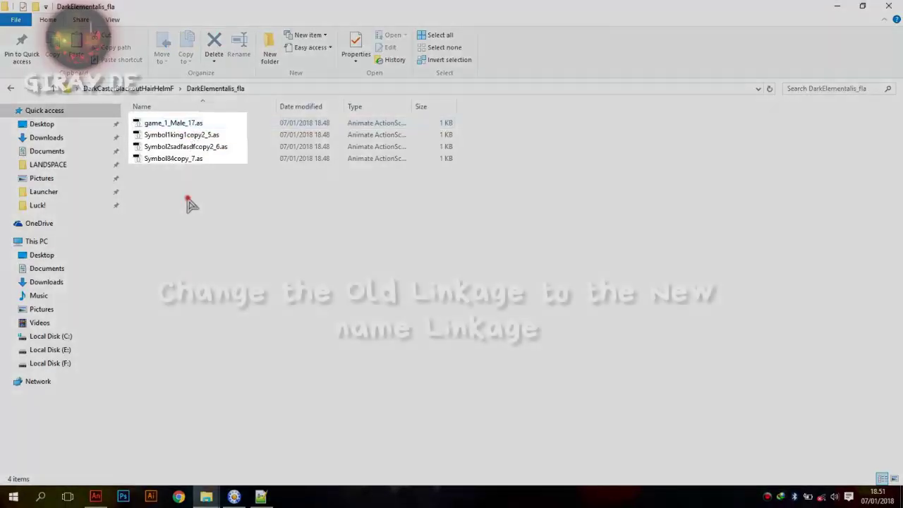
pyautogui.rightClick(171, 147)
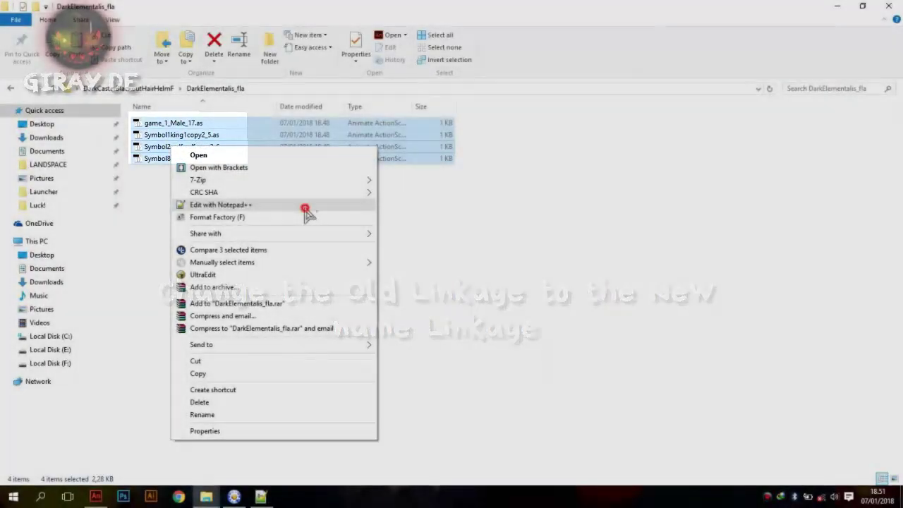
pyautogui.click(304, 204)
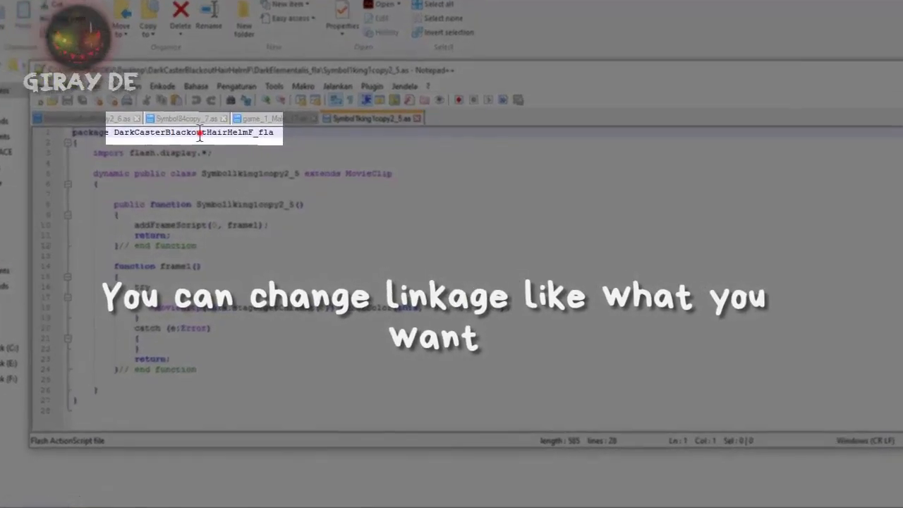
# Change the package name in Symbol1king1copy2_5.as to DarkElementalis_fla
pyautogui.hotkey('ctrl', 'Right')
pyautogui.hotkey('shift', 'End')
pyautogui.hotkey('ctrl', 'v')
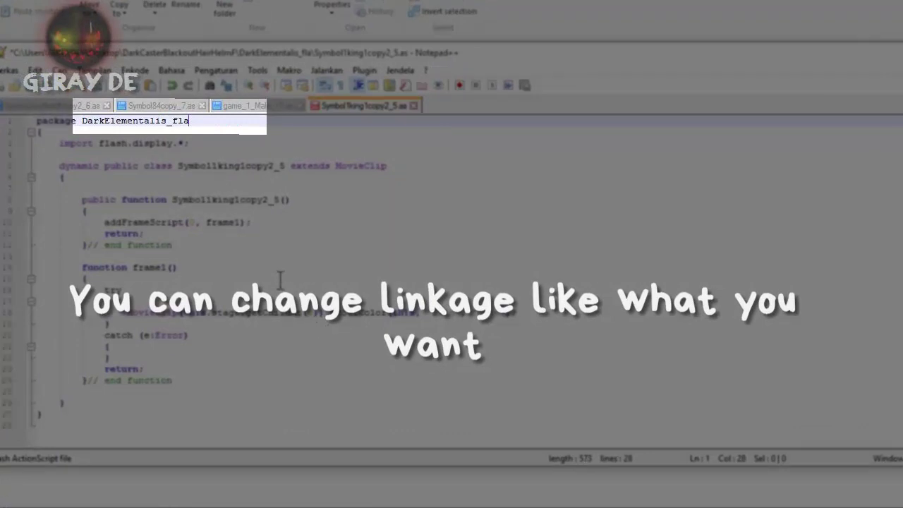
# Change the package name in game_1_Male_17.as to DarkElementalis_fla and save the file
pyautogui.click(243, 105)
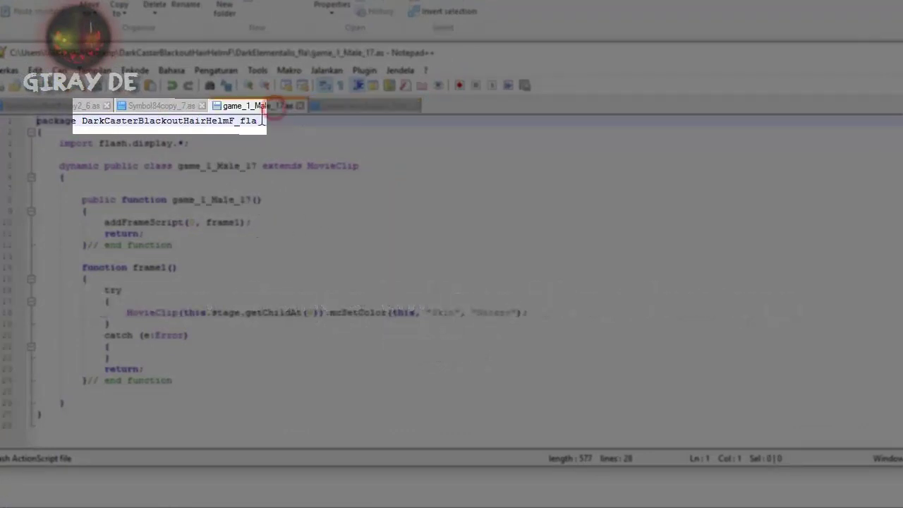
pyautogui.doubleClick(221, 121)
pyautogui.hotkey('ctrl', 'v')
pyautogui.hotkey('ctrl', 's')
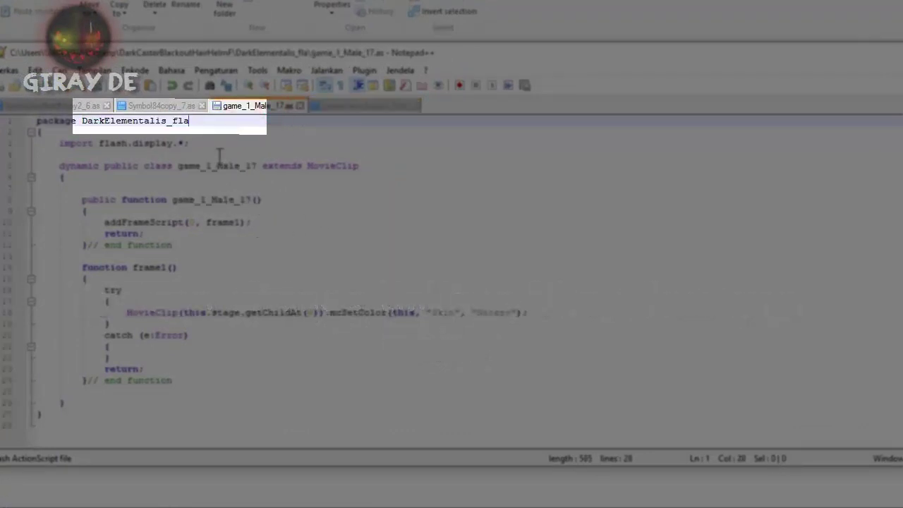
# Change the package name in Symbol84copy_7.as to DarkElementalis_fla and save the file
pyautogui.click(177, 105)
pyautogui.doubleClick(165, 121)
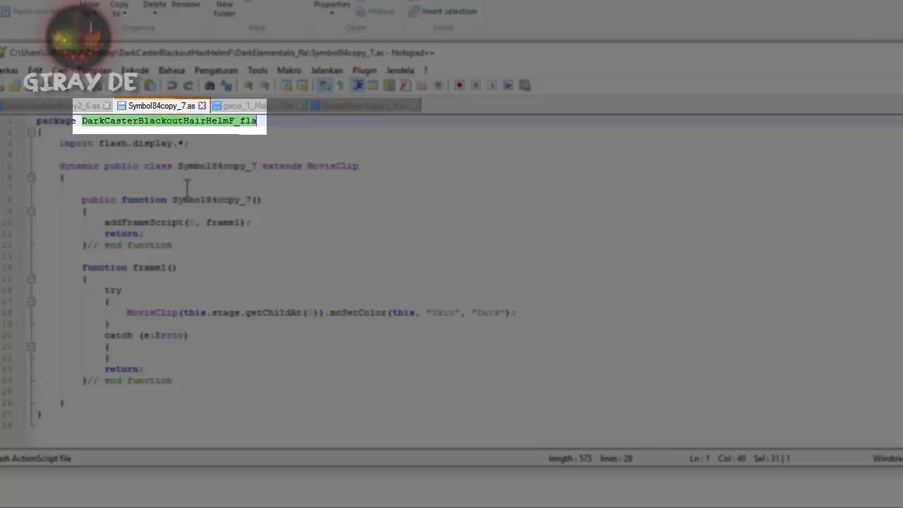
pyautogui.hotkey('ctrl', 'v')
pyautogui.hotkey('ctrl', 's')
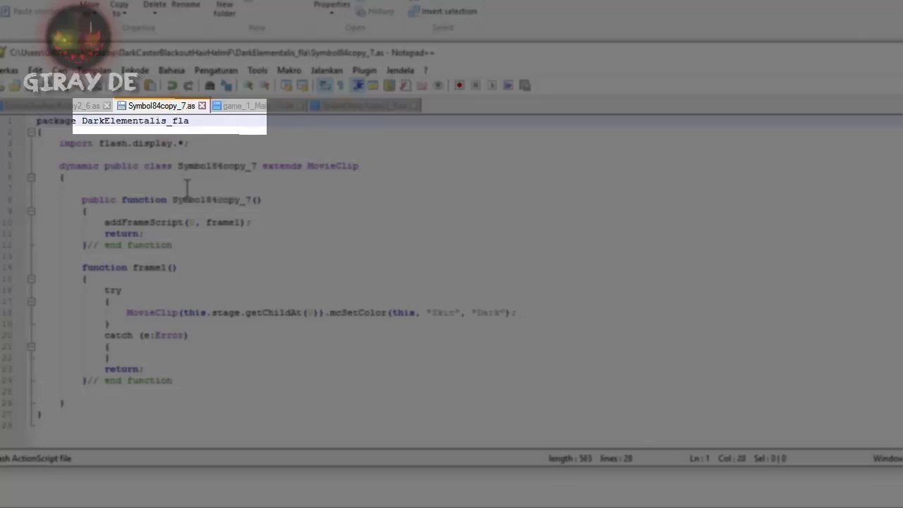
# Change the package name in Symbol2sadfasdfcopy2_6.as to DarkElementalis_fla and save the file
pyautogui.click(47, 109)
pyautogui.doubleClick(154, 121)
pyautogui.hotkey('ctrl', 'v')
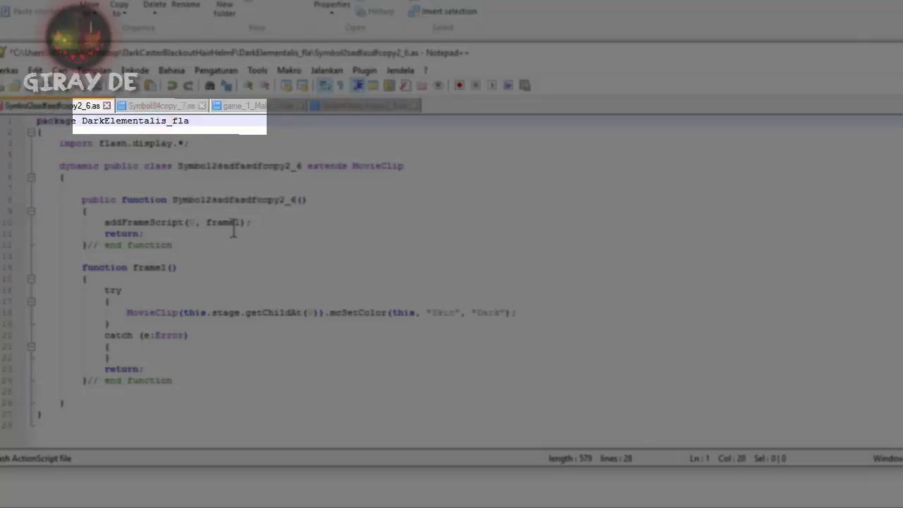
pyautogui.hotkey('ctrl', 's')
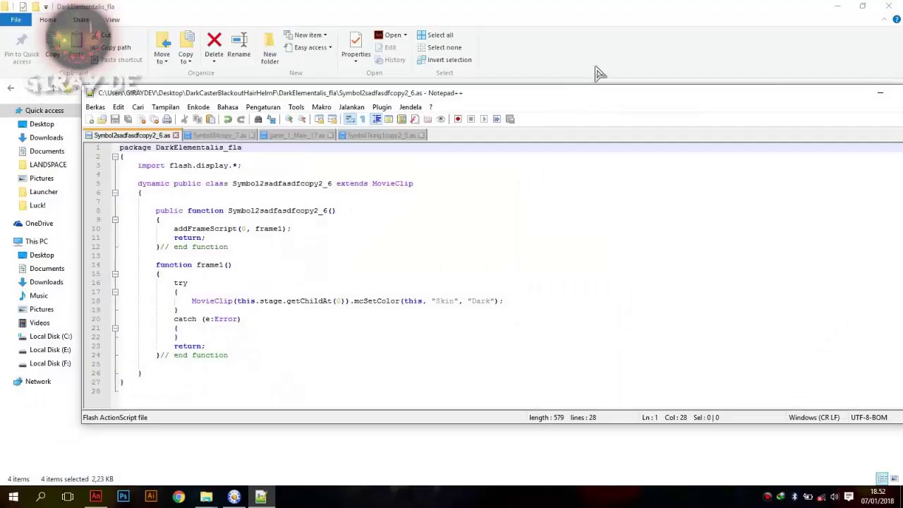
# Switch to Adobe Animate and change sprite 2's linkage to DarkElementalis_fla.Symbol1king1copy2_5
pyautogui.click(596, 73)
pyautogui.click(318, 300)
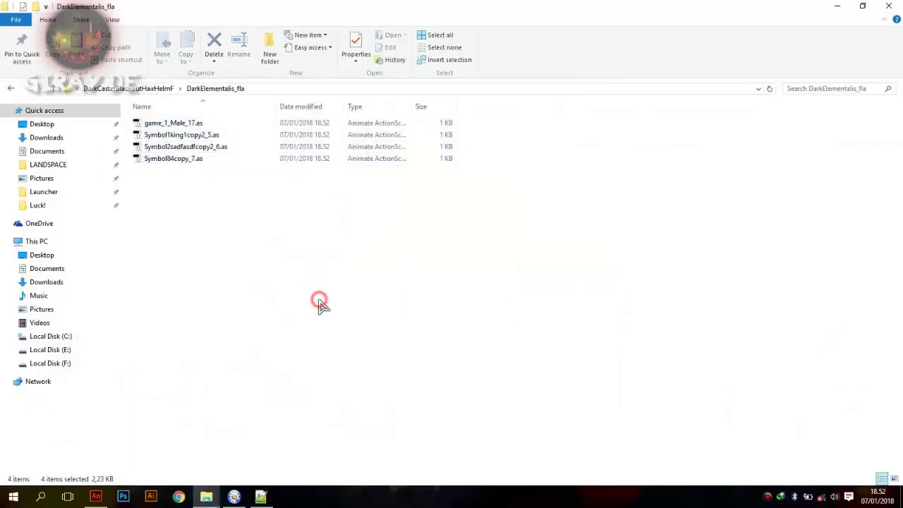
pyautogui.click(96, 496)
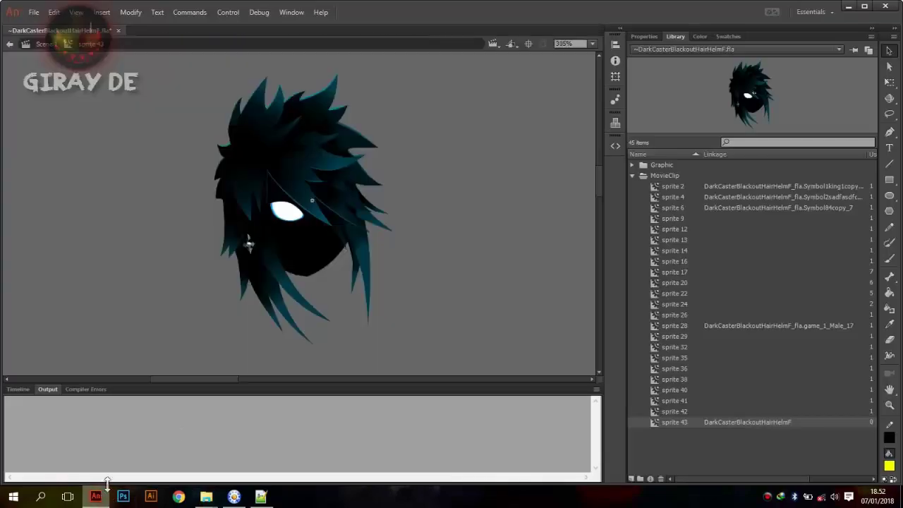
pyautogui.click(783, 197)
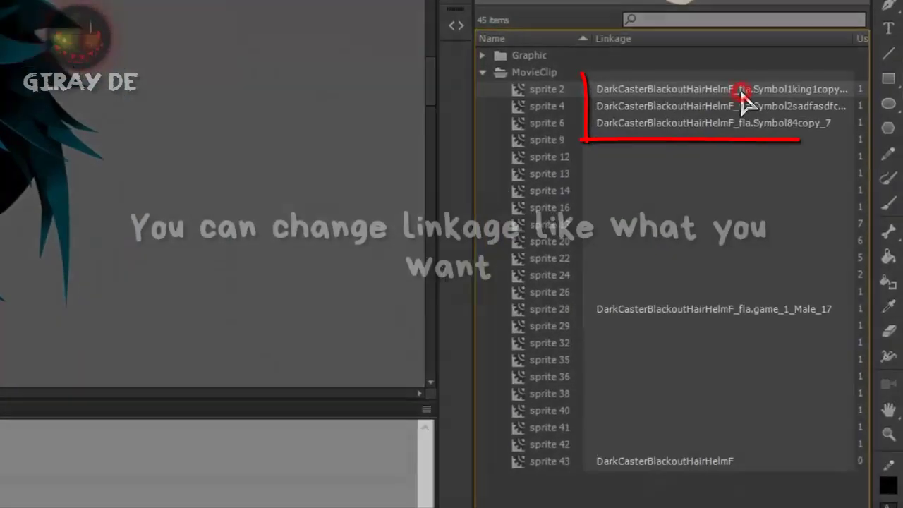
pyautogui.doubleClick(795, 186)
pyautogui.moveTo(707, 24); pyautogui.dragTo(528, 24)
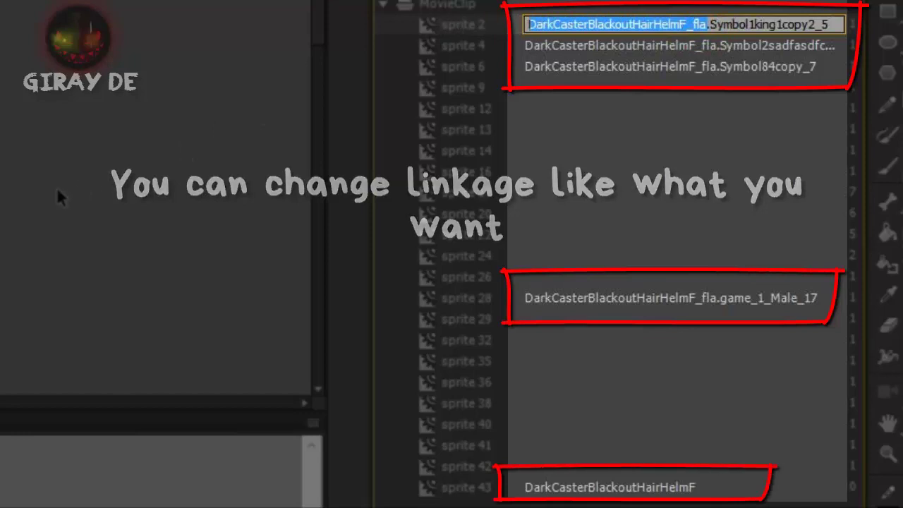
pyautogui.write('DarkElementalis_fla')
# Change sprite 4's linkage to DarkElementalis_fla.Symbol2sadfasdfcopy2_6
pyautogui.click(700, 45)
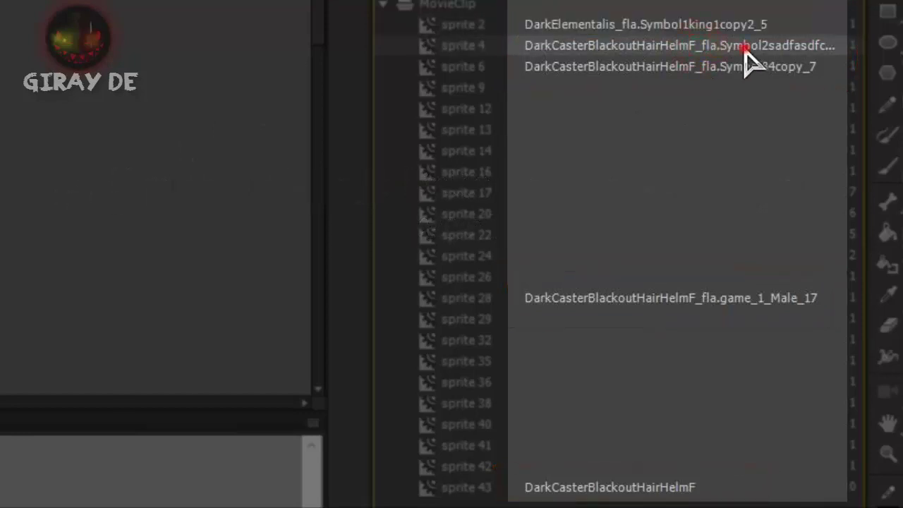
pyautogui.doubleClick(746, 45)
pyautogui.moveTo(749, 46); pyautogui.dragTo(340, 84)
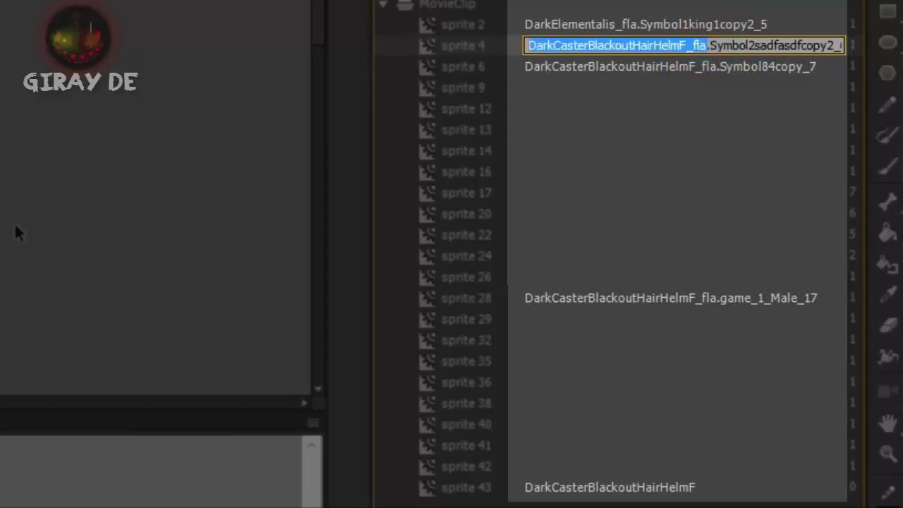
pyautogui.write('DarkElementalis_fla')
# Change sprite 6's linkage to DarkElementalis_fla.Symbol84copy_7
pyautogui.doubleClick(690, 67)
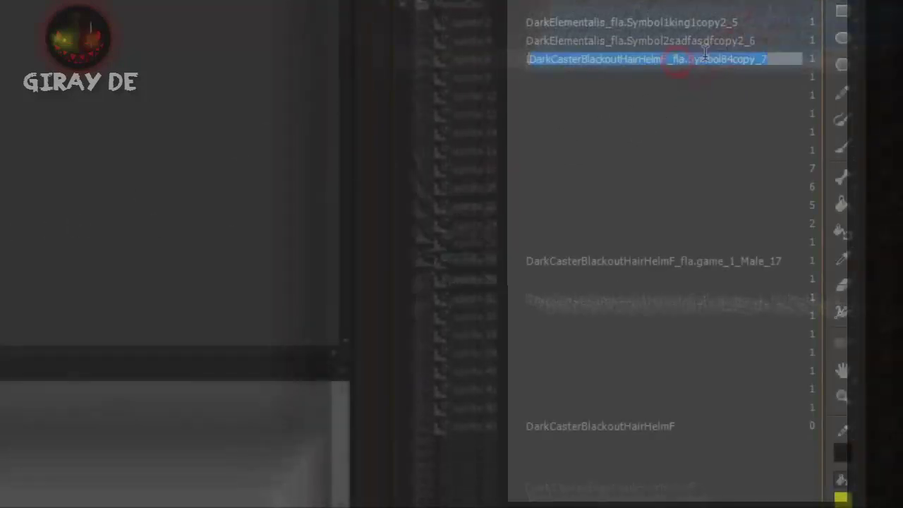
pyautogui.click(686, 59)
pyautogui.moveTo(686, 59); pyautogui.dragTo(390, 101)
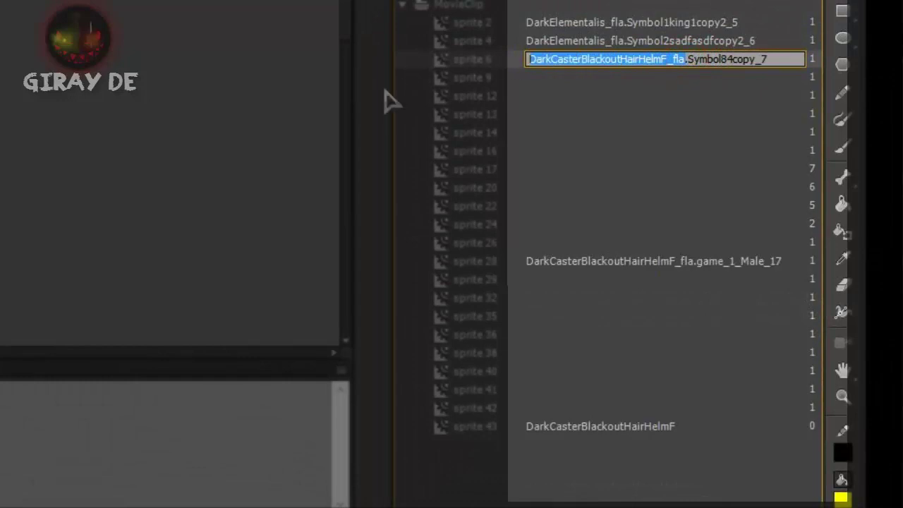
pyautogui.write('DarkElementalis_fla')
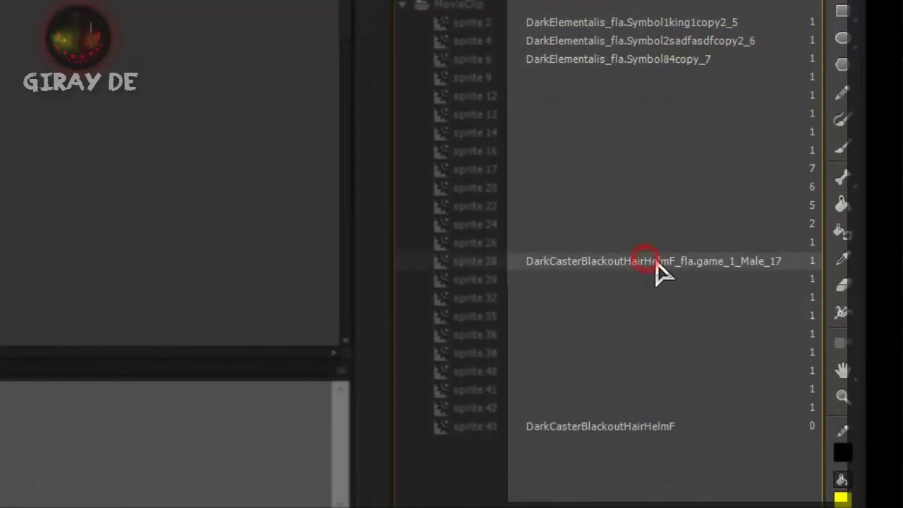
# Change sprite 28's linkage to DarkElementalis_fla.game_1_Male_17
pyautogui.click(650, 261)
pyautogui.doubleClick(652, 261)
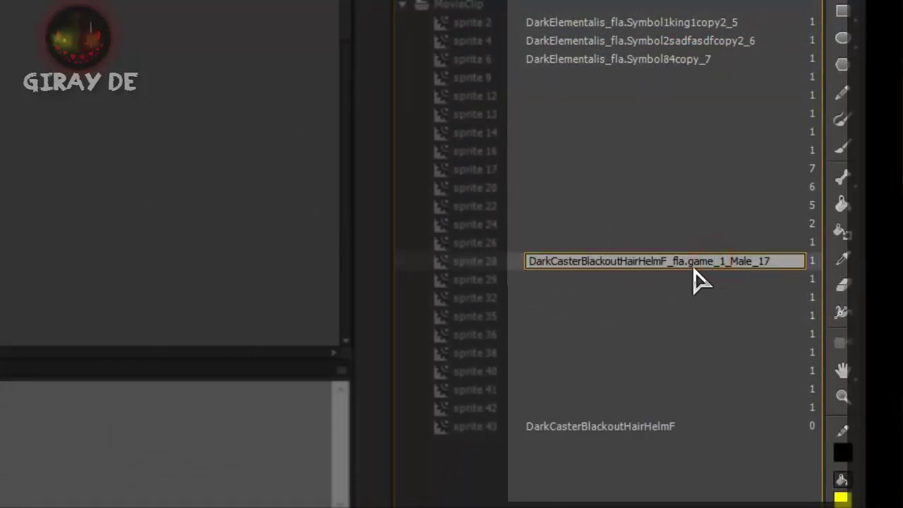
pyautogui.click(686, 264)
pyautogui.moveTo(686, 261); pyautogui.dragTo(503, 260)
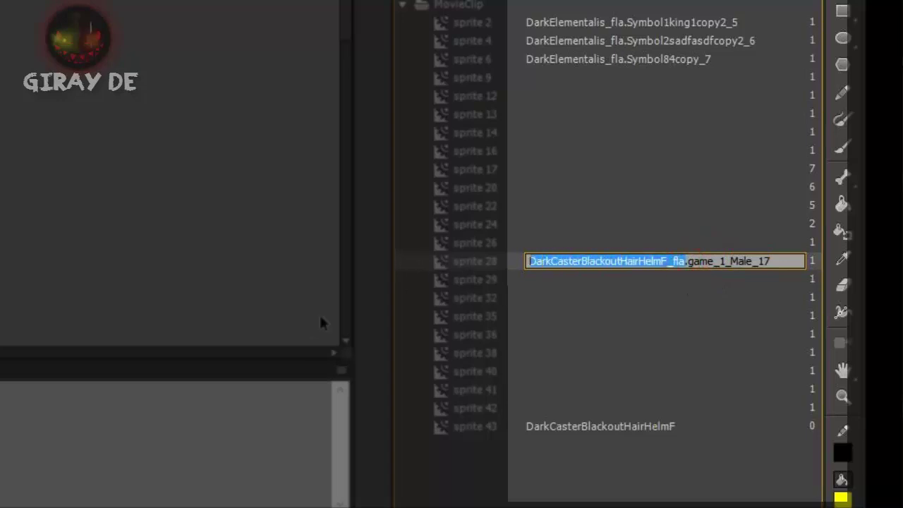
pyautogui.write('DarkElementalis_fla')
pyautogui.click(646, 344)
# Set sprite 43's linkage to DarkElementalis and save the document, accepting the conversion to the Animate CC 2017 format
pyautogui.click(635, 428)
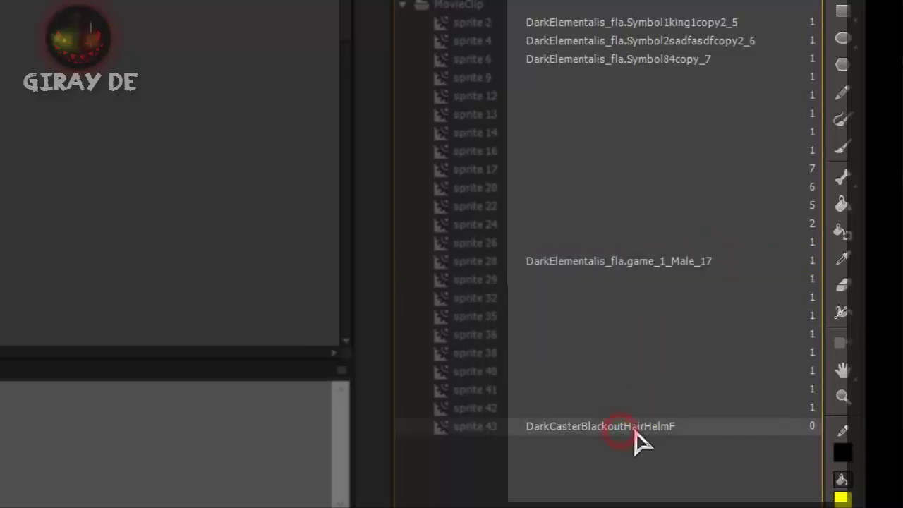
pyautogui.doubleClick(655, 427)
pyautogui.write('DarkElementalis_fla')
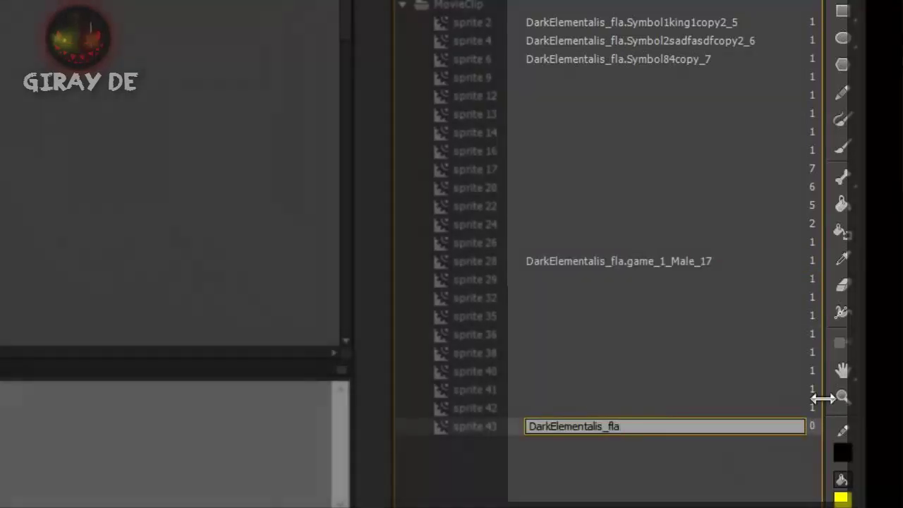
pyautogui.press('BackSpace')
pyautogui.press('BackSpace')
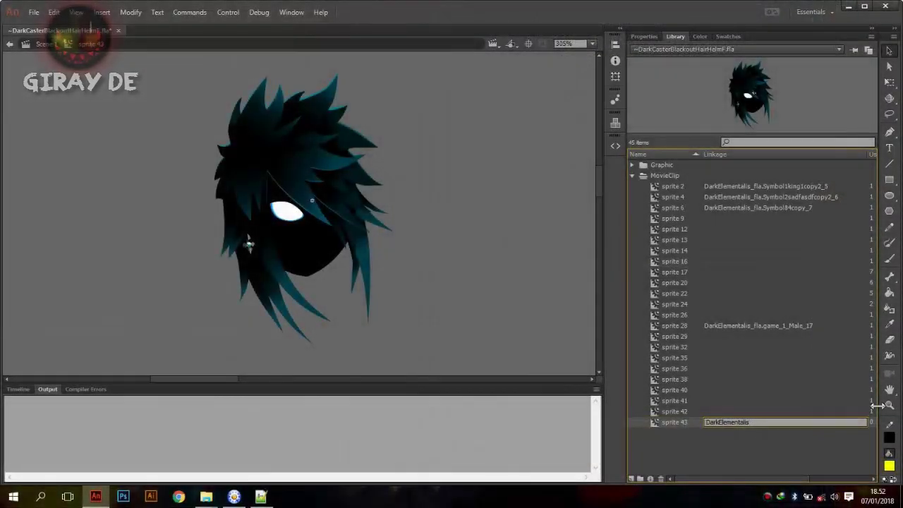
pyautogui.click(780, 410)
pyautogui.click(749, 424)
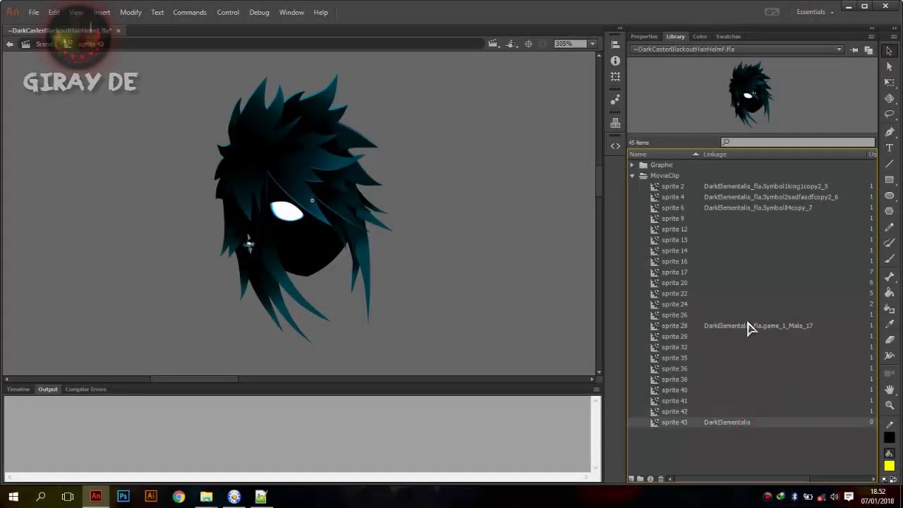
pyautogui.hotkey('ctrl', 's')
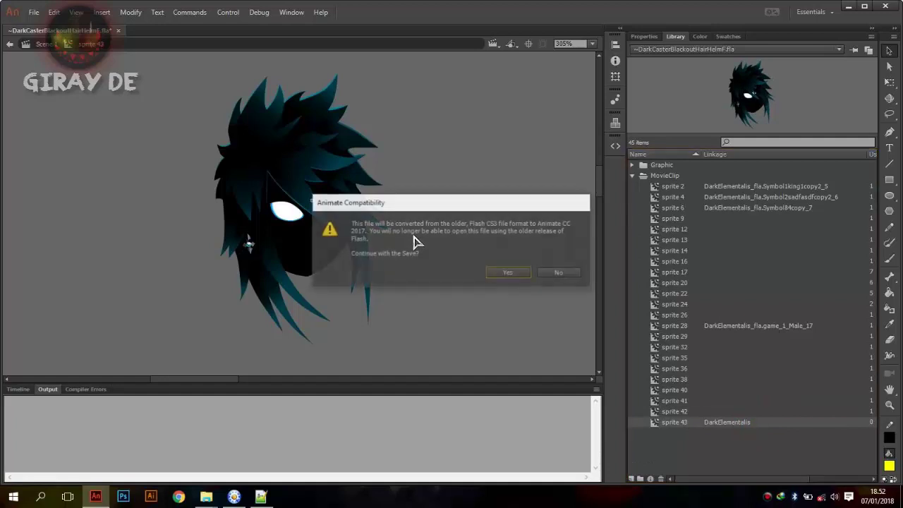
pyautogui.click(511, 275)
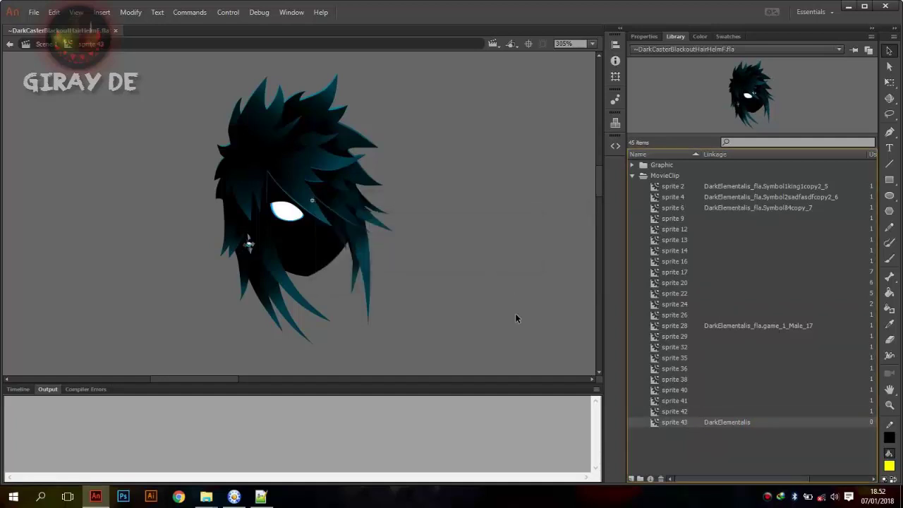
# Review the linkage names of sprites 28, 6, 4 and 2 in the library and the helm artwork on the stage
pyautogui.click(791, 330)
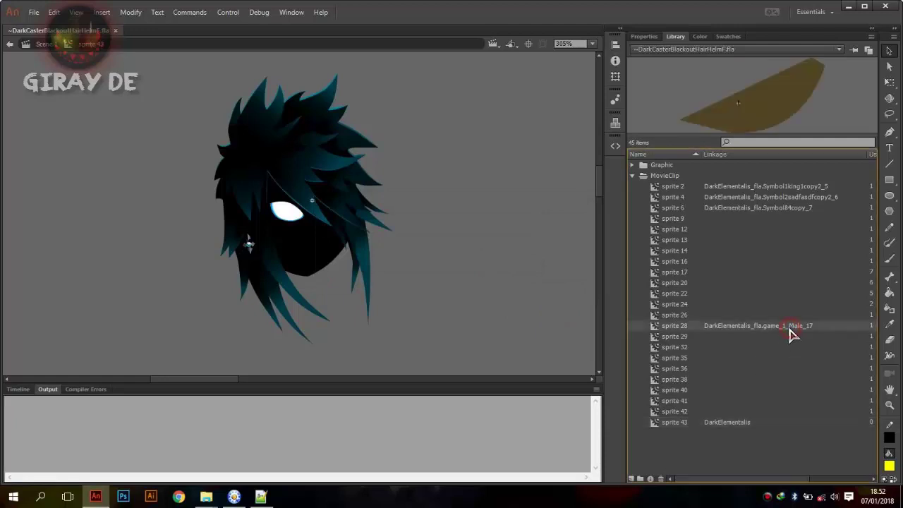
pyautogui.click(785, 206)
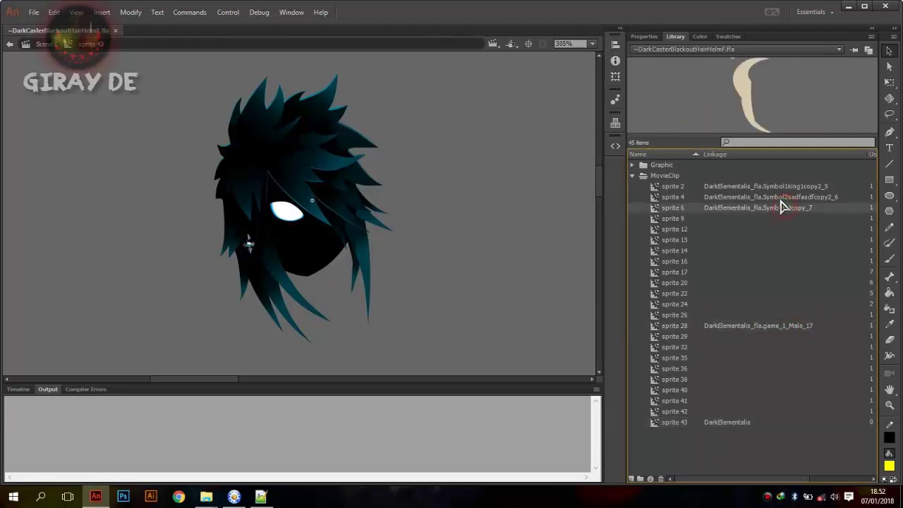
pyautogui.click(780, 197)
pyautogui.click(774, 187)
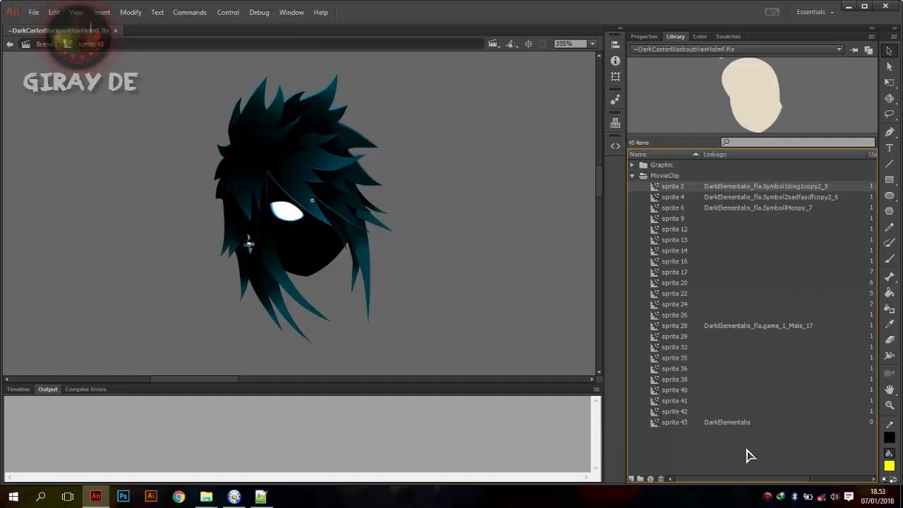
pyautogui.click(403, 295)
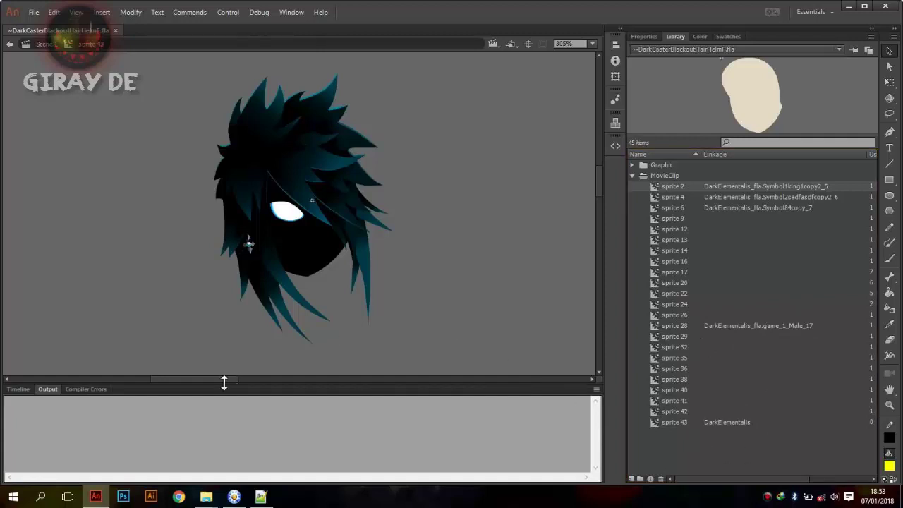
pyautogui.moveTo(221, 381)
pyautogui.mouseDown()
pyautogui.moveTo(233, 381)
pyautogui.moveTo(216, 381)
pyautogui.mouseUp()
pyautogui.click(243, 351)
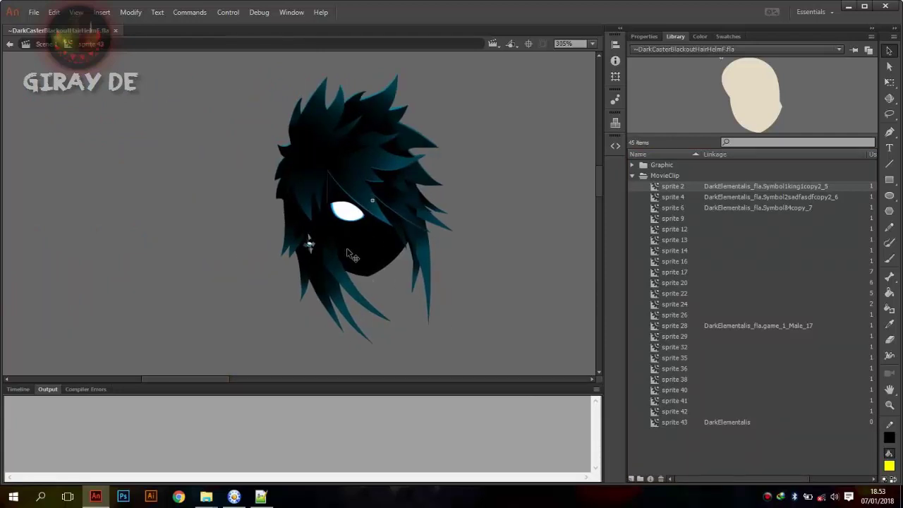
pyautogui.moveTo(222, 380); pyautogui.dragTo(236, 379)
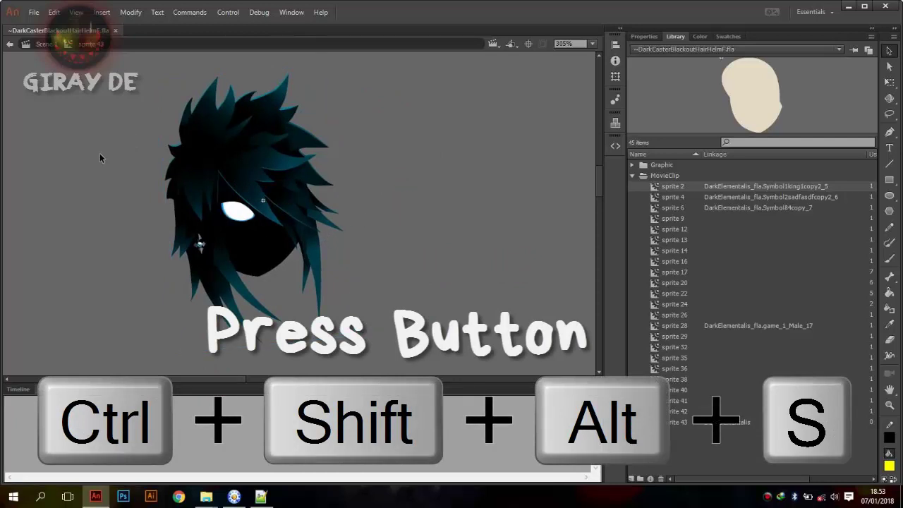
# Start exporting the document as an SWF movie into the DarkCasterBlackoutHairHelmF folder on the Desktop
pyautogui.hotkey('ctrl', 'shift', 'alt', 's')
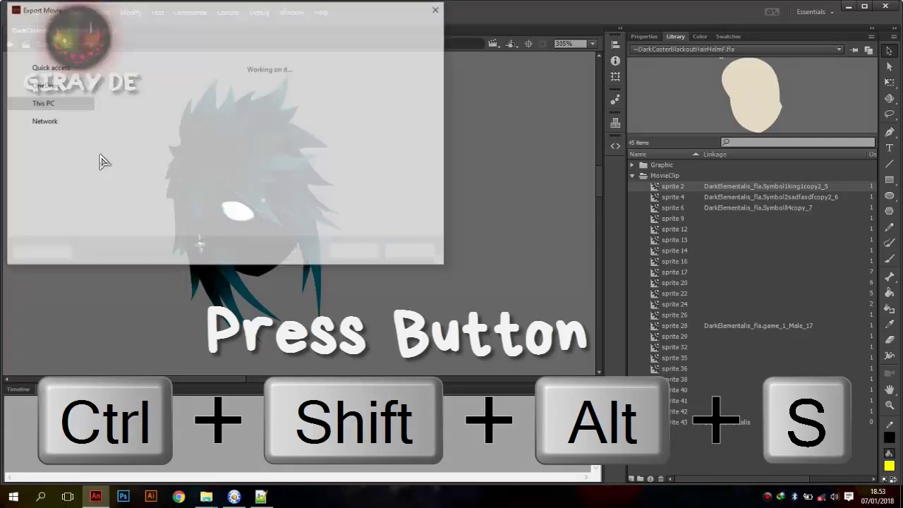
pyautogui.moveTo(189, 11); pyautogui.dragTo(412, 33)
pyautogui.click(358, 112)
pyautogui.doubleClick(358, 112)
pyautogui.click(357, 192)
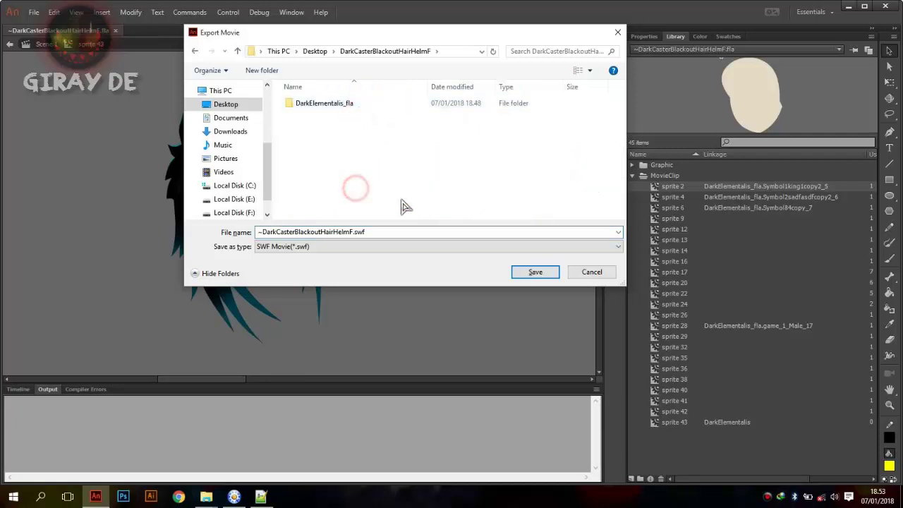
# Set the file name of the exported SWF movie to DarkElementalis
pyautogui.doubleClick(367, 231)
pyautogui.write('DarkElementalis_fla')
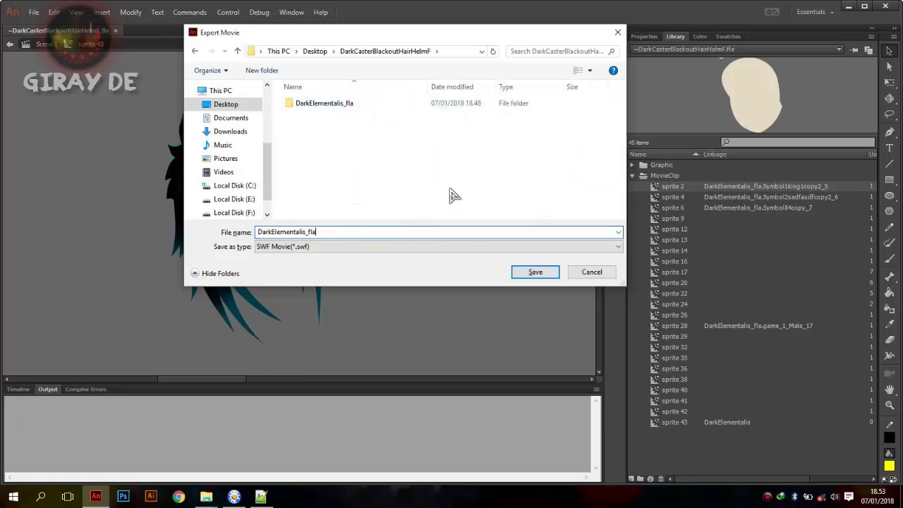
pyautogui.press('BackSpace')
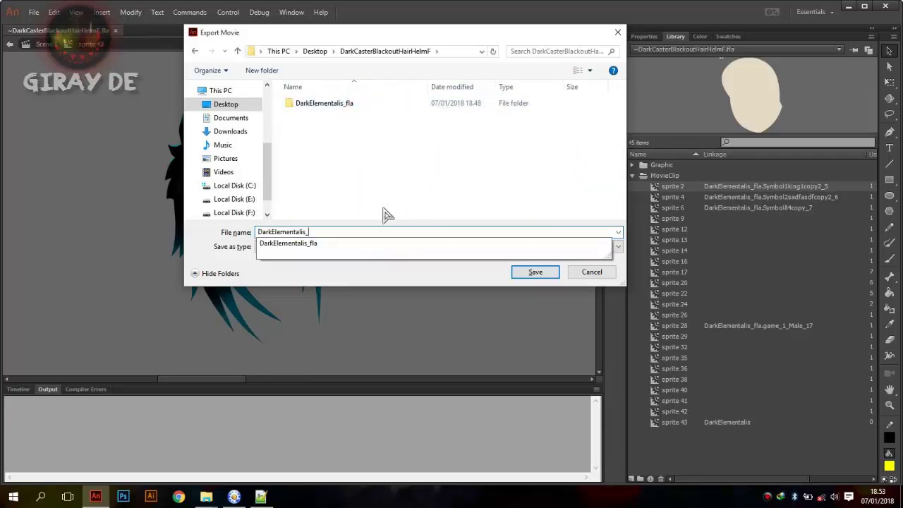
pyautogui.press('BackSpace')
pyautogui.click(383, 210)
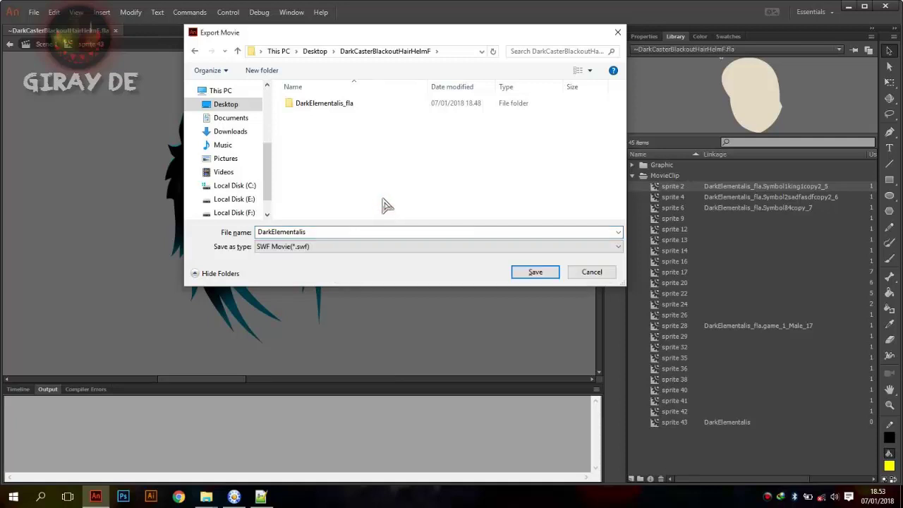
# Save the SWF export and return to the DarkCasterBlackoutHairHelmF folder in File Explorer
pyautogui.click(535, 272)
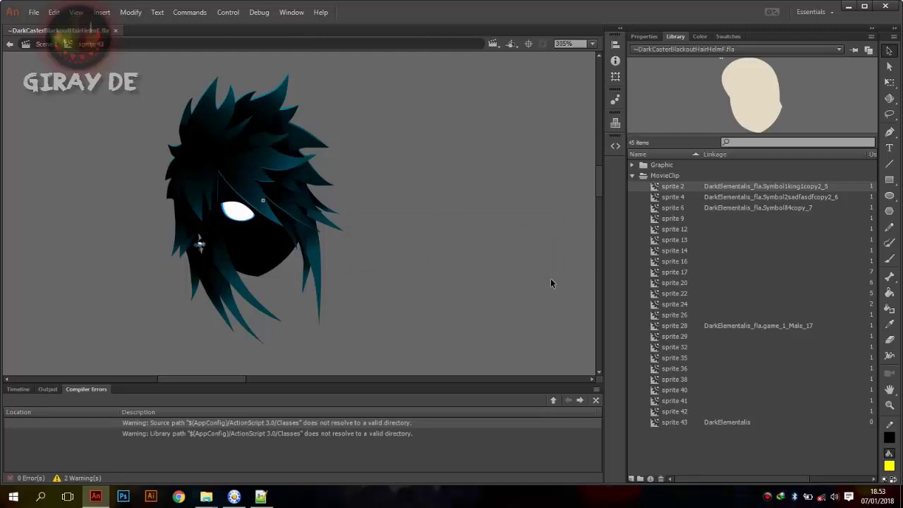
pyautogui.click(846, 6)
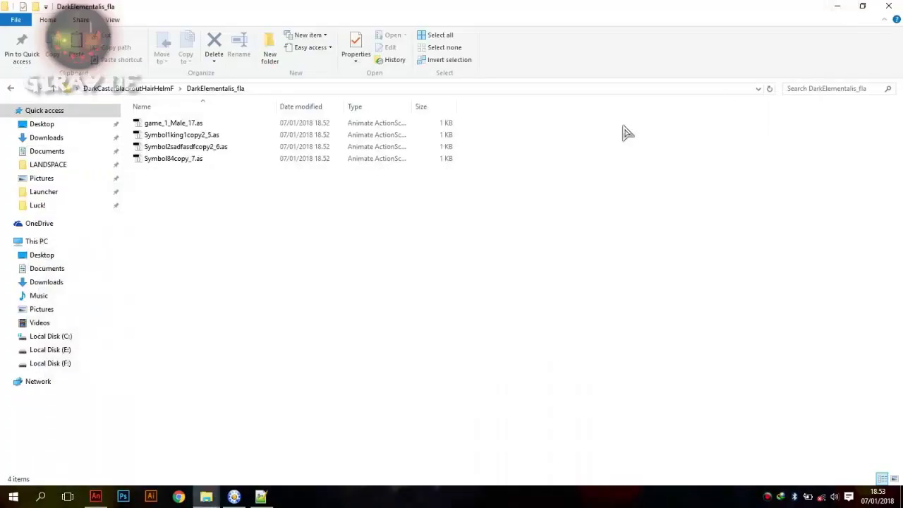
pyautogui.click(154, 88)
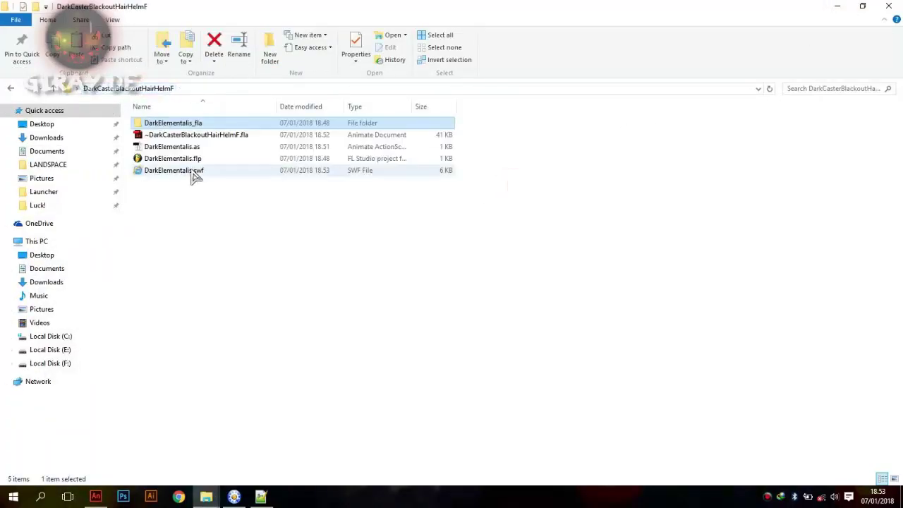
# Check the project files and preview DarkElementalis.swf in Internet Explorer, allowing its blocked content, and close the preview
pyautogui.click(183, 146)
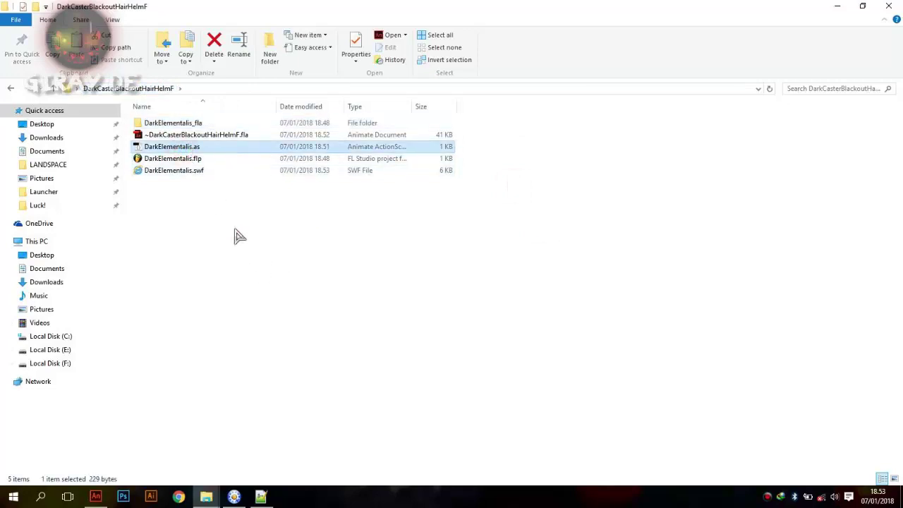
pyautogui.click(181, 135)
pyautogui.click(171, 160)
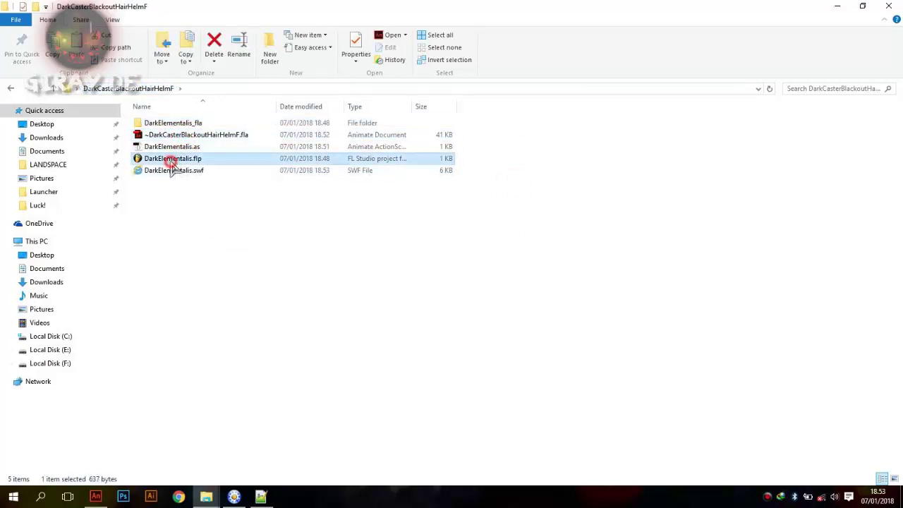
pyautogui.doubleClick(173, 172)
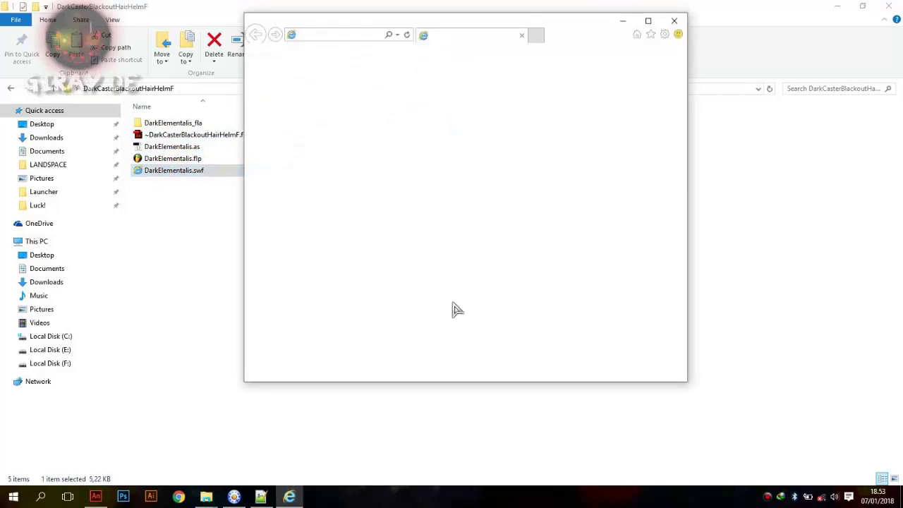
pyautogui.click(568, 371)
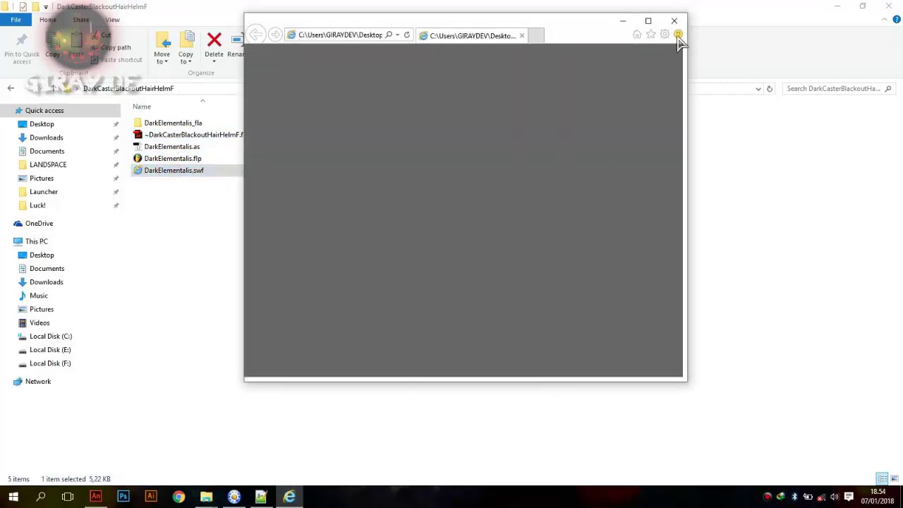
pyautogui.click(674, 20)
# Copy DarkElementalis.swf and start the Apache and MySQL servers in UniServer Zero XI
pyautogui.moveTo(202, 191); pyautogui.dragTo(193, 174)
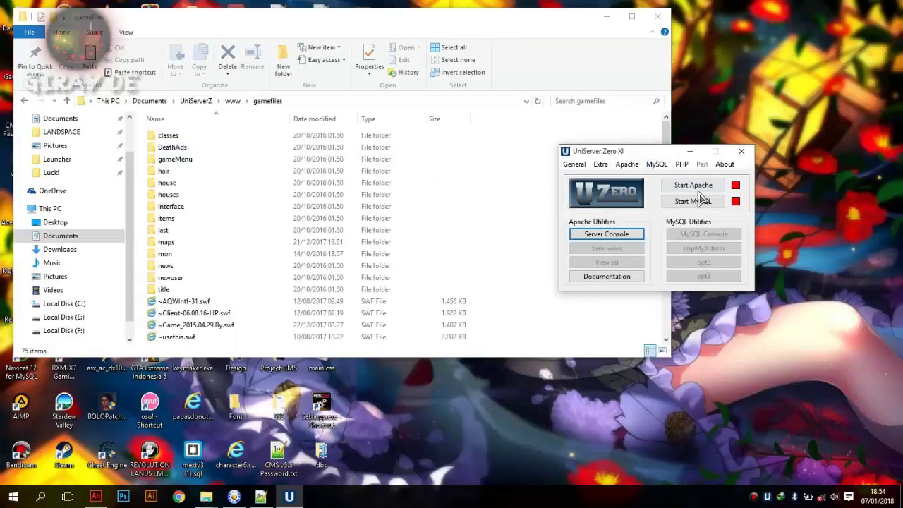
pyautogui.click(695, 186)
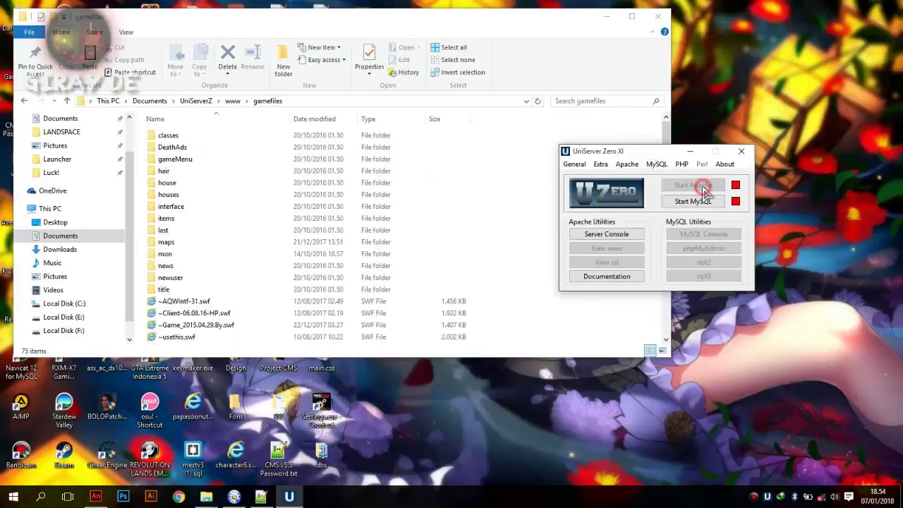
pyautogui.click(698, 200)
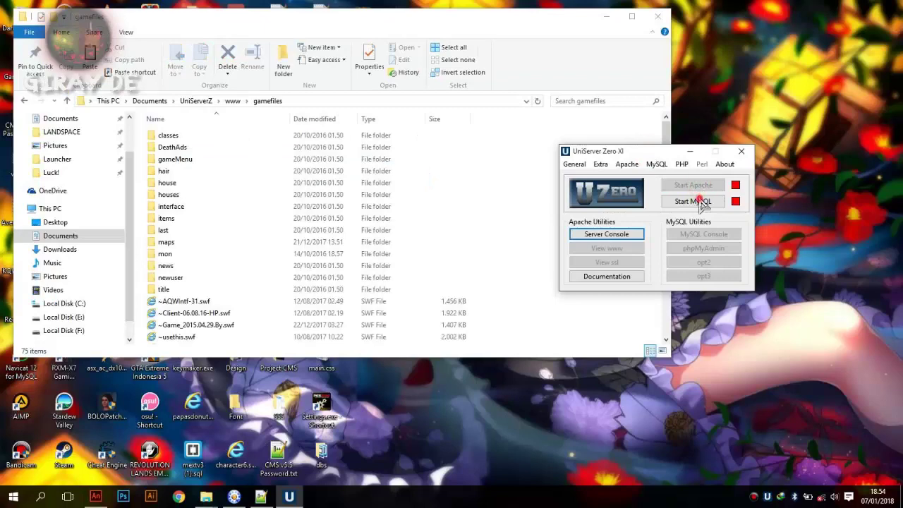
# Paste DarkElementalis.swf into the items\helms folder inside the UniServerZ gamefiles directory
pyautogui.click(495, 197)
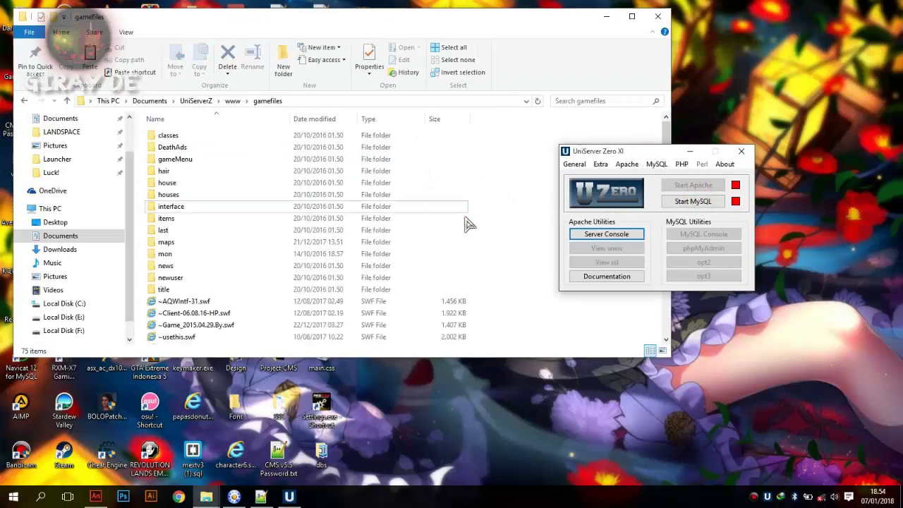
pyautogui.doubleClick(167, 220)
pyautogui.click(173, 234)
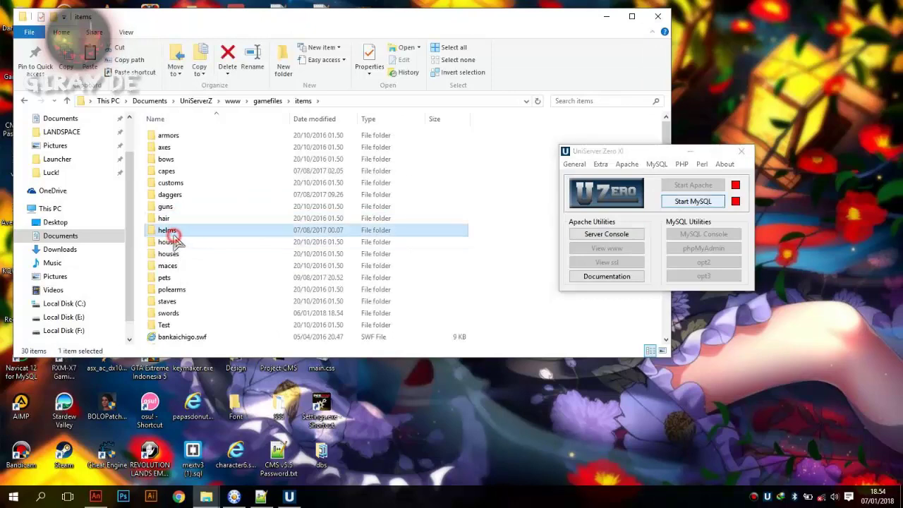
pyautogui.doubleClick(174, 234)
pyautogui.click(625, 157)
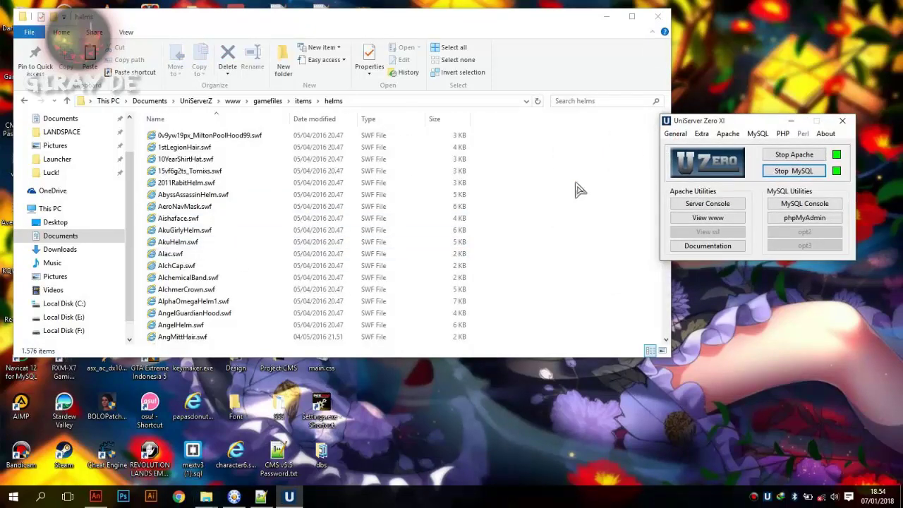
pyautogui.click(538, 247)
pyautogui.hotkey('ctrl', 'v')
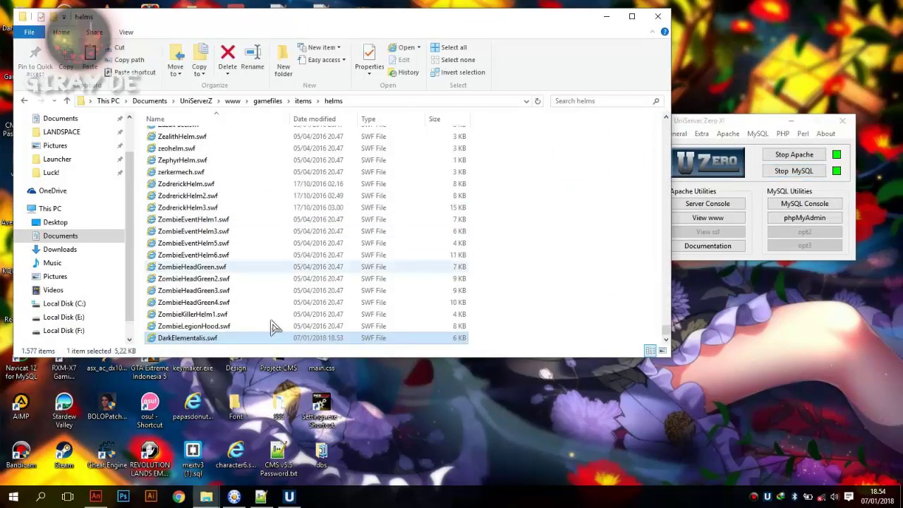
pyautogui.click(569, 261)
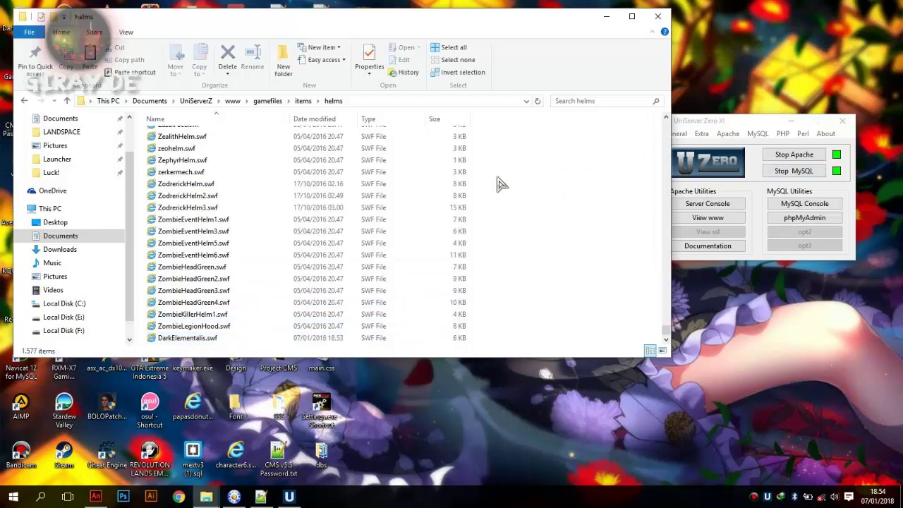
# Switch to Navicat Premium, connect to Server and open the meh_items table of the kqw database
pyautogui.click(733, 133)
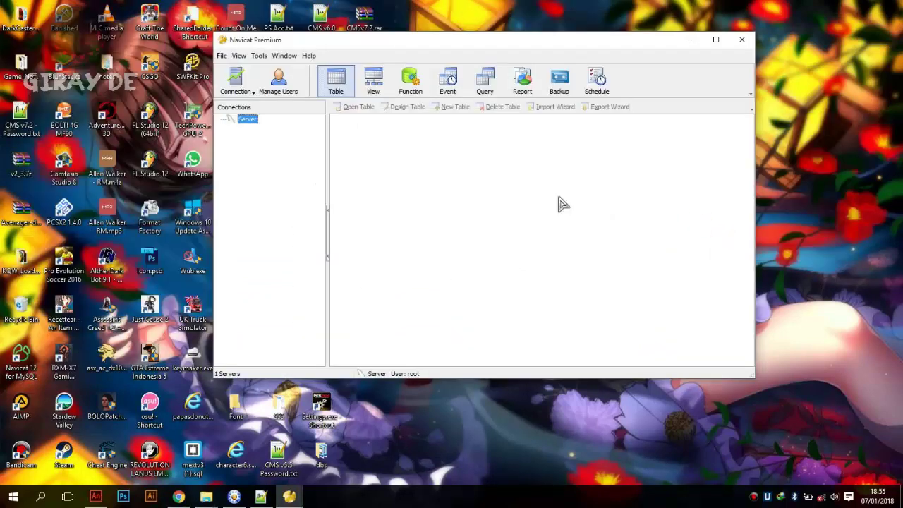
pyautogui.doubleClick(248, 120)
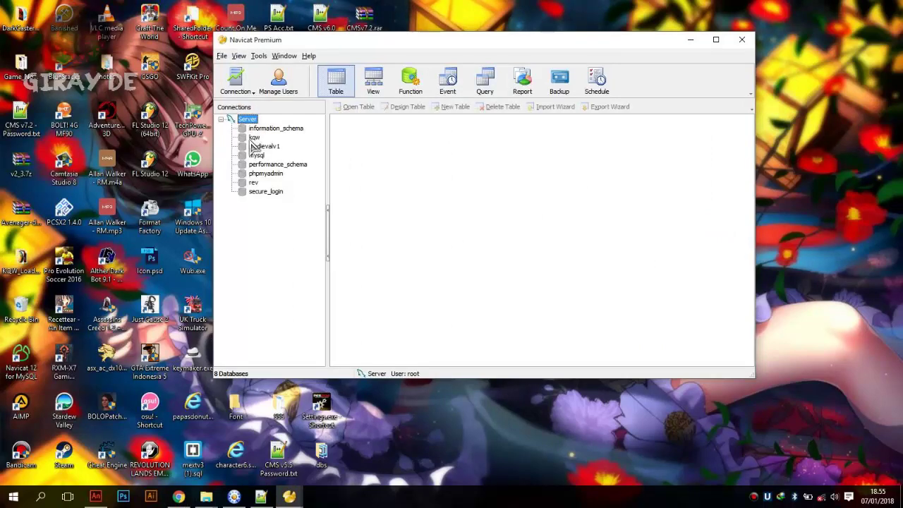
pyautogui.click(252, 137)
pyautogui.doubleClick(253, 137)
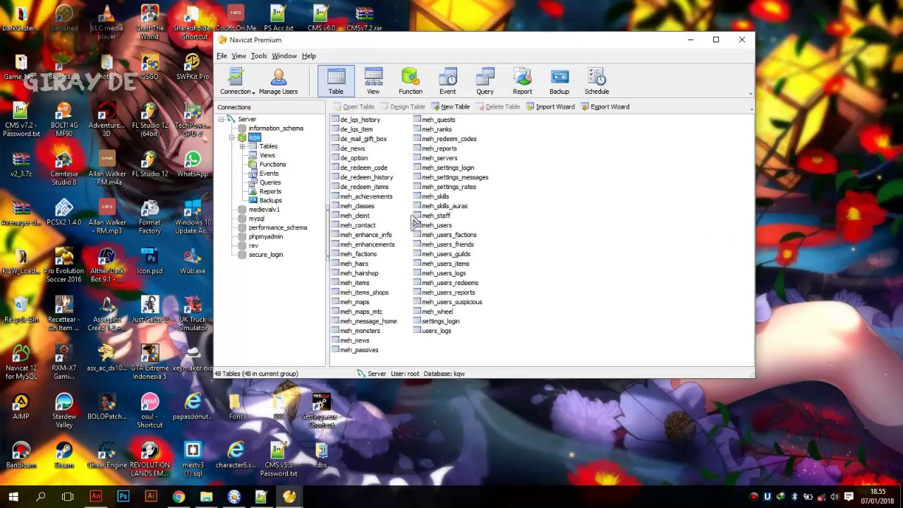
pyautogui.click(358, 283)
pyautogui.doubleClick(356, 283)
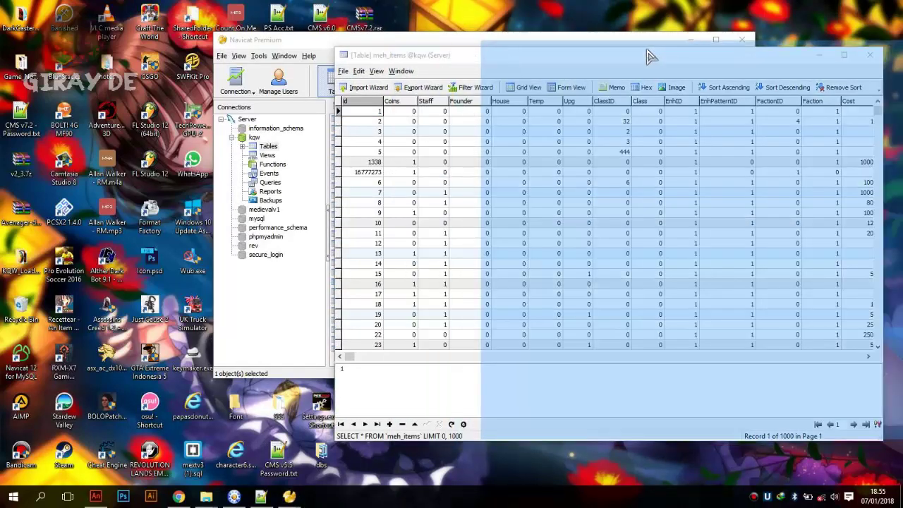
pyautogui.moveTo(500, 64); pyautogui.dragTo(459, 58)
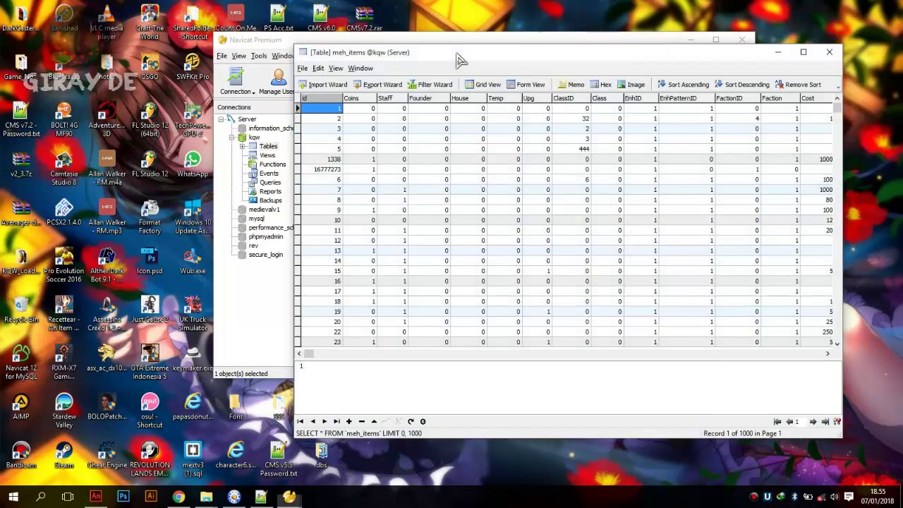
# Add a record at the end of meh_items with id 19282644 and Coins 1, and refresh the table
pyautogui.click(825, 422)
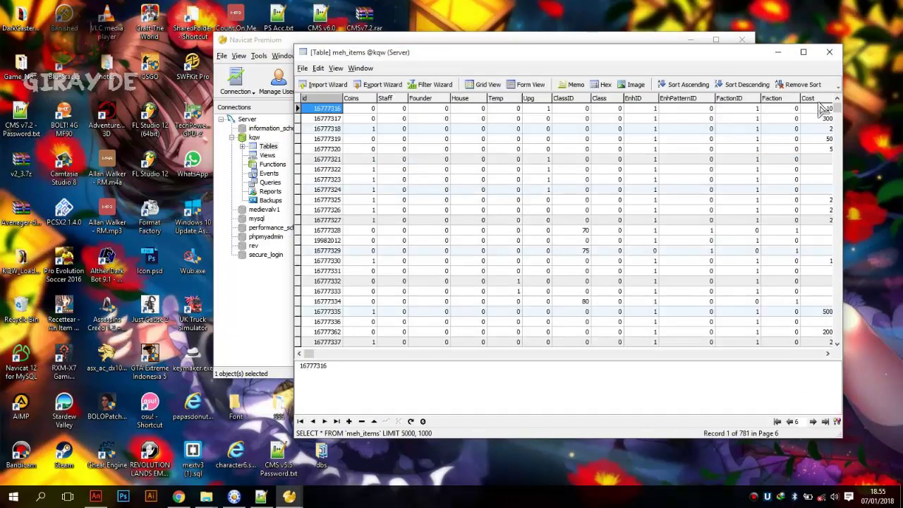
pyautogui.hotkey('ctrl', 'End')
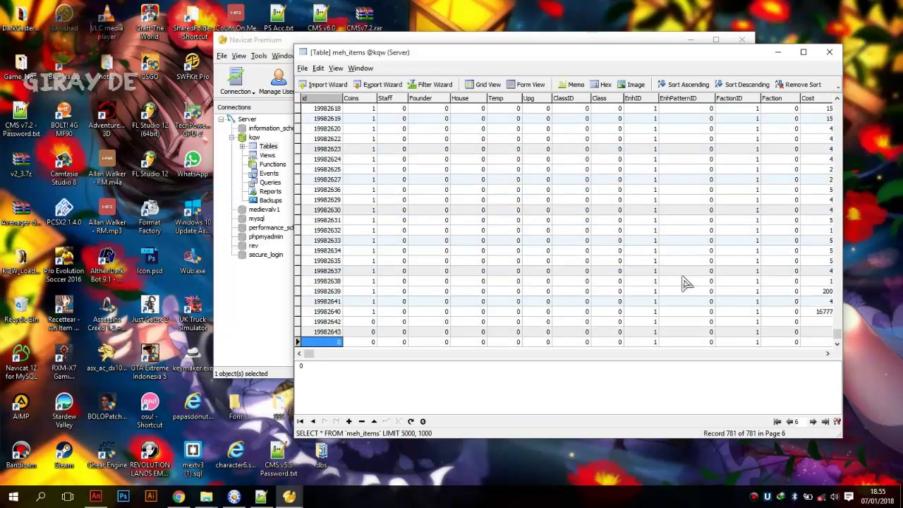
pyautogui.press('Down')
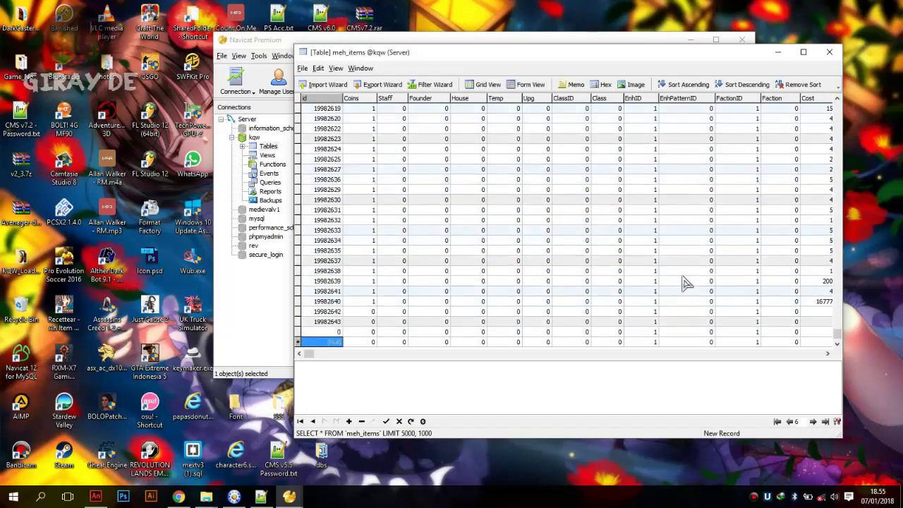
pyautogui.write('19282644')
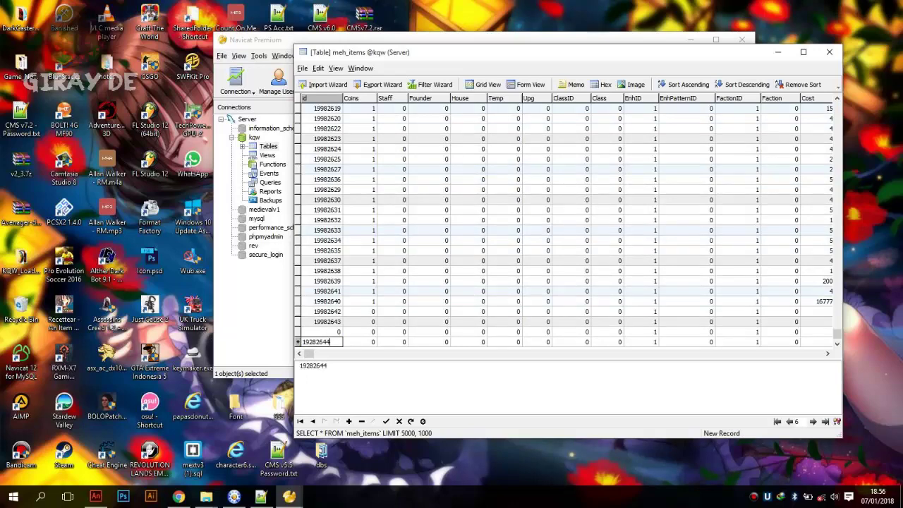
pyautogui.press('Tab')
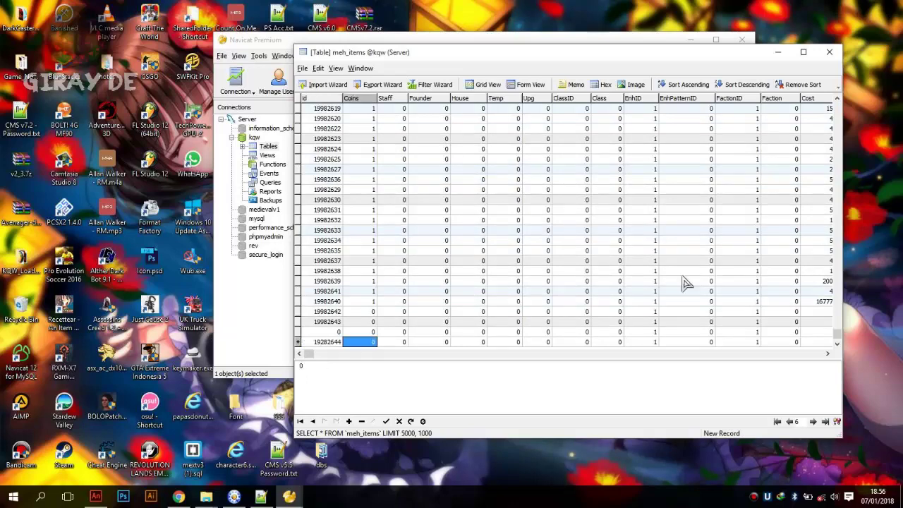
pyautogui.write('1')
pyautogui.press('Tab')
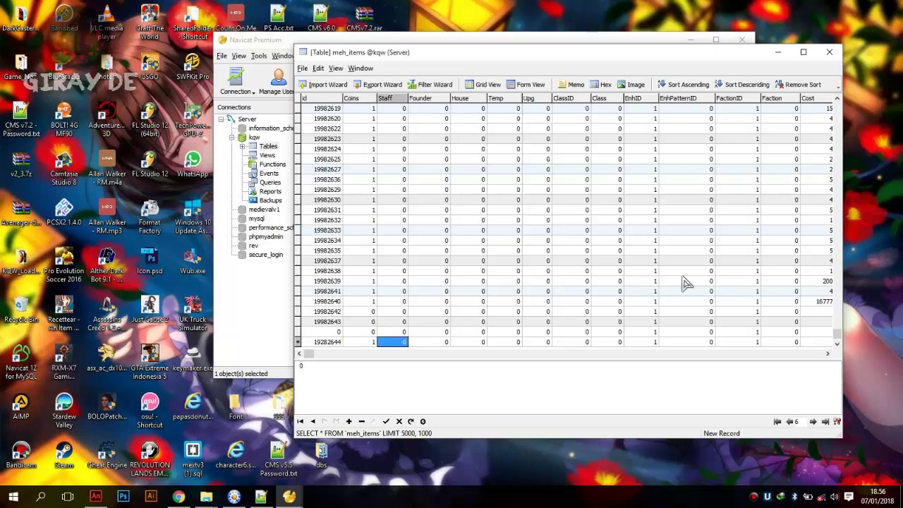
pyautogui.press('Up')
pyautogui.rightClick(684, 282)
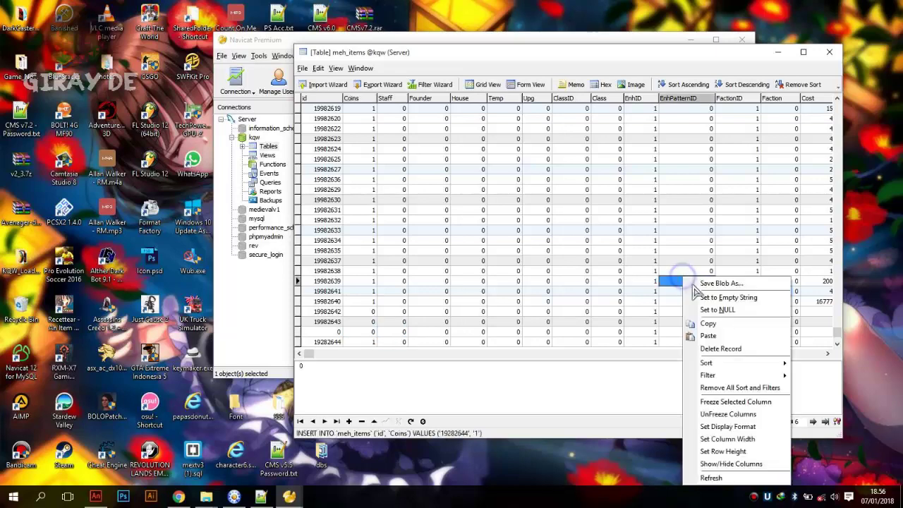
pyautogui.click(713, 477)
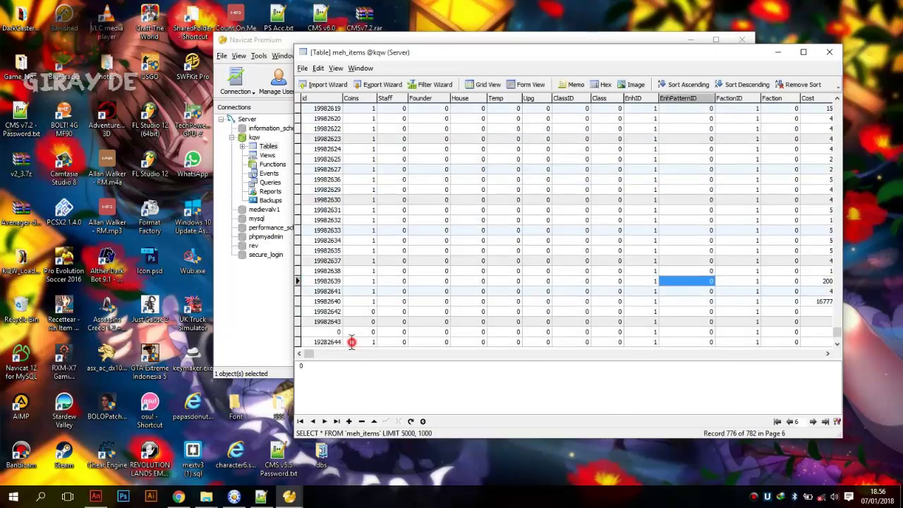
# Set the Type of record 19282644 to Helm
pyautogui.click(424, 342)
pyautogui.press('Tab')
pyautogui.press('Tab')
pyautogui.press('Tab')
pyautogui.press('Tab')
pyautogui.press('Tab')
pyautogui.press('Tab')
pyautogui.press('Tab')
pyautogui.press('Tab')
pyautogui.press('Tab')
pyautogui.press('Tab')
pyautogui.press('Tab')
pyautogui.press('Tab')
pyautogui.press('Tab')
pyautogui.press('Tab')
pyautogui.press('Tab')
pyautogui.press('Tab')
pyautogui.press('Tab')
pyautogui.press('Tab')
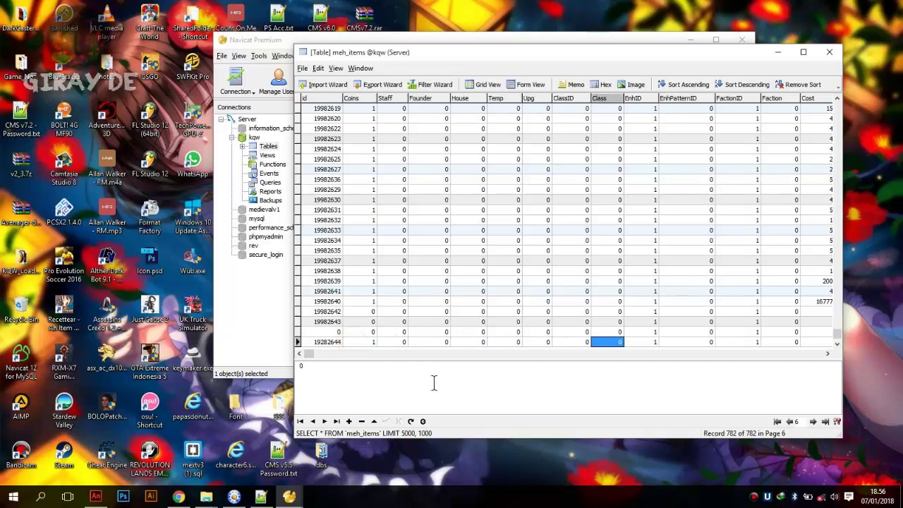
pyautogui.press('Tab')
pyautogui.press('Tab')
pyautogui.press('Tab')
pyautogui.press('Tab')
pyautogui.press('Tab')
pyautogui.press('Tab')
pyautogui.press('Tab')
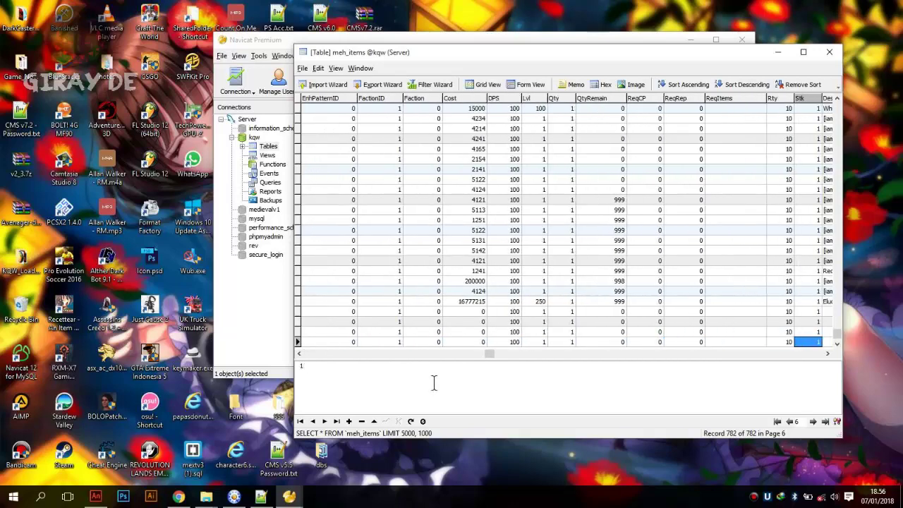
pyautogui.press('Left')
pyautogui.press('Left')
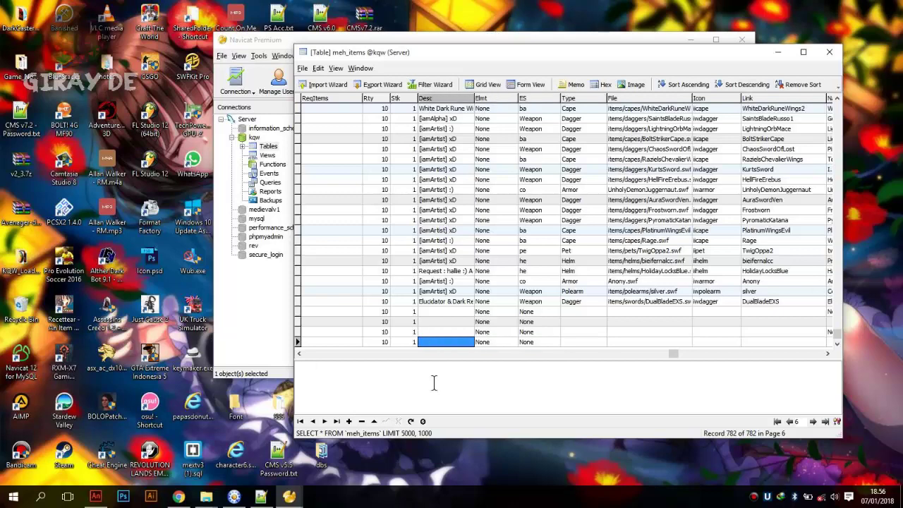
pyautogui.press('Right')
pyautogui.press('Right')
pyautogui.press('Right')
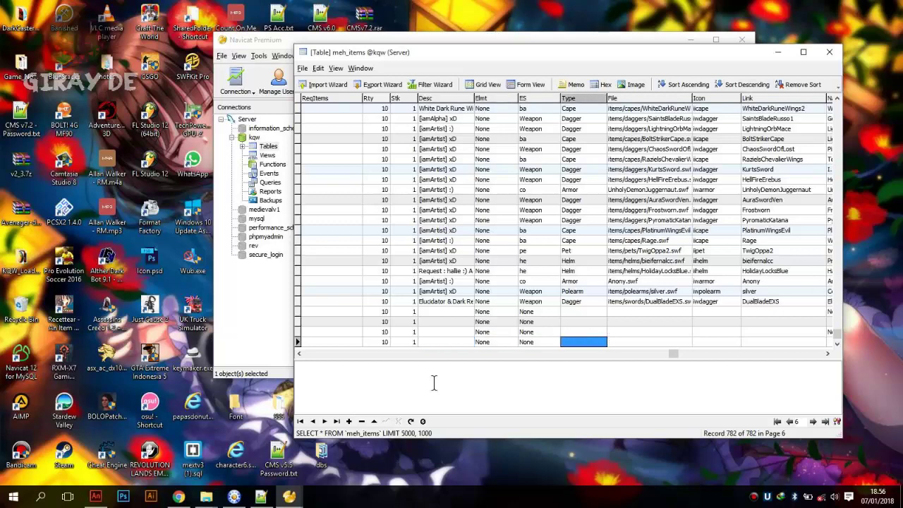
pyautogui.write('Hel')
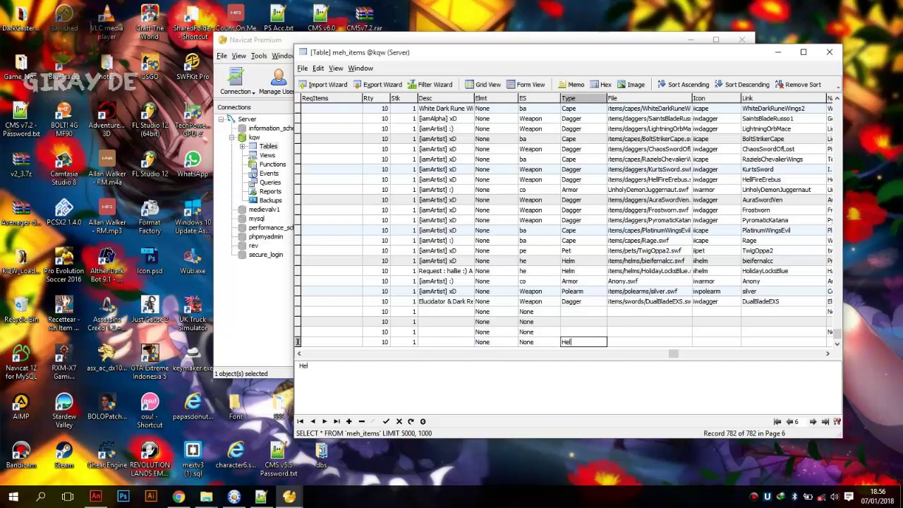
pyautogui.write('m')
# Start the File path of record 19282644 with items/helms/, following the folder pattern of the existing helm records
pyautogui.press('Tab')
pyautogui.press('Tab')
pyautogui.press('Left')
pyautogui.write('it')
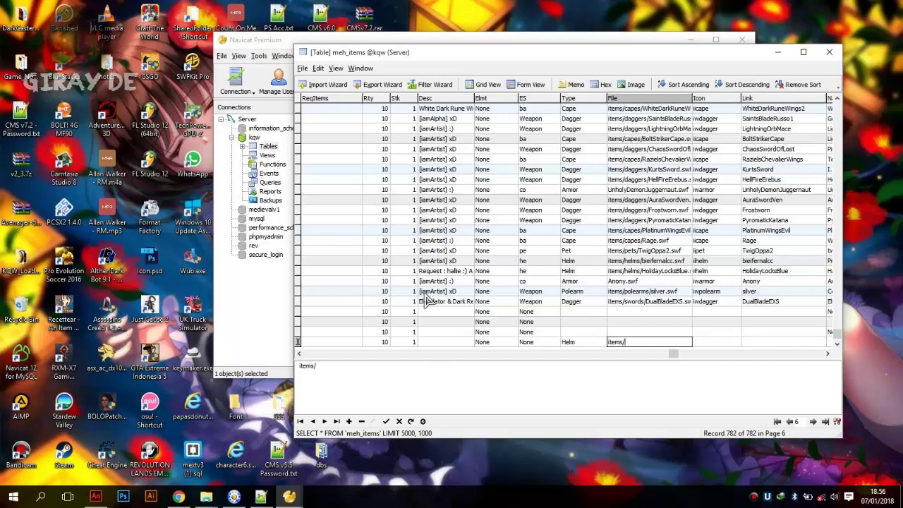
pyautogui.click(670, 272)
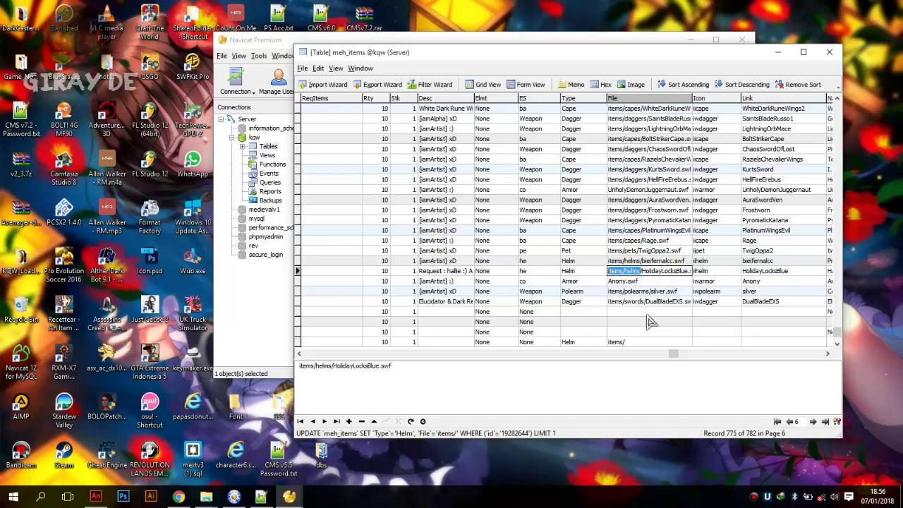
pyautogui.click(647, 342)
pyautogui.press('End')
pyautogui.write('helms')
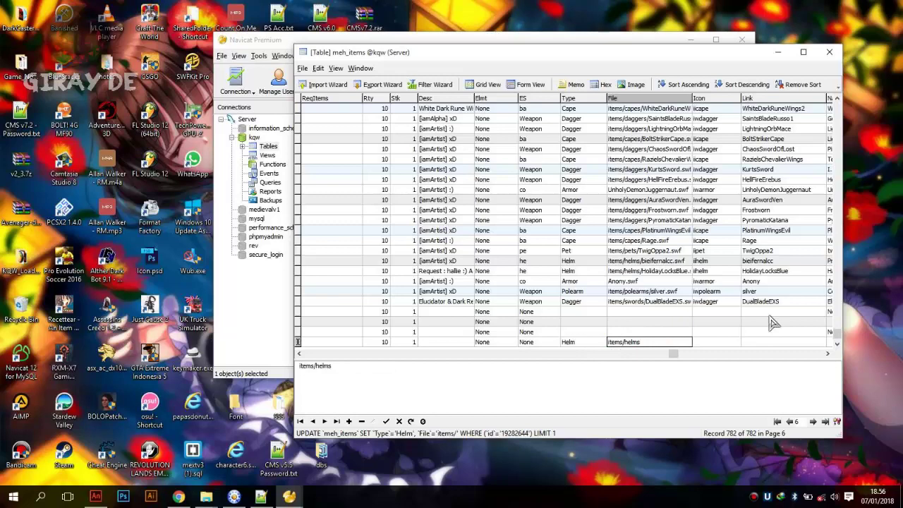
# Copy the DarkElementalis SWF's base name from File Explorer and complete the record's File value as items/helms/DarkElementalis.swf in Navicat
pyautogui.moveTo(206, 495)
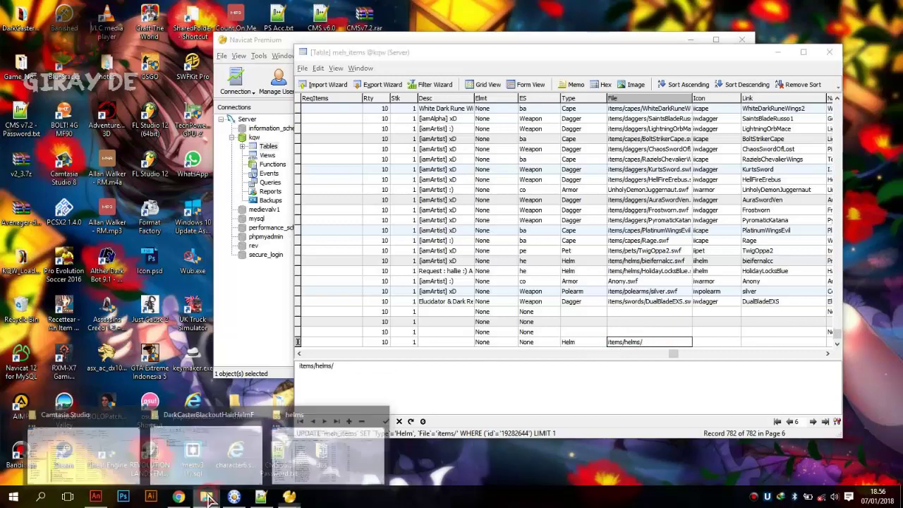
pyautogui.click(226, 459)
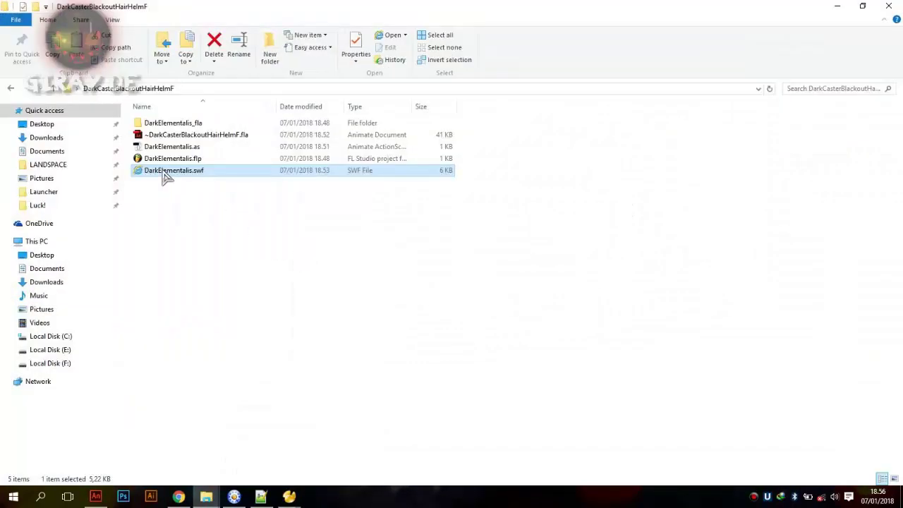
pyautogui.rightClick(163, 170)
pyautogui.click(243, 461)
pyautogui.hotkey('ctrl', 'c')
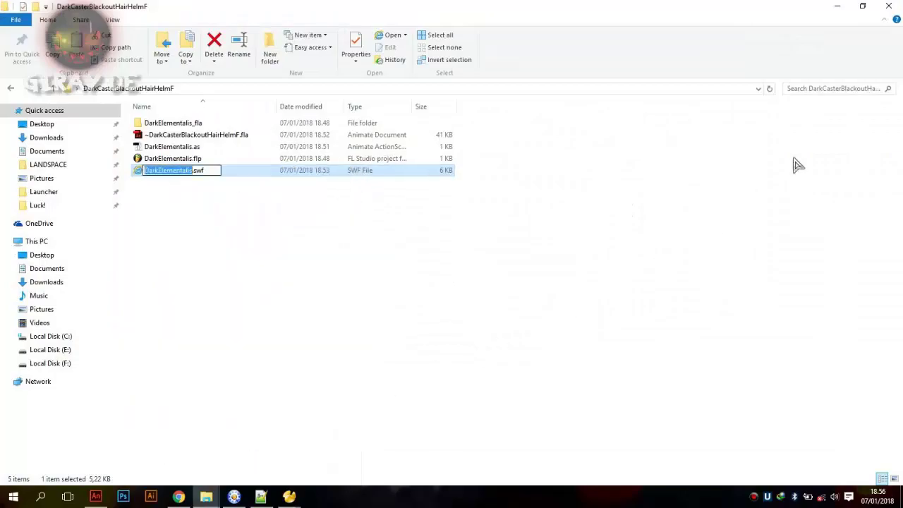
pyautogui.click(839, 7)
pyautogui.hotkey('ctrl', 'v')
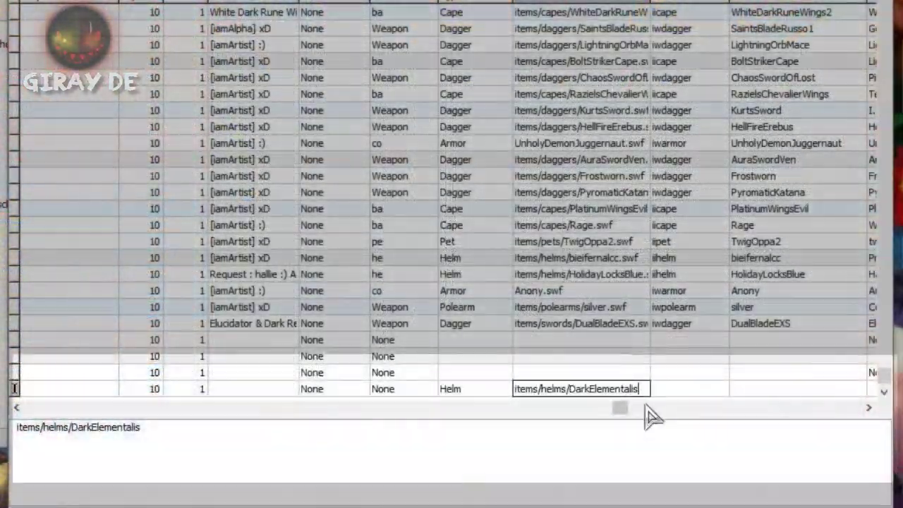
pyautogui.write('.swd')
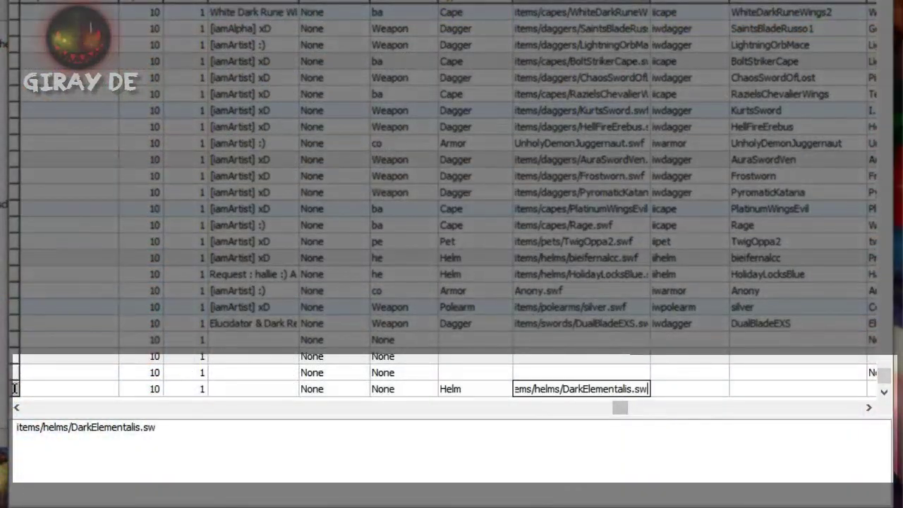
# Set the new helm record's Icon to iihelm and its Link to DarkElementalis
pyautogui.click(716, 384)
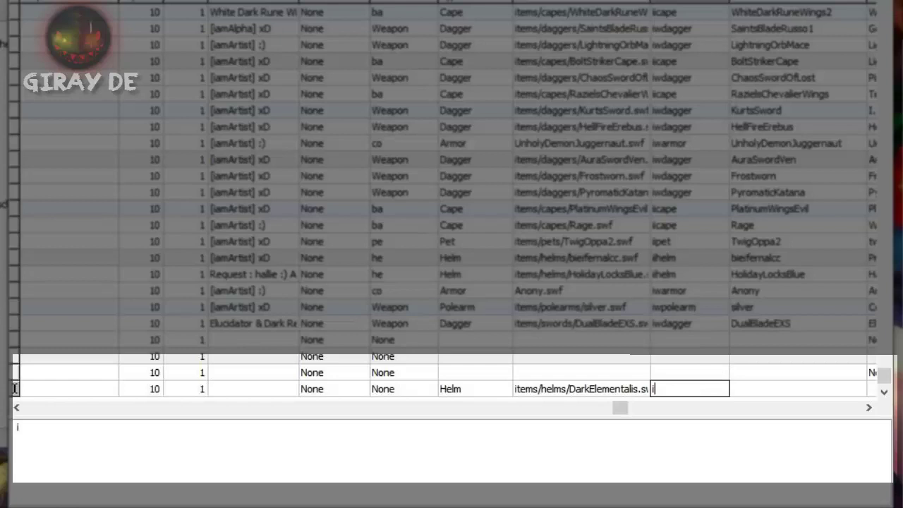
pyautogui.write('iihelm')
pyautogui.press('Tab')
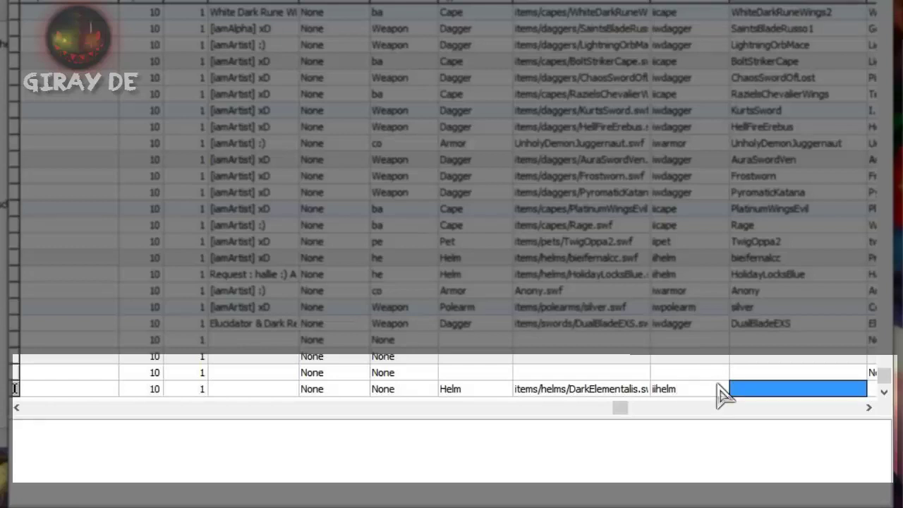
pyautogui.hotkey('ctrl', 'v')
pyautogui.press('Tab')
# Set the new helm record's Name to Dark Elementalis, with a space between the words
pyautogui.press('Tab')
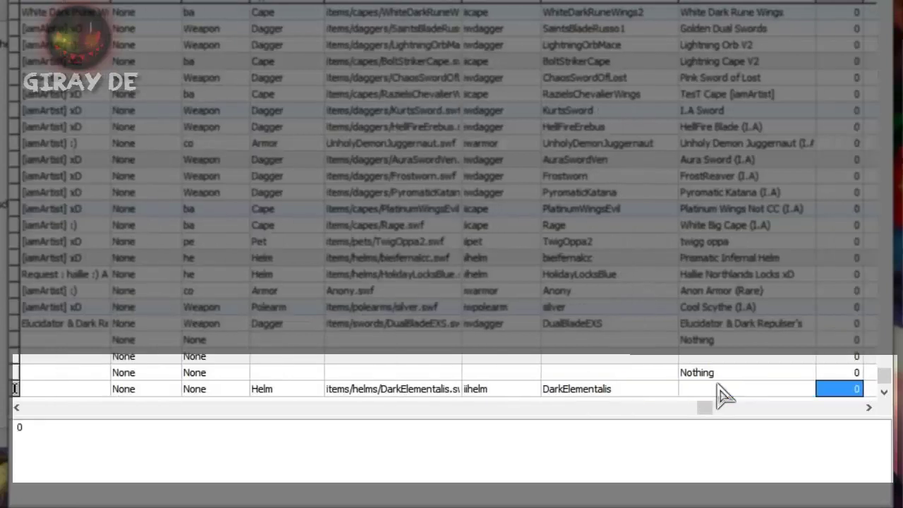
pyautogui.click(718, 388)
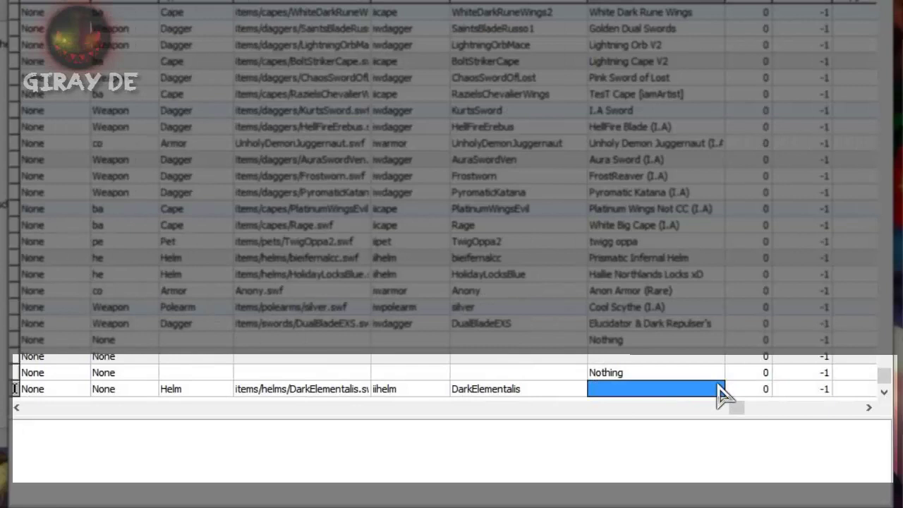
pyautogui.hotkey('ctrl', 'v')
pyautogui.click(719, 385)
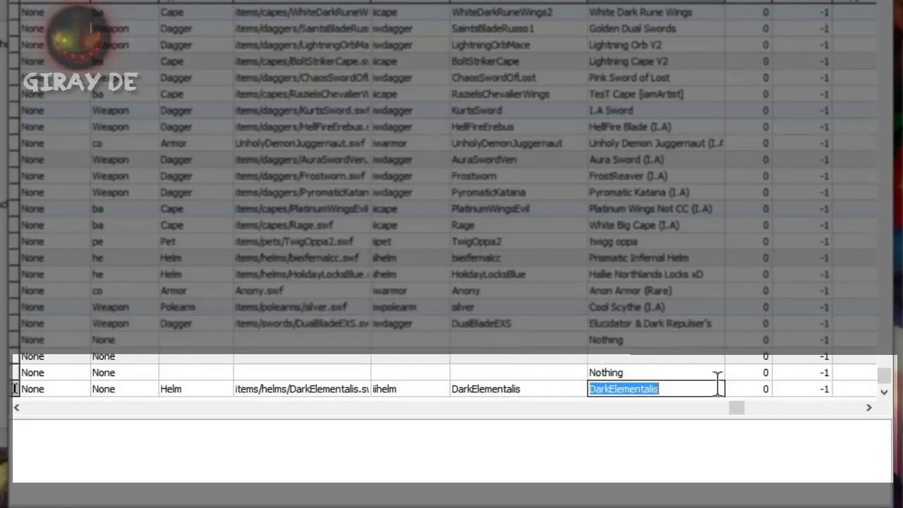
pyautogui.click(717, 383)
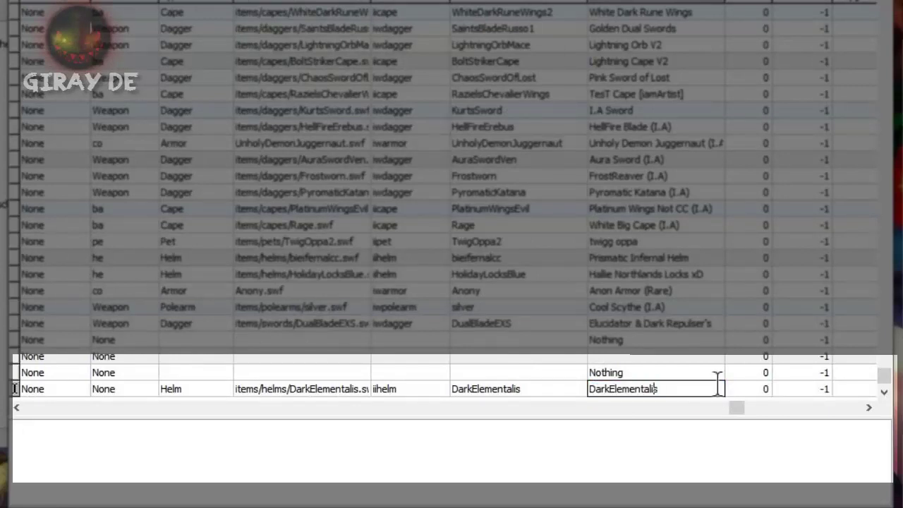
pyautogui.click(611, 388)
# Check the default values in the remaining columns after the new helm record's Name
pyautogui.press('Tab')
pyautogui.press('Tab')
pyautogui.press('Tab')
pyautogui.press('Tab')
pyautogui.press('Tab')
pyautogui.press('Left')
pyautogui.press('Left')
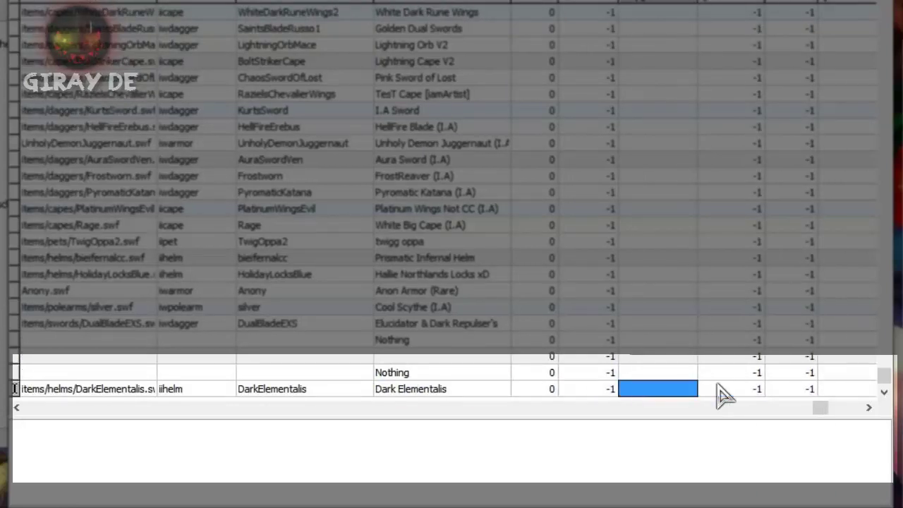
pyautogui.press('Left')
pyautogui.press('Tab')
pyautogui.press('Tab')
pyautogui.press('Tab')
pyautogui.press('Tab')
pyautogui.press('Tab')
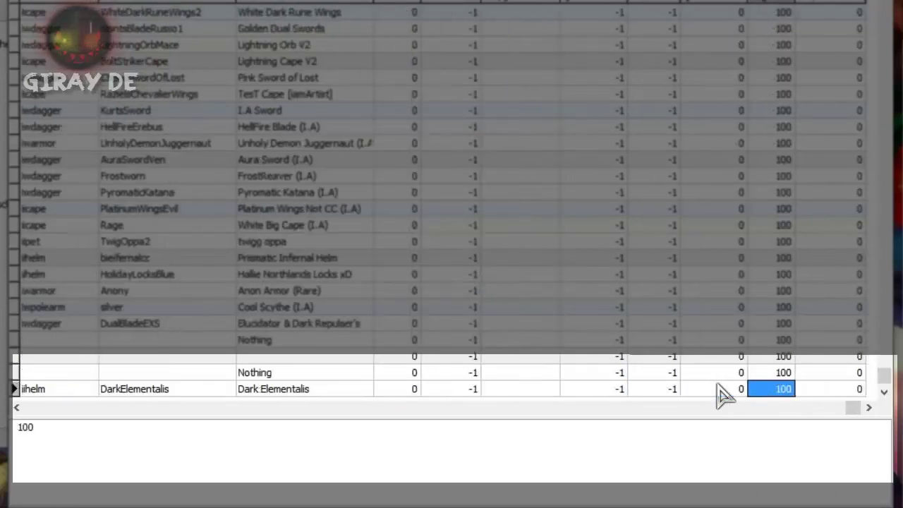
# Set the ES value of the new helm record to he
pyautogui.press('Up')
pyautogui.press('Left')
pyautogui.press('Left')
pyautogui.press('Left')
pyautogui.press('Left')
pyautogui.press('Left')
pyautogui.press('Left')
pyautogui.press('Left')
pyautogui.press('Left')
pyautogui.press('Left')
pyautogui.press('Left')
pyautogui.press('Left')
pyautogui.press('Left')
pyautogui.press('Left')
pyautogui.press('Left')
pyautogui.press('Left')
pyautogui.press('Left')
pyautogui.press('Left')
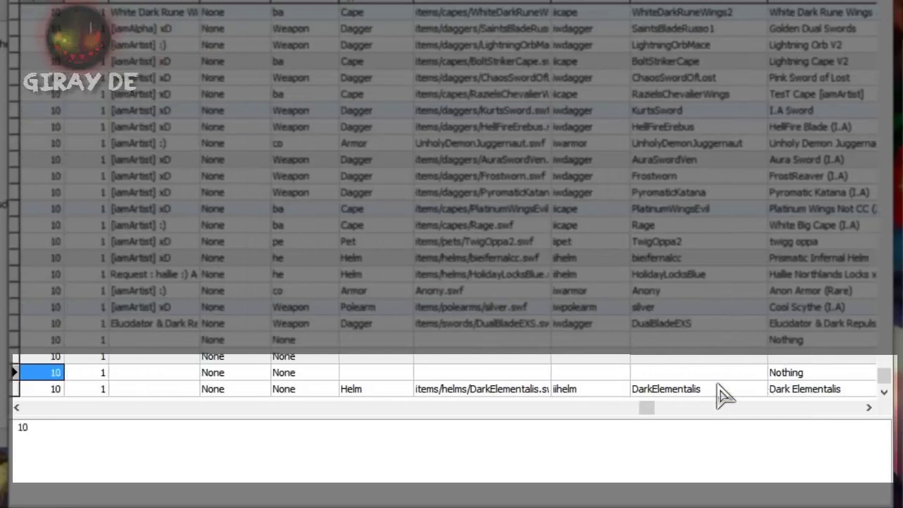
pyautogui.press('Right')
pyautogui.press('Right')
pyautogui.press('Right')
pyautogui.press('Right')
pyautogui.press('Right')
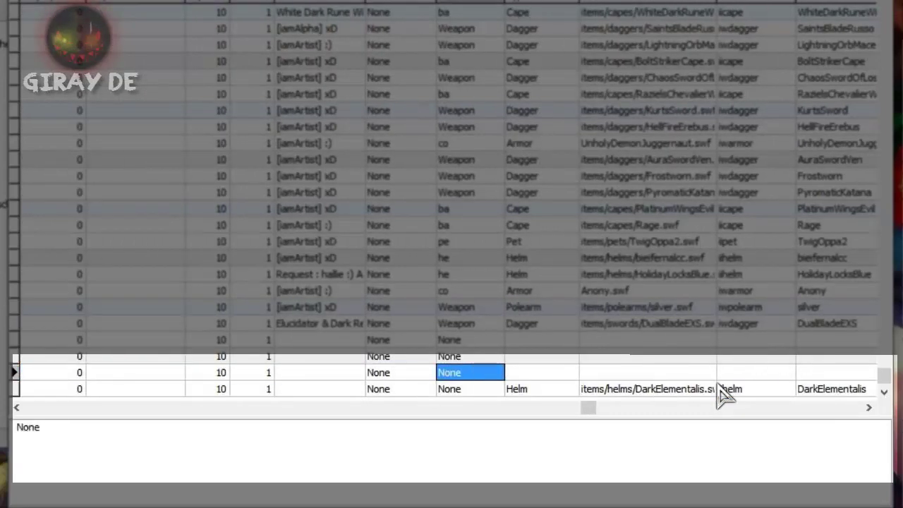
pyautogui.press('Down')
pyautogui.write('he')
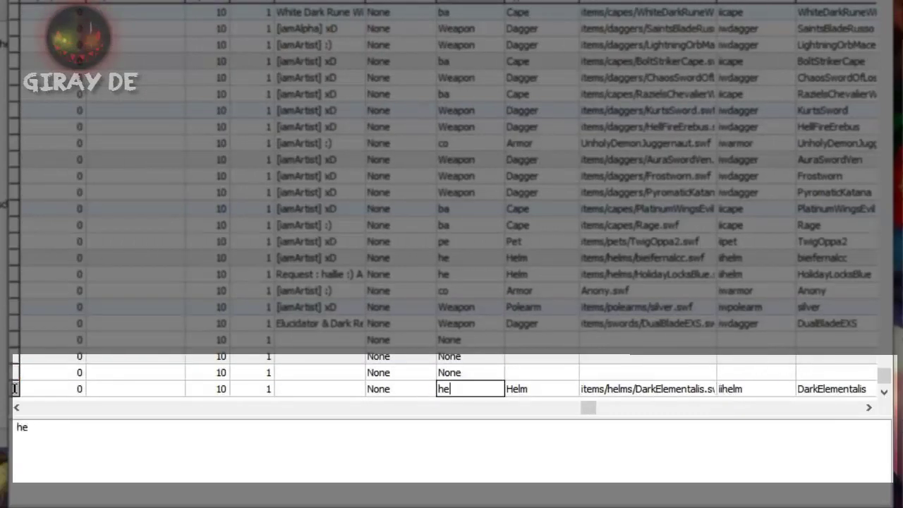
pyautogui.press('Tab')
# Set the Elmt value of the new helm record to Dark
pyautogui.press('Up')
pyautogui.press('Left')
pyautogui.press('Left')
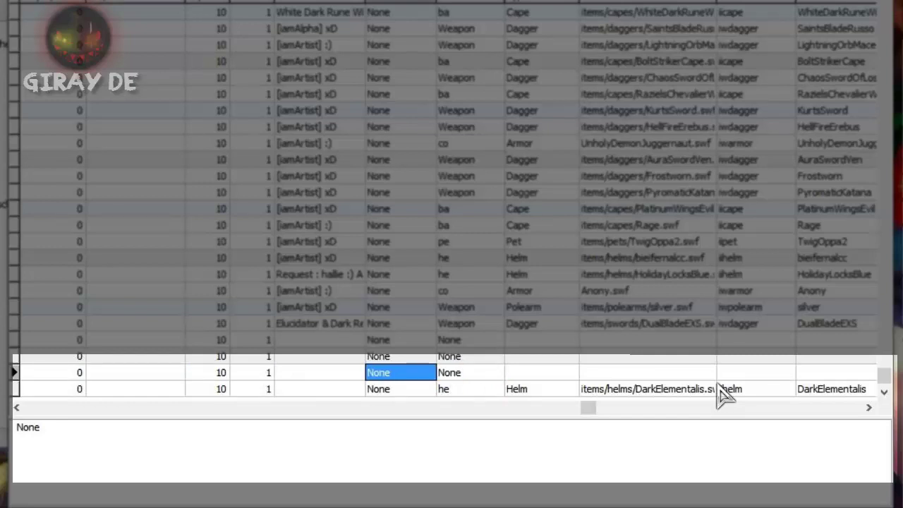
pyautogui.click(403, 389)
pyautogui.write('Dar')
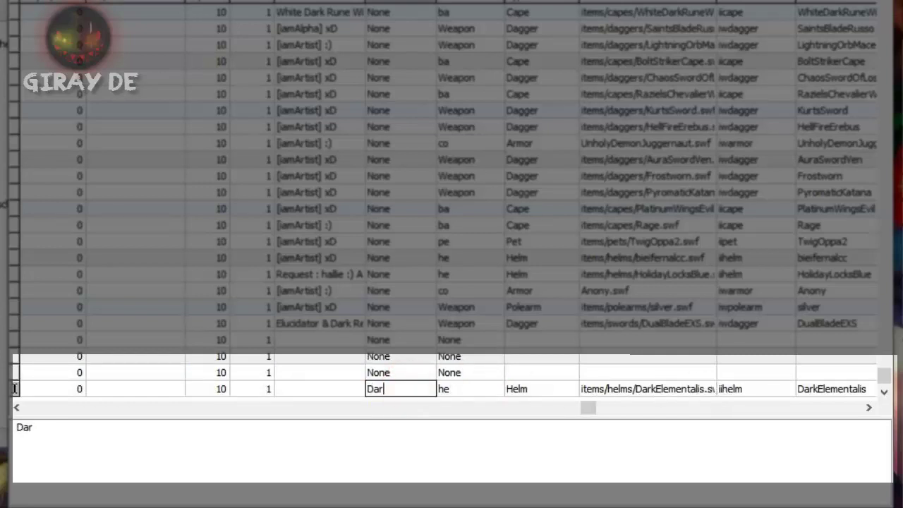
pyautogui.write('k')
pyautogui.press('Tab')
# Enter ... as the Desc of the new helm record, save the row and refresh the table
pyautogui.click(397, 367)
pyautogui.click(318, 389)
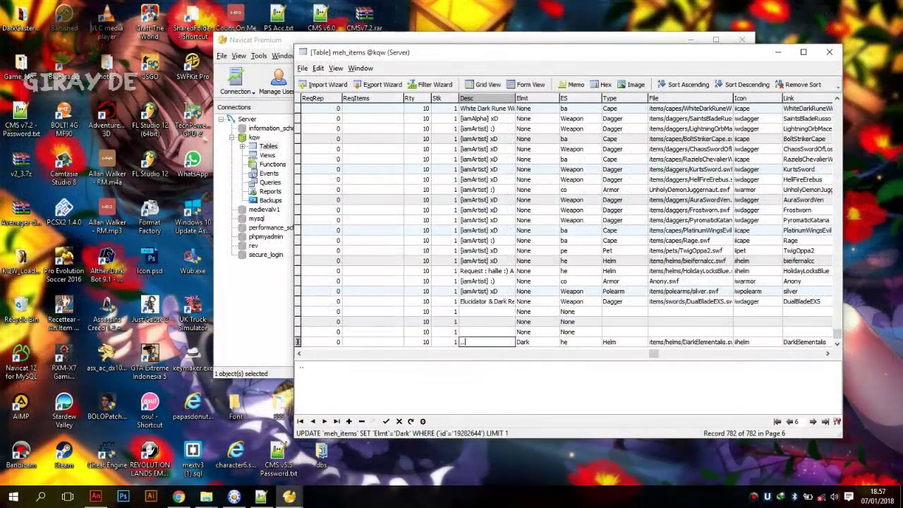
pyautogui.click(525, 341)
pyautogui.rightClick(534, 331)
pyautogui.press('Escape')
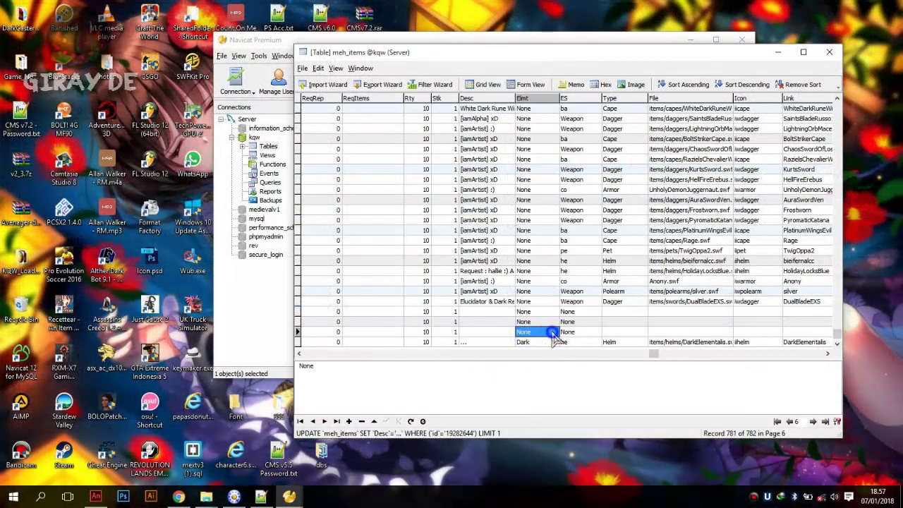
pyautogui.press('F5')
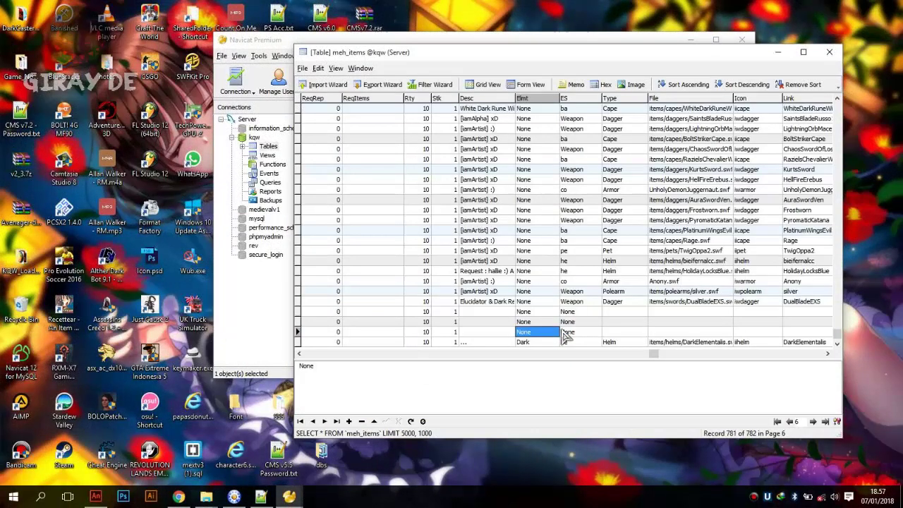
# Reopen the meh_items table, check record 19282644 on the last page, and close the table
pyautogui.click(829, 51)
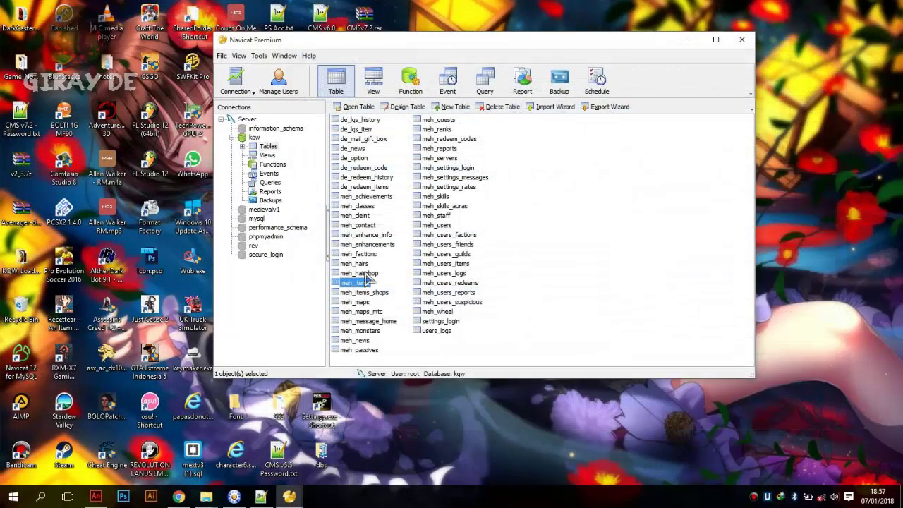
pyautogui.doubleClick(356, 283)
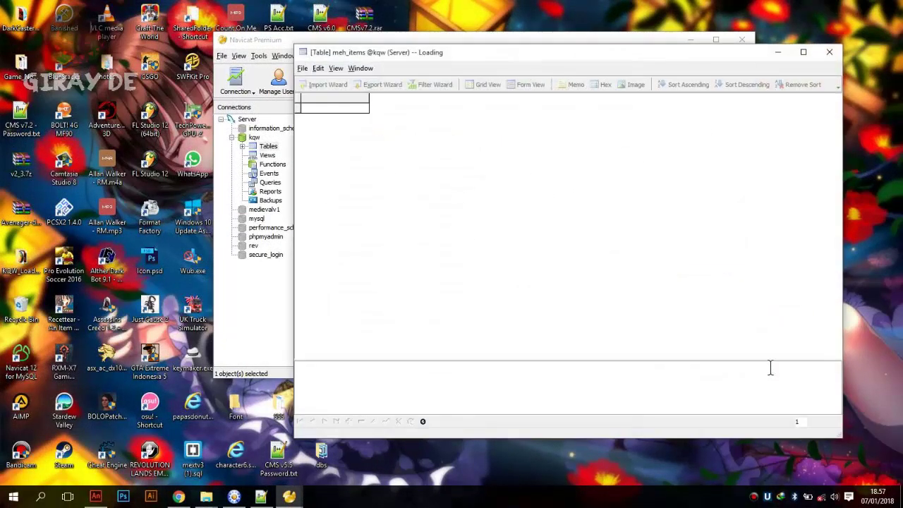
pyautogui.click(823, 422)
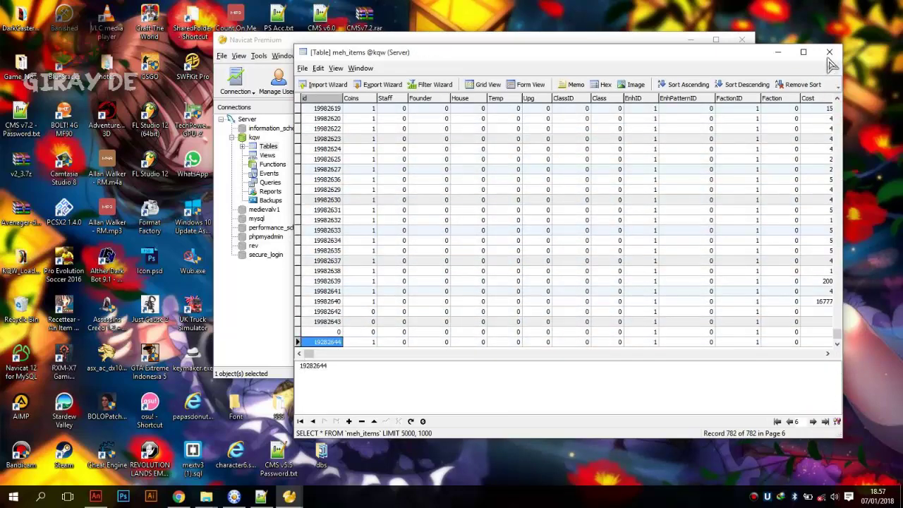
pyautogui.click(829, 54)
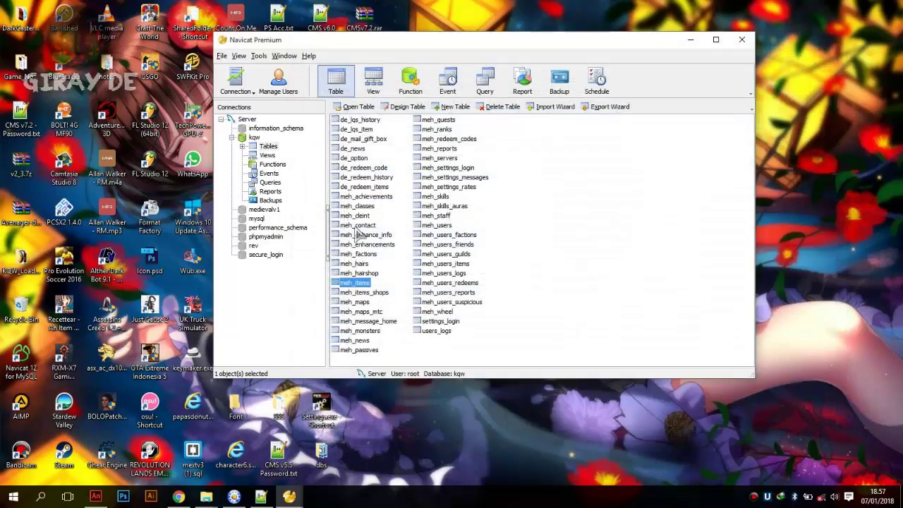
# Open the meh_items_shops table and search it for LQS up to the shop named exactly LQS
pyautogui.doubleClick(361, 292)
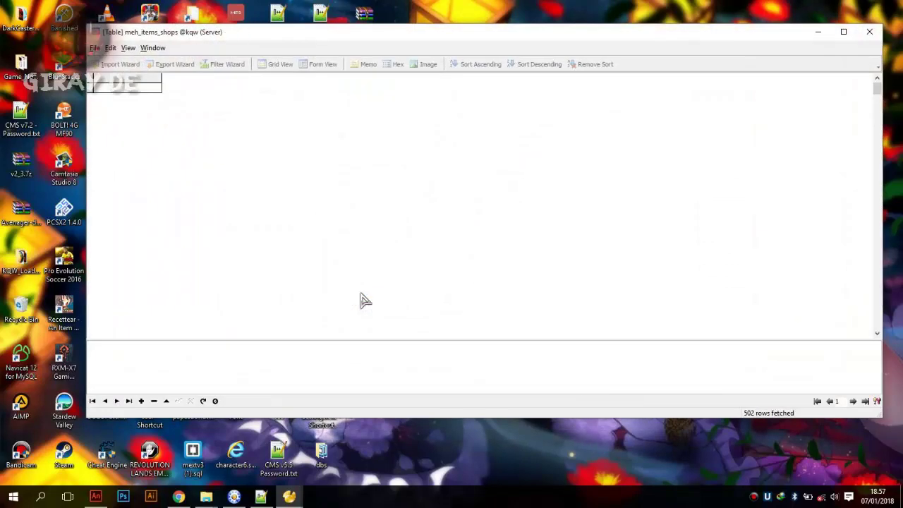
pyautogui.click(603, 263)
pyautogui.hotkey('ctrl', 'f')
pyautogui.write('LQS')
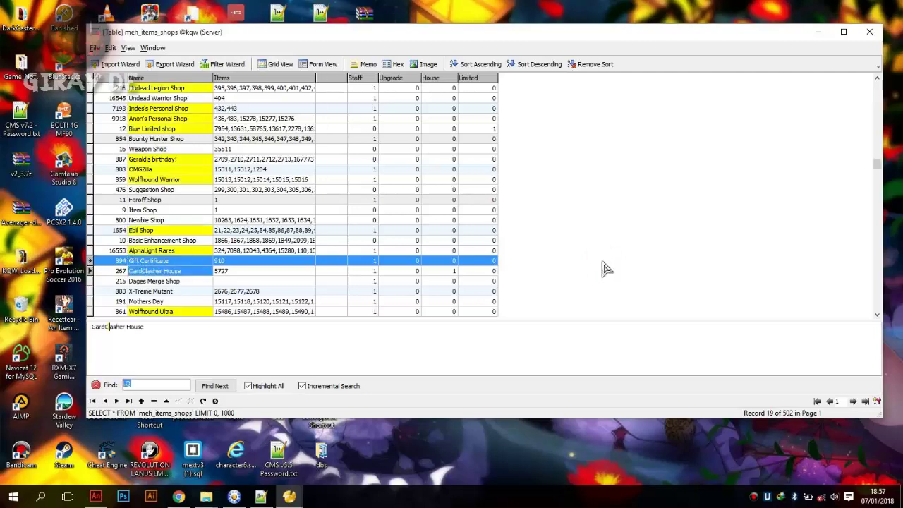
pyautogui.click(215, 386)
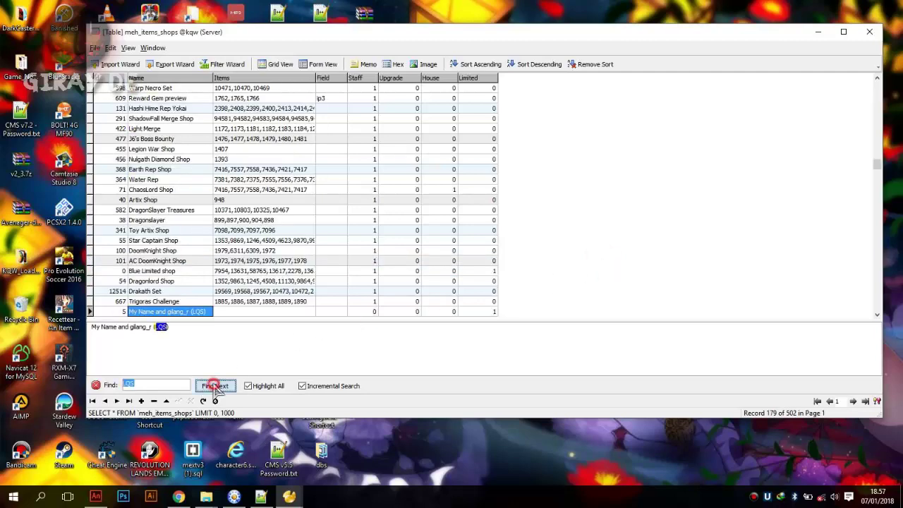
pyautogui.click(215, 386)
pyautogui.click(217, 388)
pyautogui.click(216, 388)
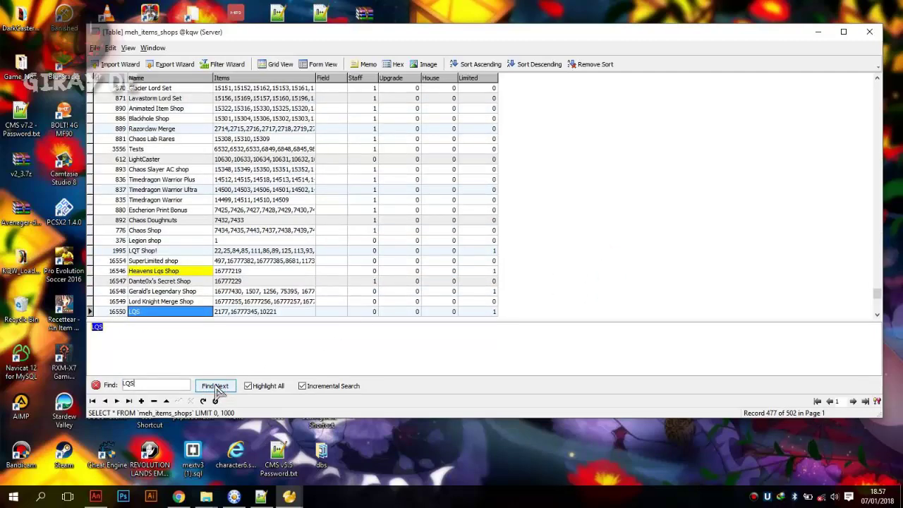
pyautogui.press('Escape')
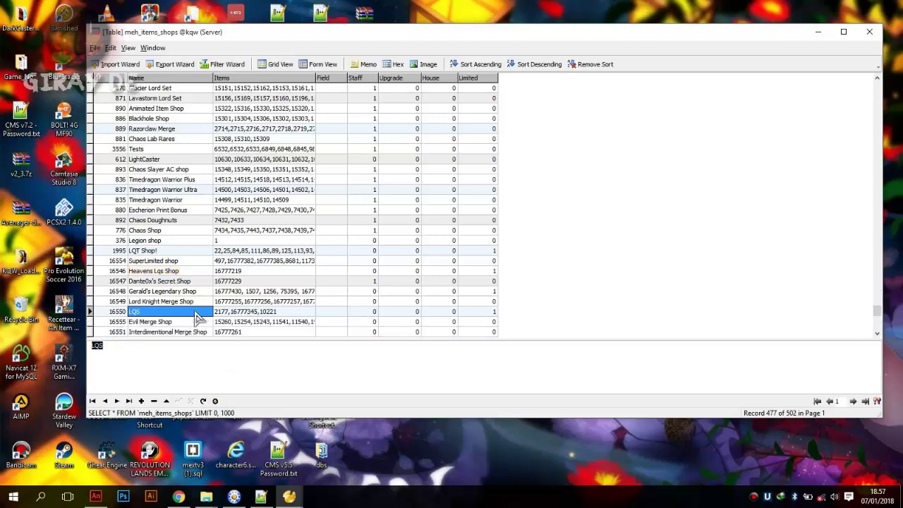
# Look through the shop records following LQS and return to the LQS record's Name
pyautogui.press('Down')
pyautogui.press('Down')
pyautogui.press('Down')
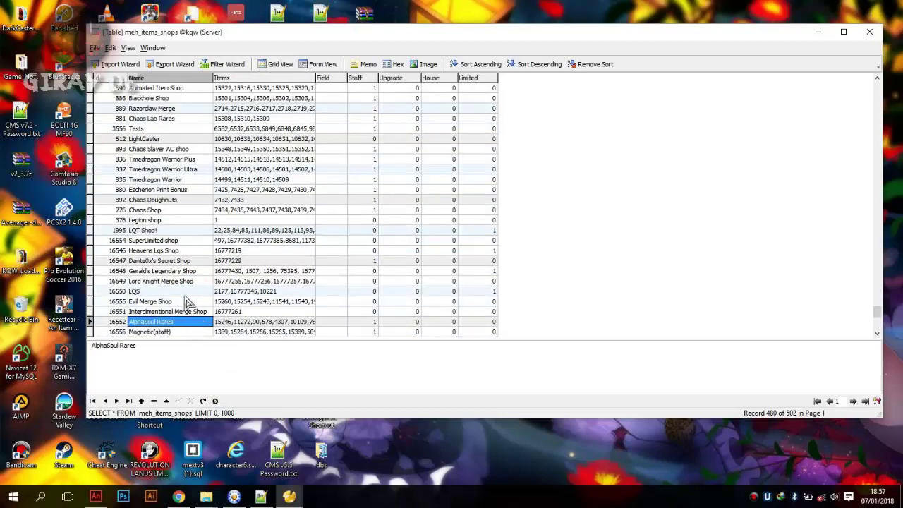
pyautogui.click(187, 302)
pyautogui.scroll(-4, 187, 302)
pyautogui.click(187, 261)
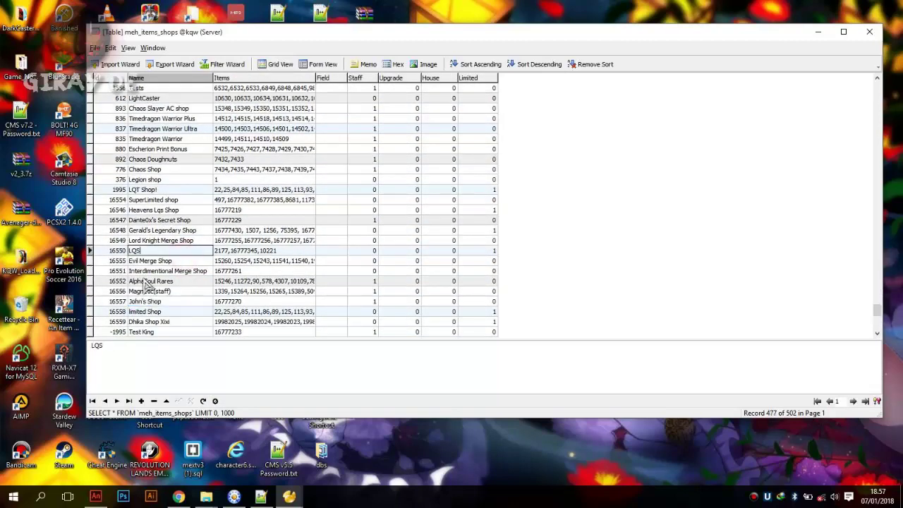
# Search the shop names for LIMITED up to the limited Shop record with id 16558
pyautogui.scroll(-5, 148, 285)
pyautogui.hotkey('ctrl', 'f')
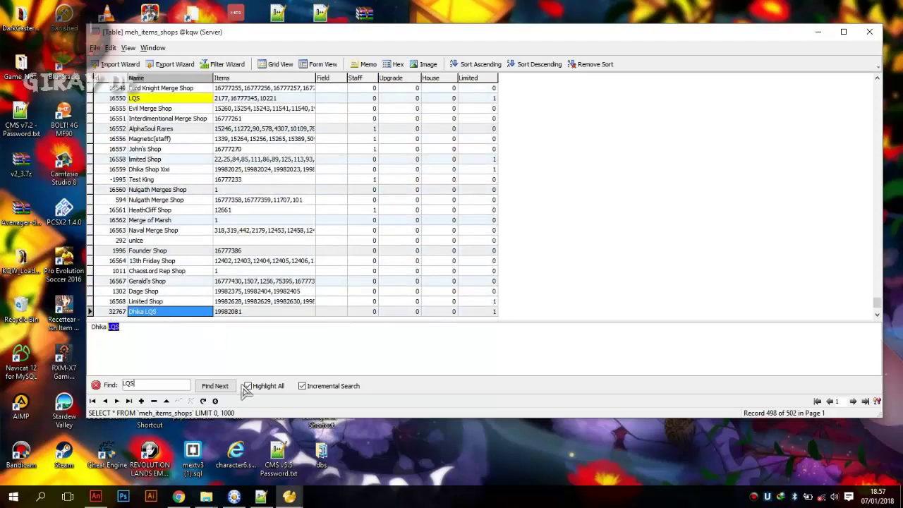
pyautogui.doubleClick(160, 384)
pyautogui.write('LIMITED')
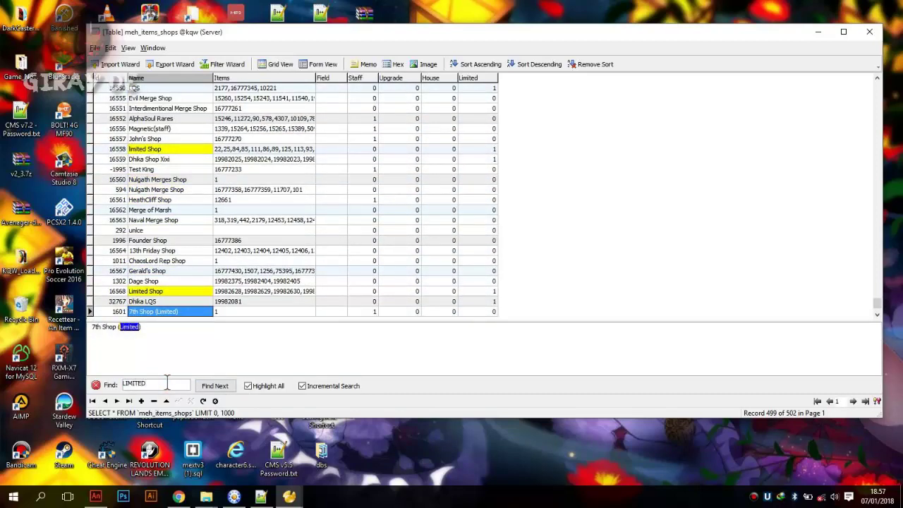
pyautogui.press('Return')
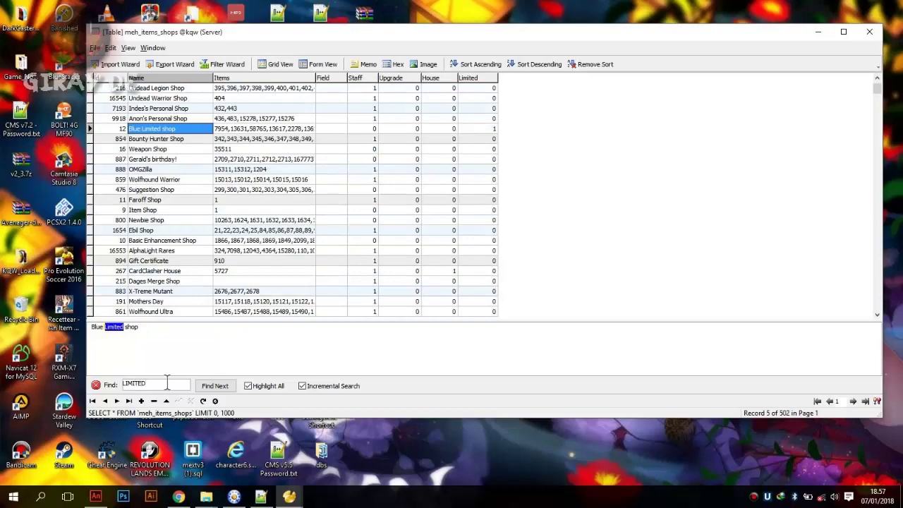
pyautogui.press('Return')
pyautogui.press('Return')
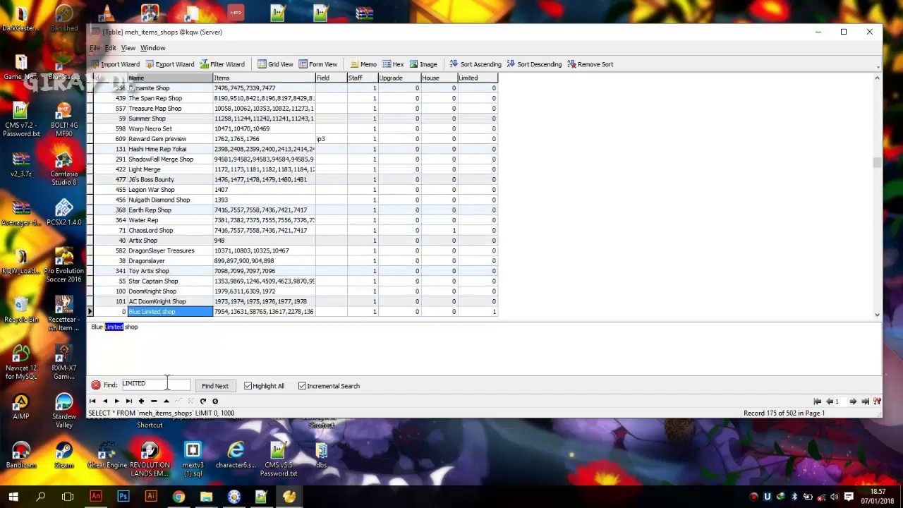
pyautogui.press('Return')
pyautogui.press('Return')
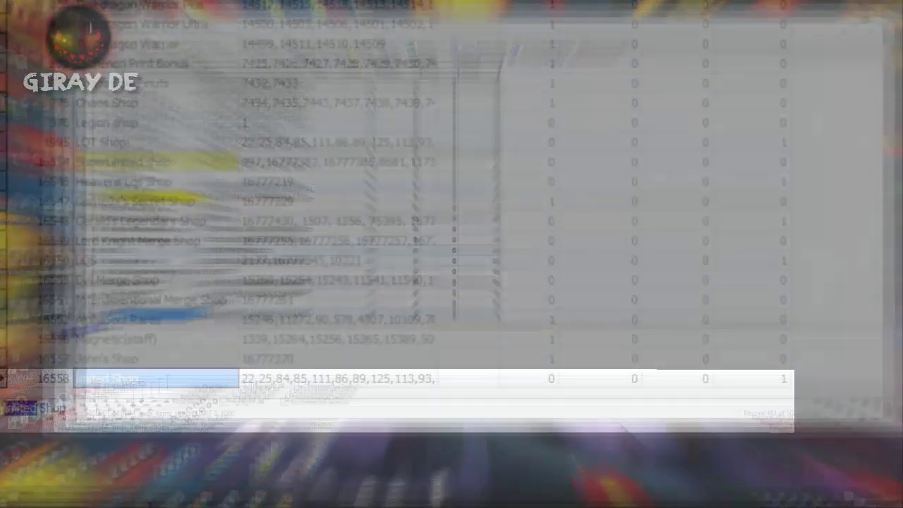
# Replace the whole Items list of limited Shop 16558 with the helm's item ID 19282644
pyautogui.click(277, 384)
pyautogui.click(371, 439)
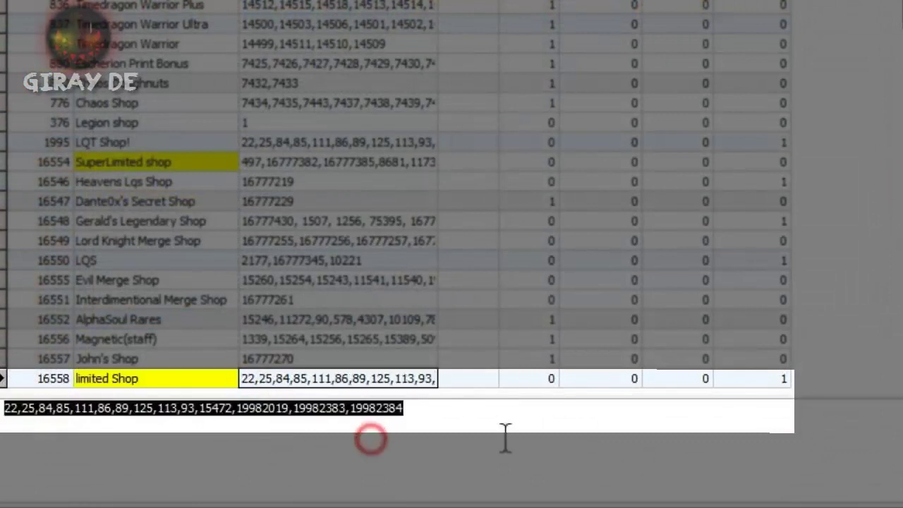
pyautogui.write('19282644')
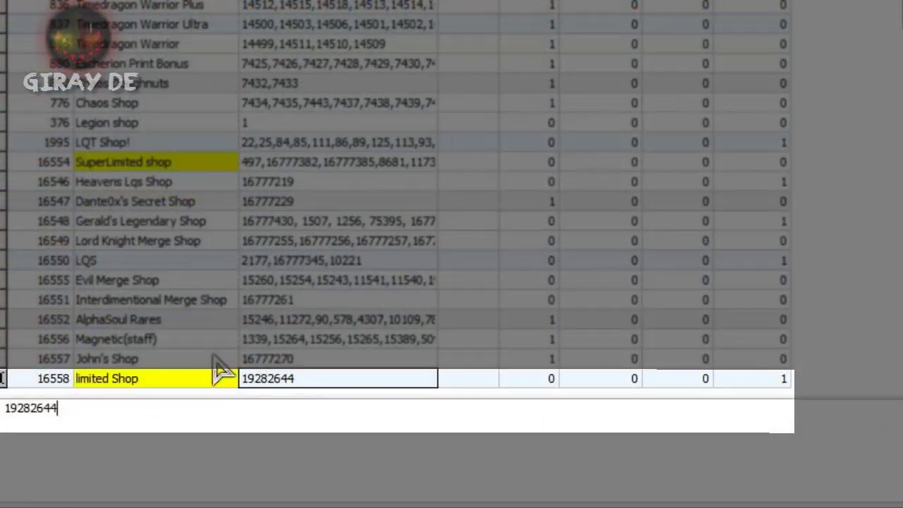
pyautogui.doubleClick(159, 378)
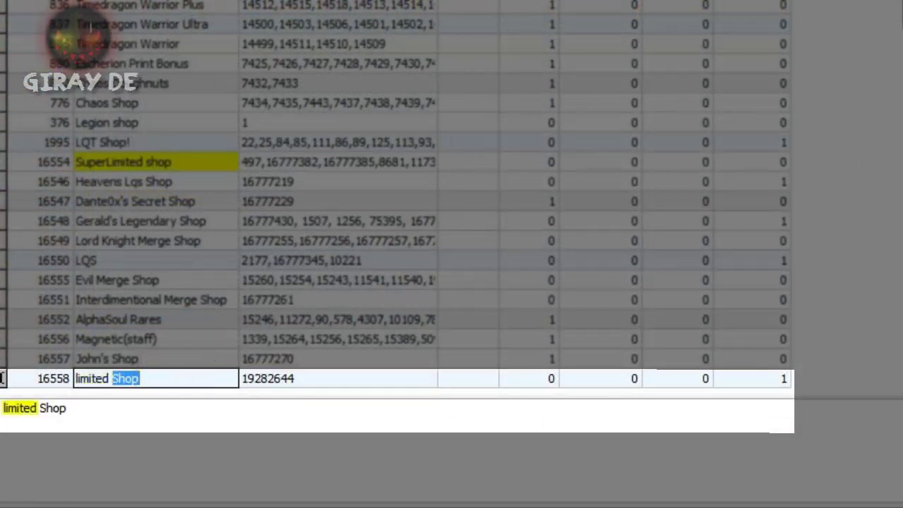
pyautogui.press('Escape')
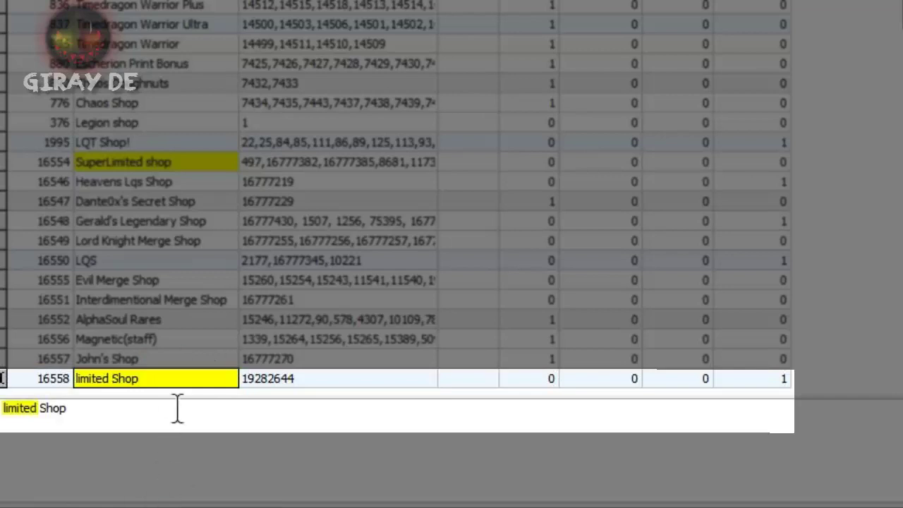
# Copy the item ID 19282644, paste it over the Items list of Limited Shop 16568 and save the record
pyautogui.click(303, 379)
pyautogui.hotkey('ctrl', 'c')
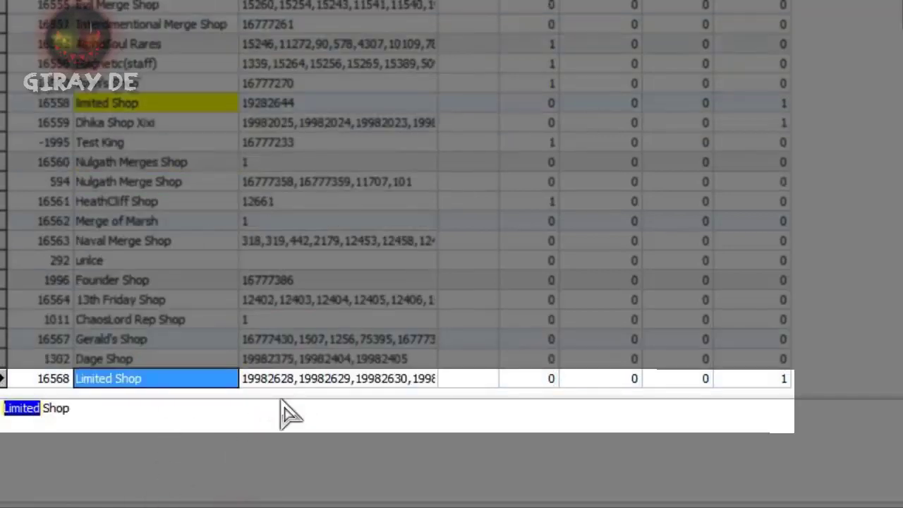
pyautogui.click(243, 378)
pyautogui.tripleClick(332, 427)
pyautogui.hotkey('ctrl', 'v')
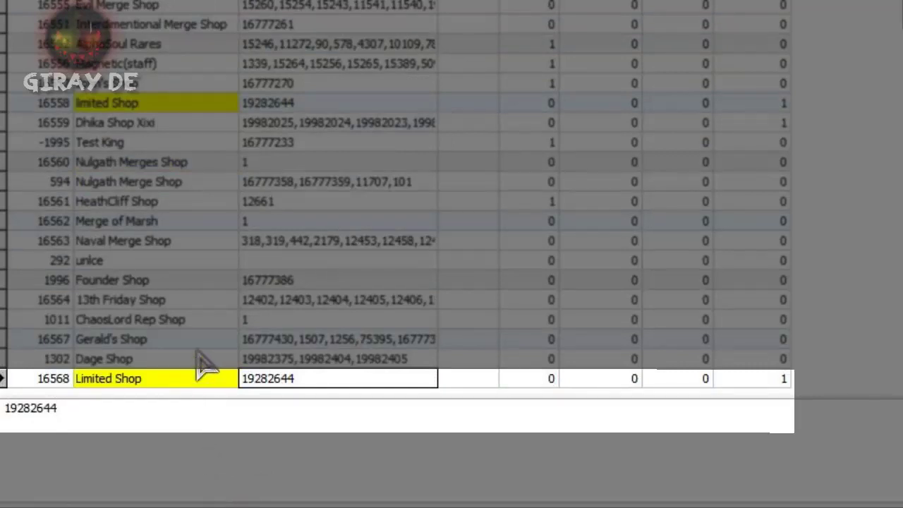
pyautogui.click(161, 360)
pyautogui.click(157, 378)
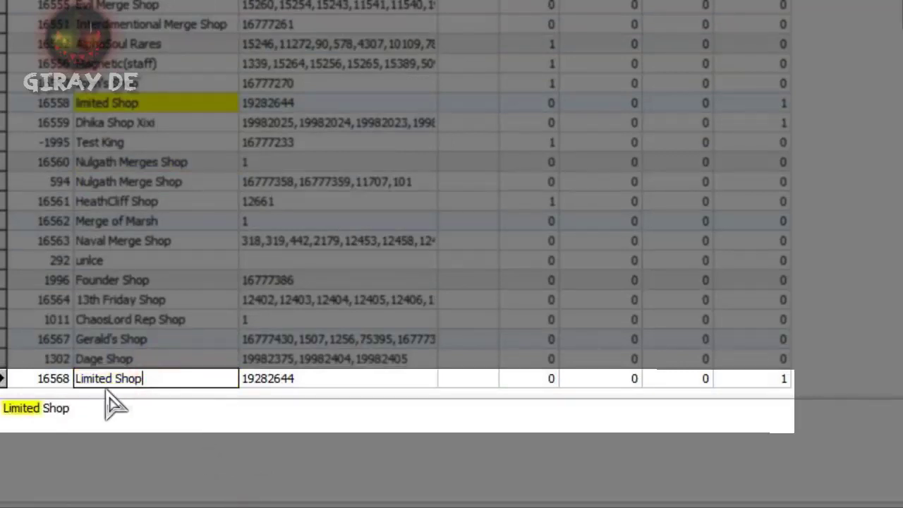
pyautogui.press('Return')
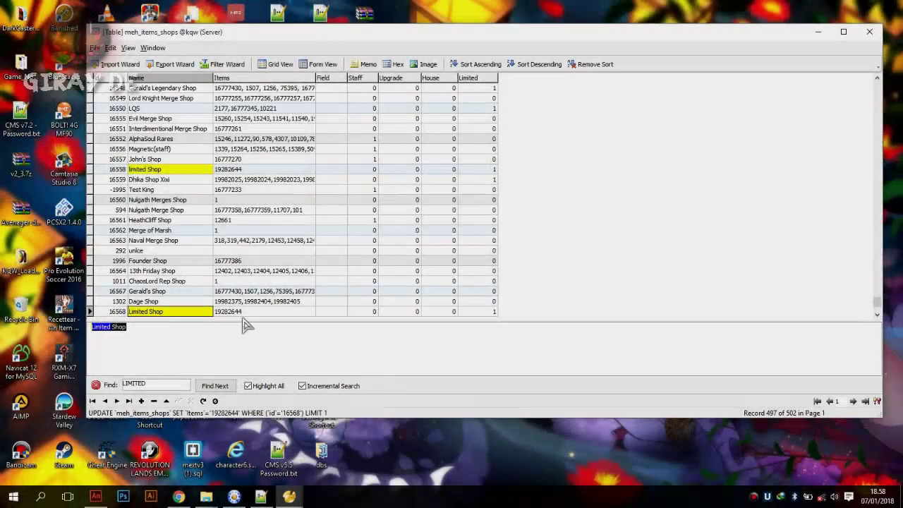
# Check the Items entries of Limited Shop 16568 and 13th Friday Shop, and close the meh_items_shops table
pyautogui.click(242, 311)
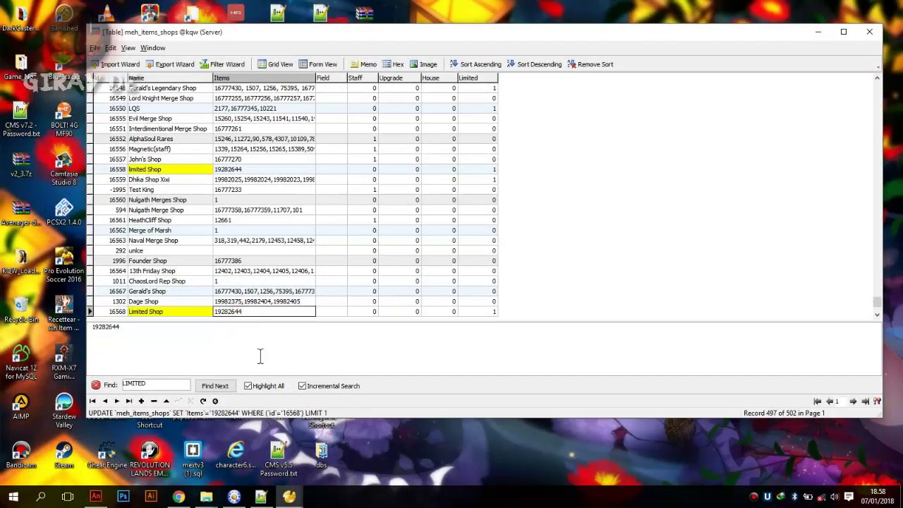
pyautogui.click(211, 386)
pyautogui.click(267, 250)
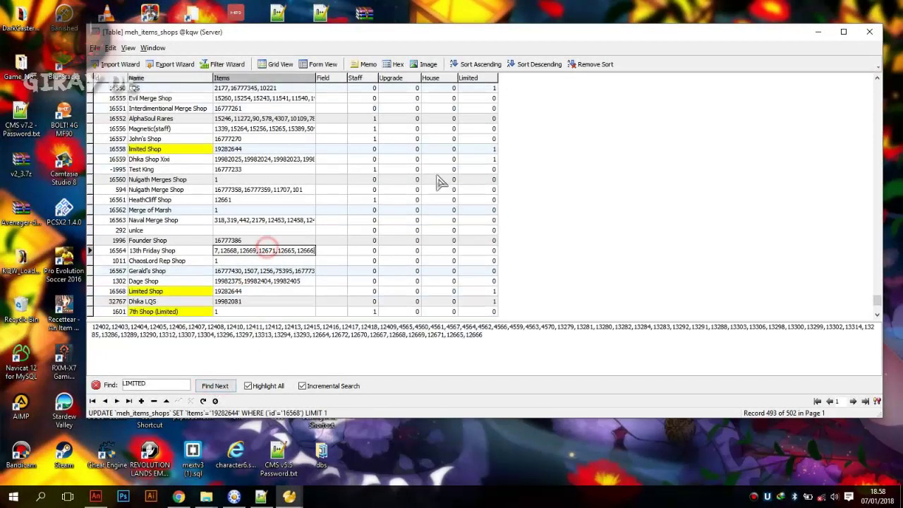
pyautogui.click(873, 34)
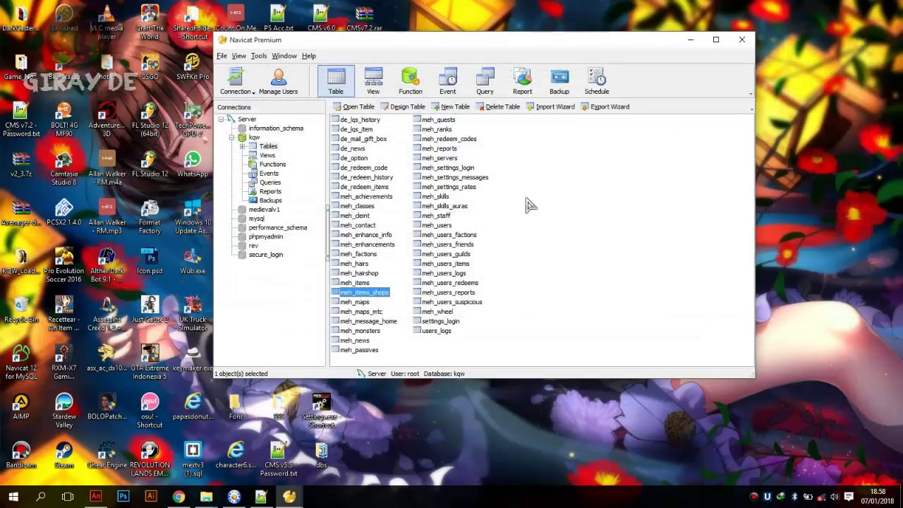
# Put the database manager away, start the REVOLUTION LANDS EMULATOR v.2.3 server and move its console to the corner of the desktop
pyautogui.click(723, 36)
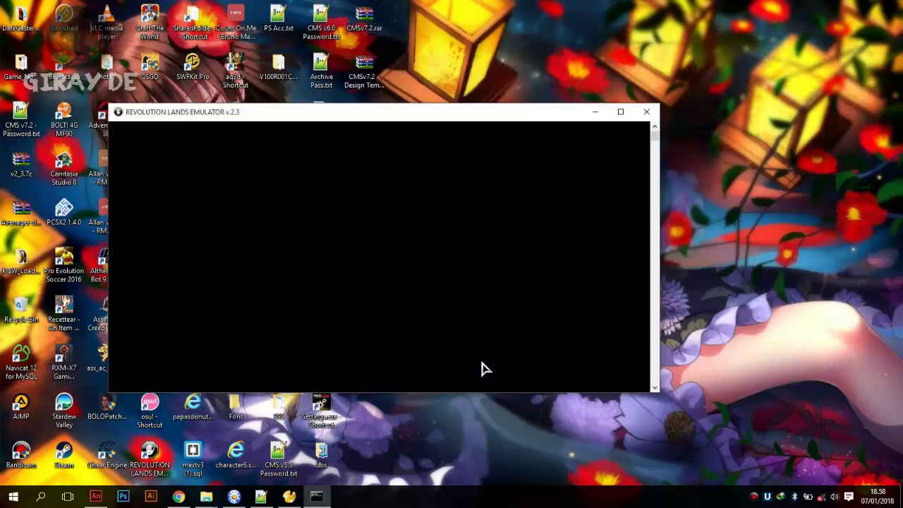
pyautogui.moveTo(426, 117); pyautogui.dragTo(331, 24)
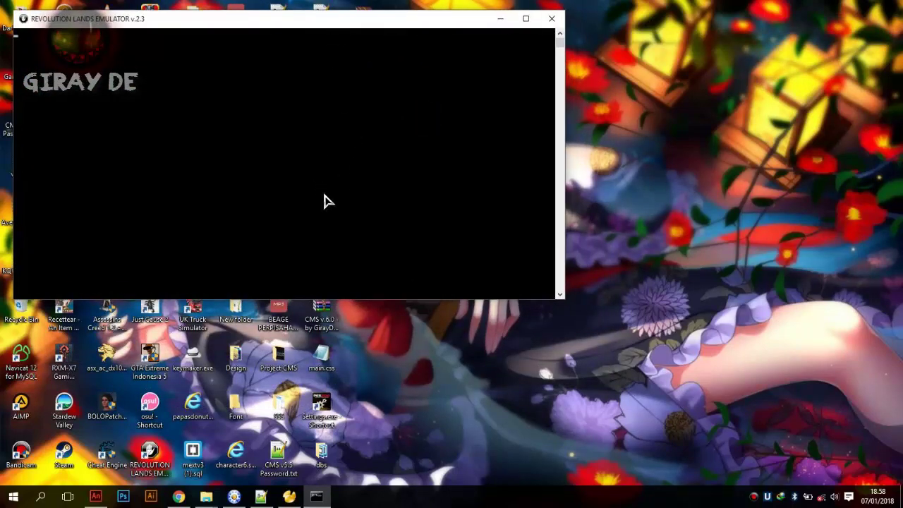
pyautogui.click(341, 153)
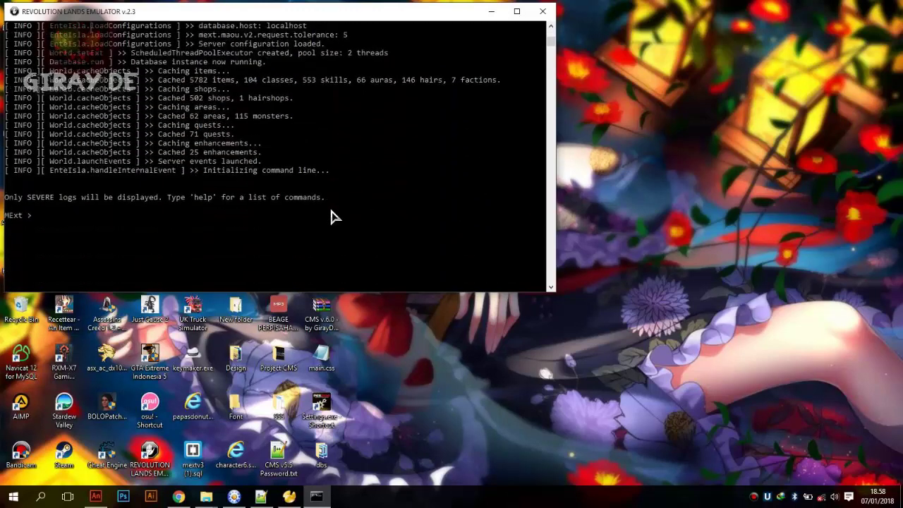
# Switch to Chrome, load the game website at localhost and maximize the browser window
pyautogui.click(179, 496)
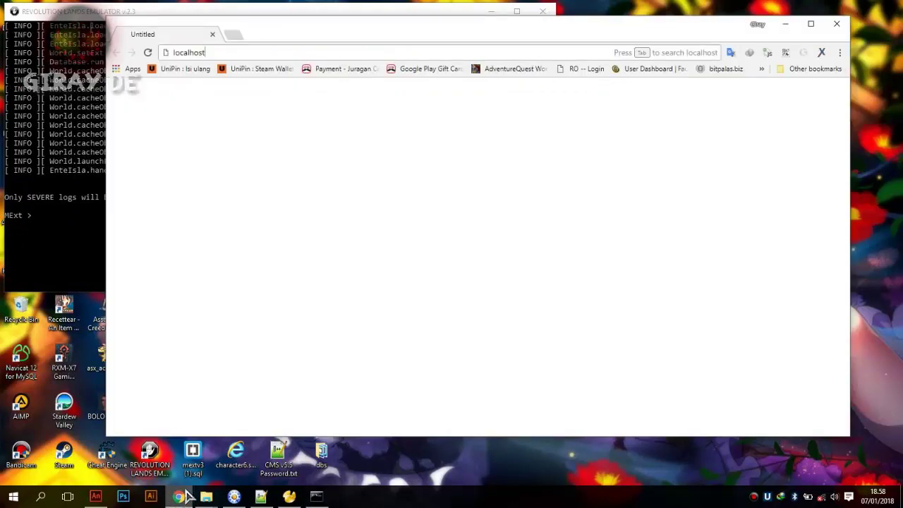
pyautogui.press('Return')
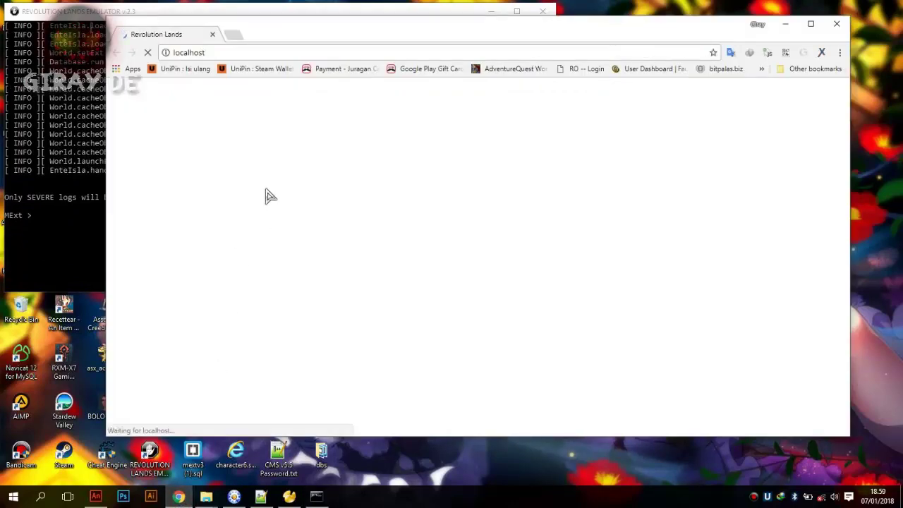
pyautogui.doubleClick(368, 34)
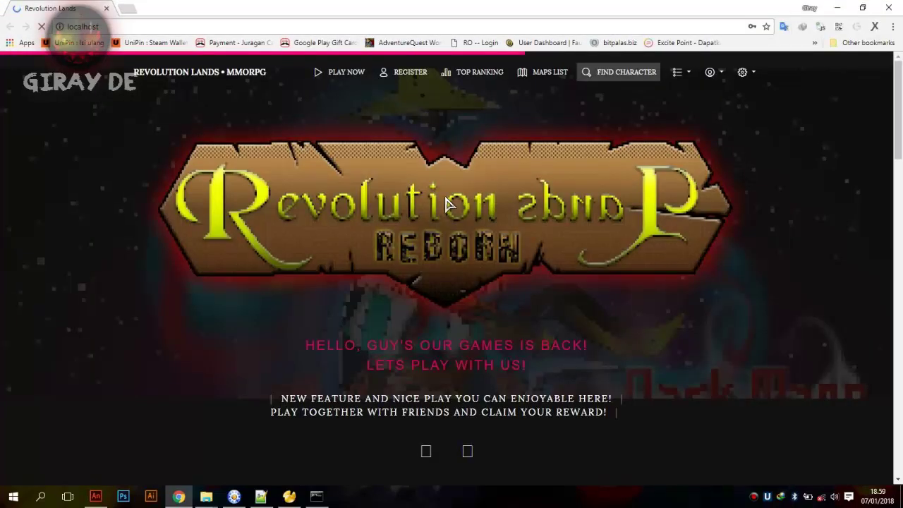
# Look through the Revolution Lands home page's news posts and its navigation menus
pyautogui.scroll(-5, 446, 203)
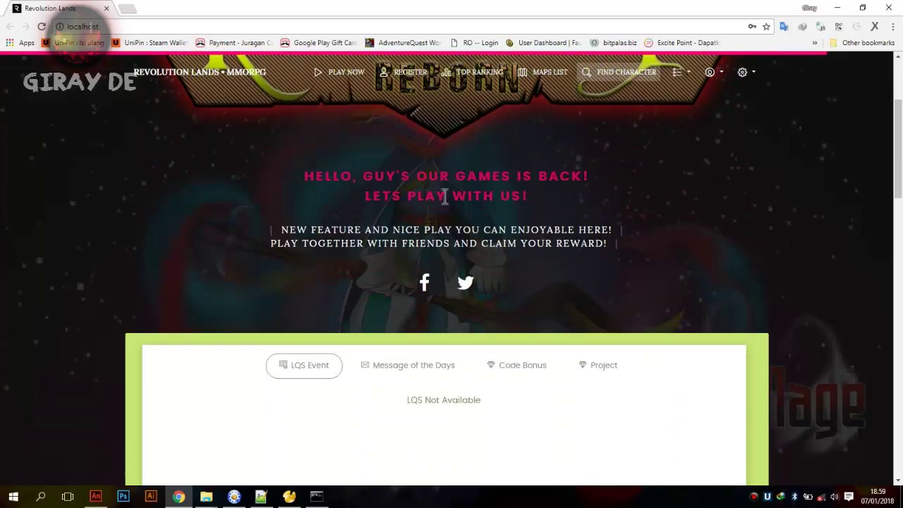
pyautogui.scroll(-10, 445, 203)
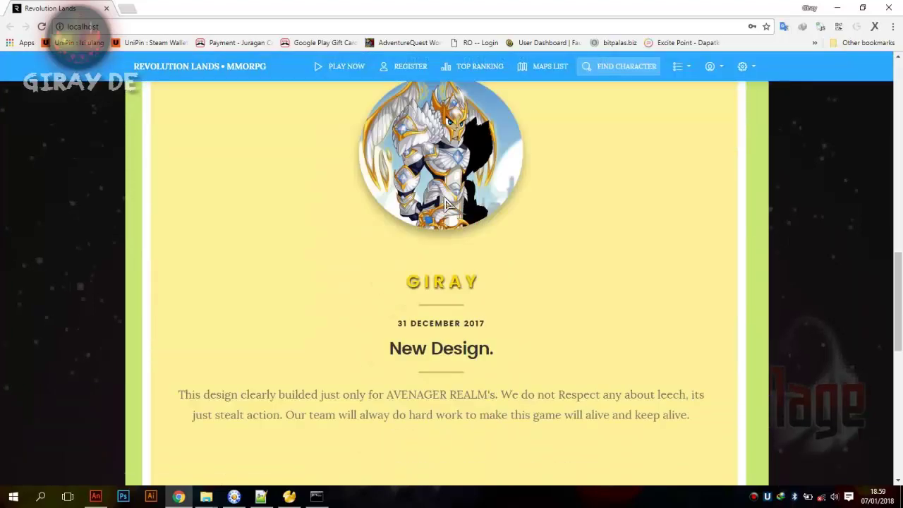
pyautogui.scroll(-4, 453, 211)
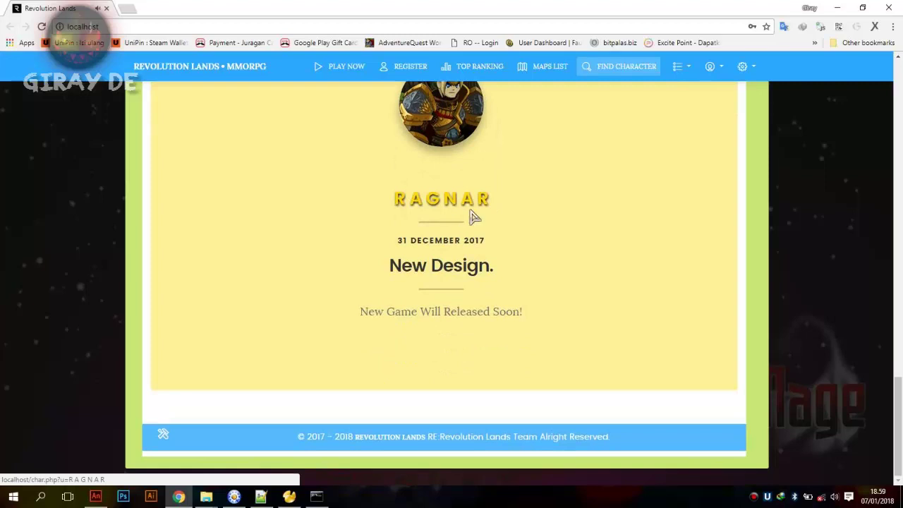
pyautogui.scroll(4, 641, 149)
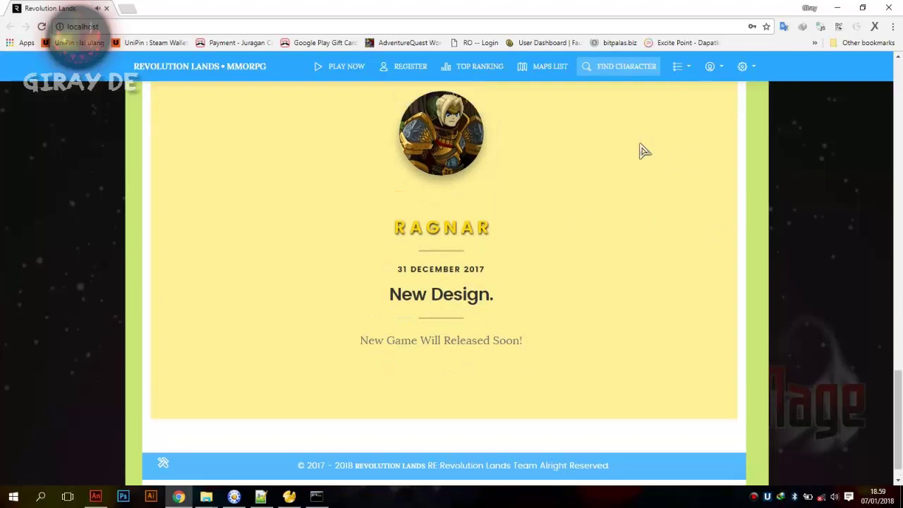
pyautogui.click(720, 72)
pyautogui.click(686, 70)
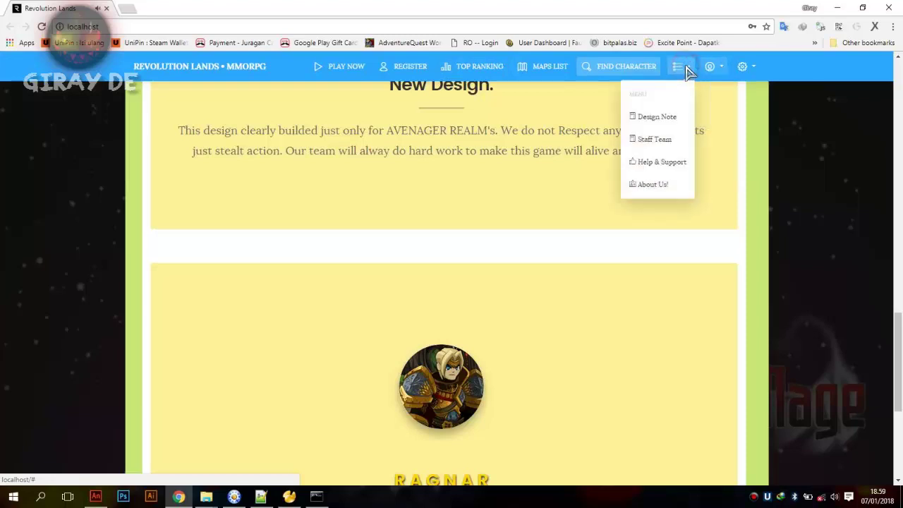
pyautogui.click(750, 70)
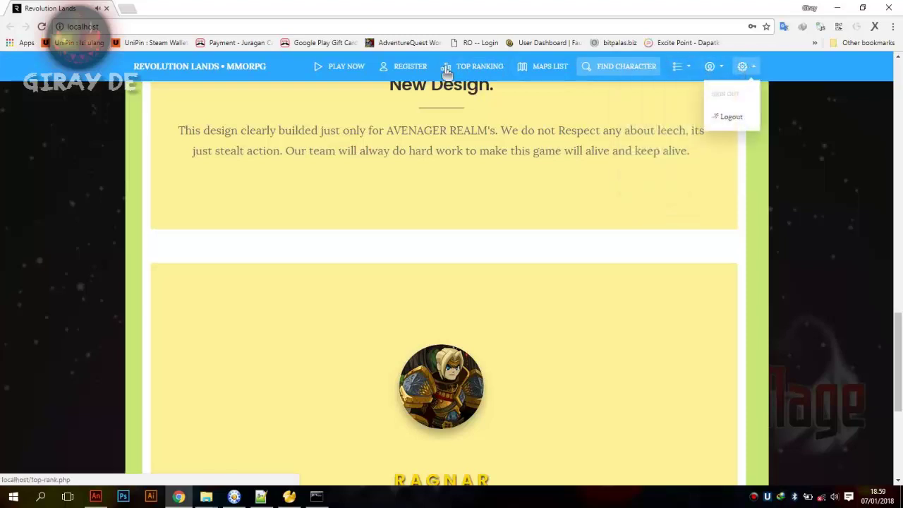
# Open the site's Play Now page, log in to the game with the saved account and join the Revolution server
pyautogui.click(344, 69)
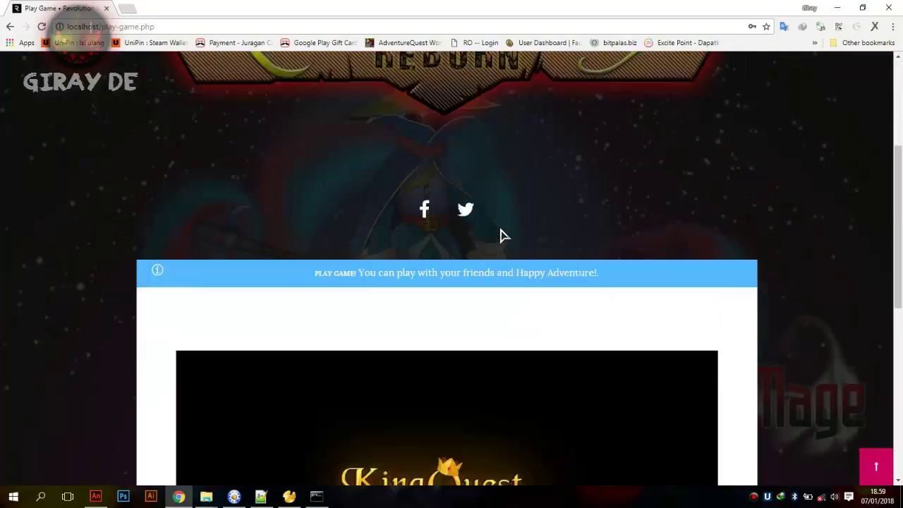
pyautogui.scroll(-4, 497, 234)
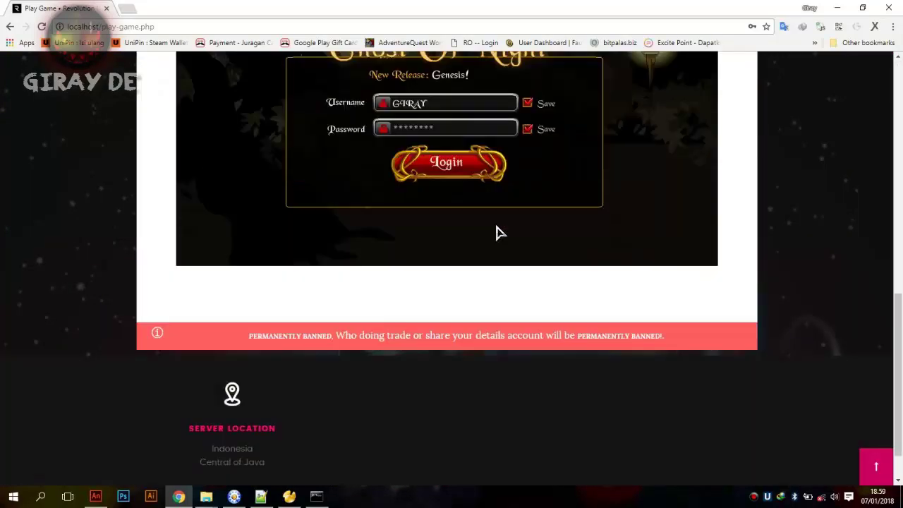
pyautogui.scroll(2, 477, 220)
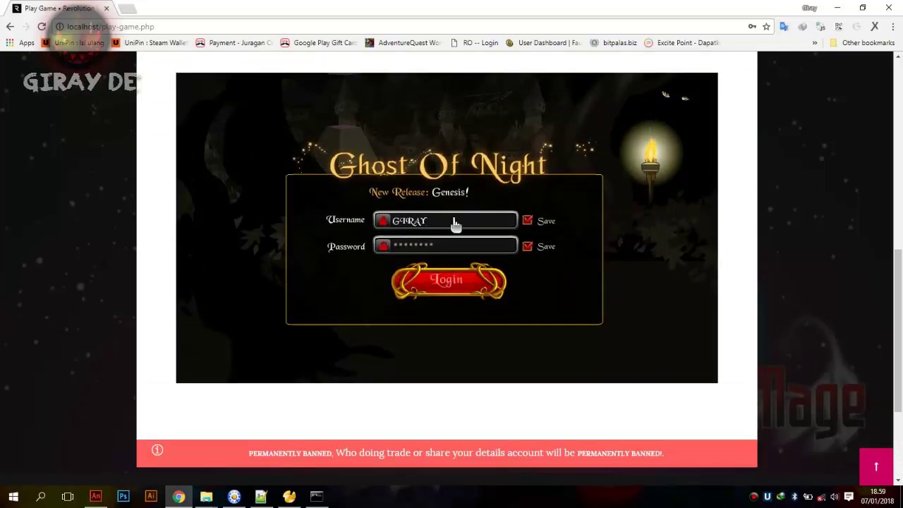
pyautogui.click(455, 280)
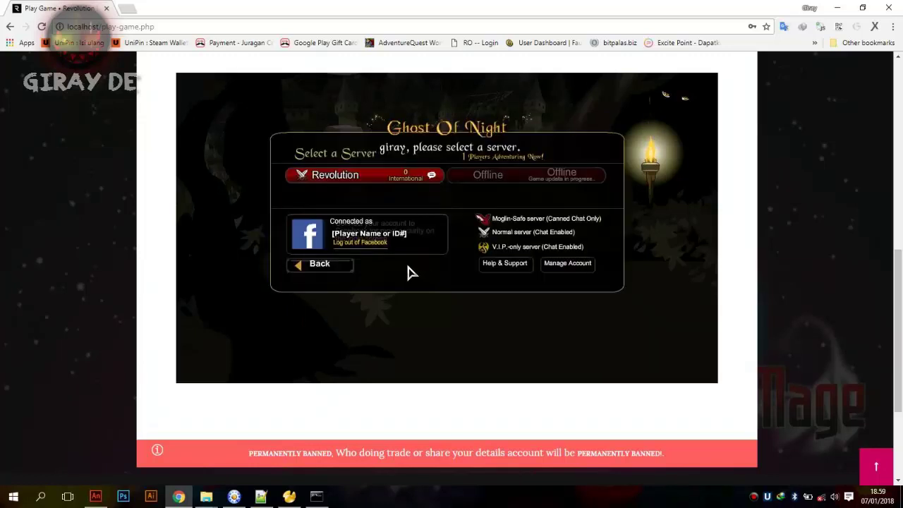
pyautogui.click(363, 185)
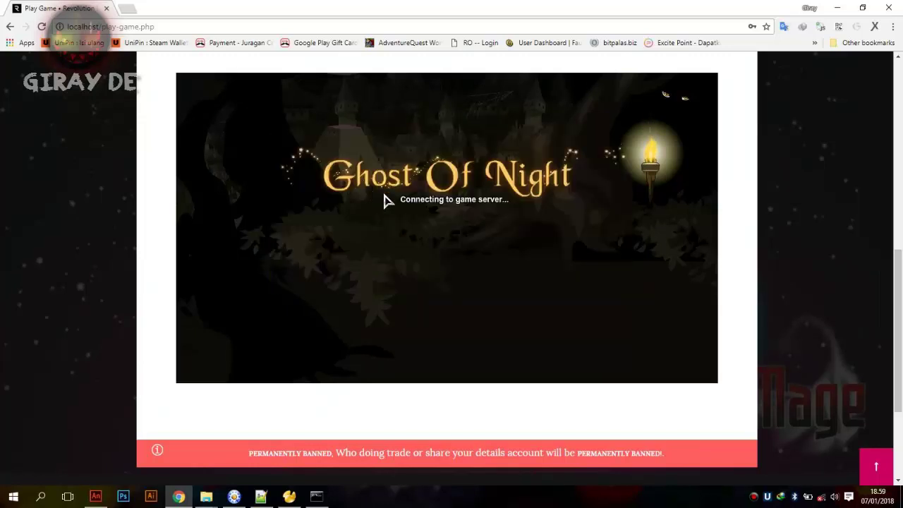
pyautogui.scroll(1, 702, 303)
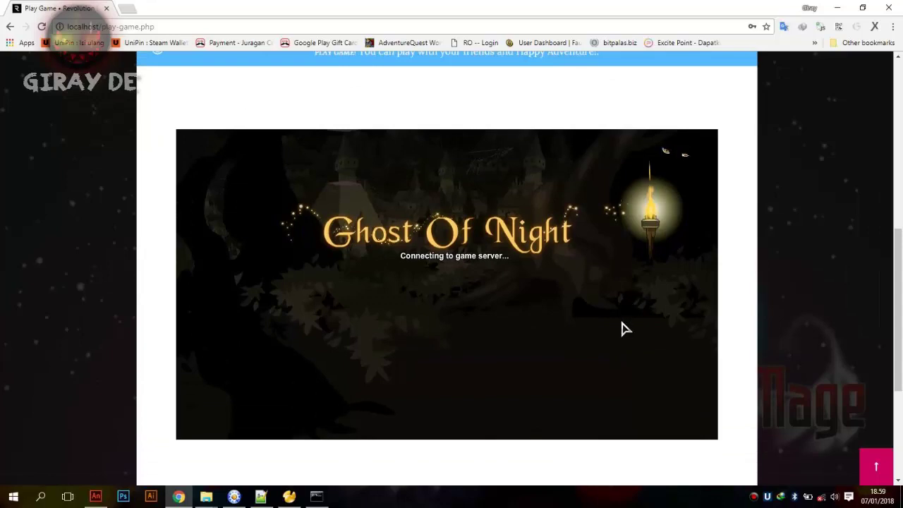